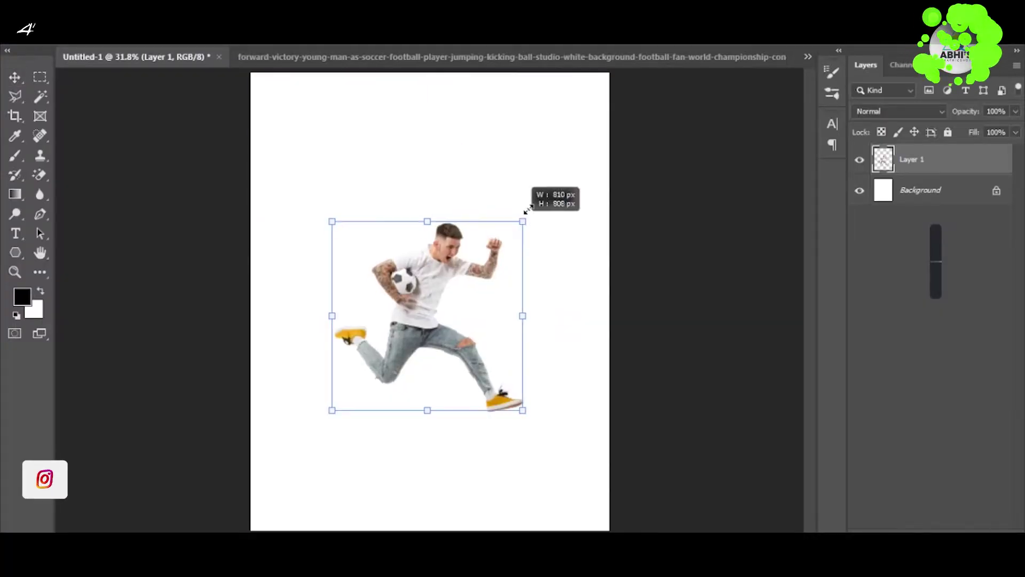
- Scale up the jumping player, then add an empty Layer 2 above the Background
left_click_drag(527, 209, 538, 194)
key("Return")
left_click(920, 190)
key("ctrl+shift+alt+n")
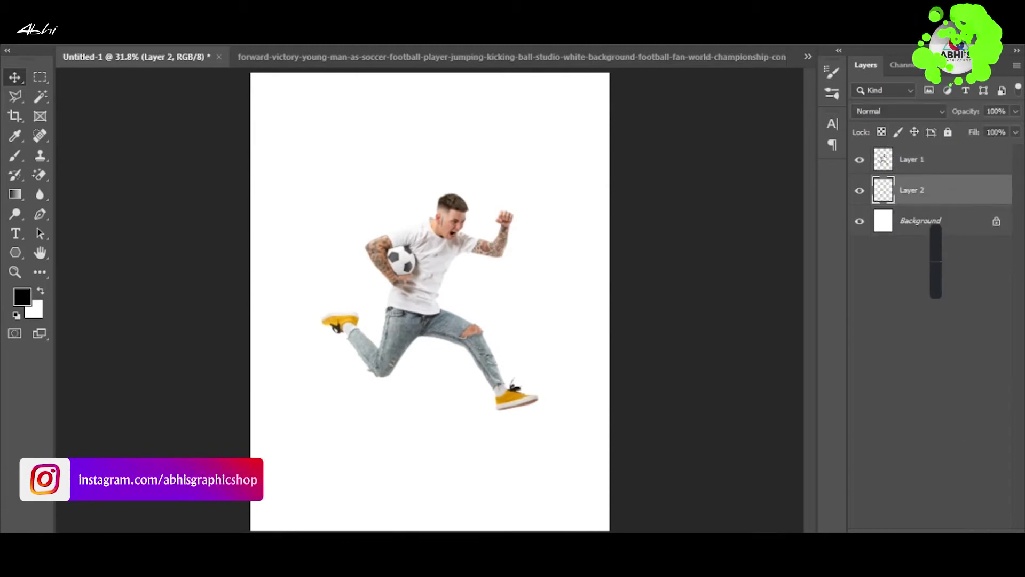
- Fill Layer 2 with a gradient from bright yellow at the top to green #89c83f at the bottom
left_click(125, 45)
left_click(978, 439)
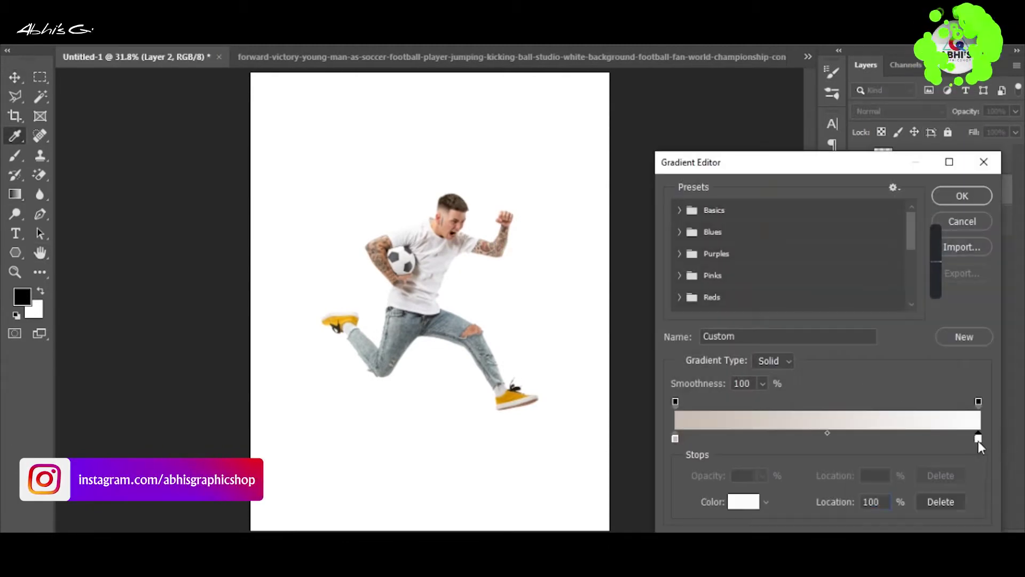
left_click(745, 502)
left_click(840, 329)
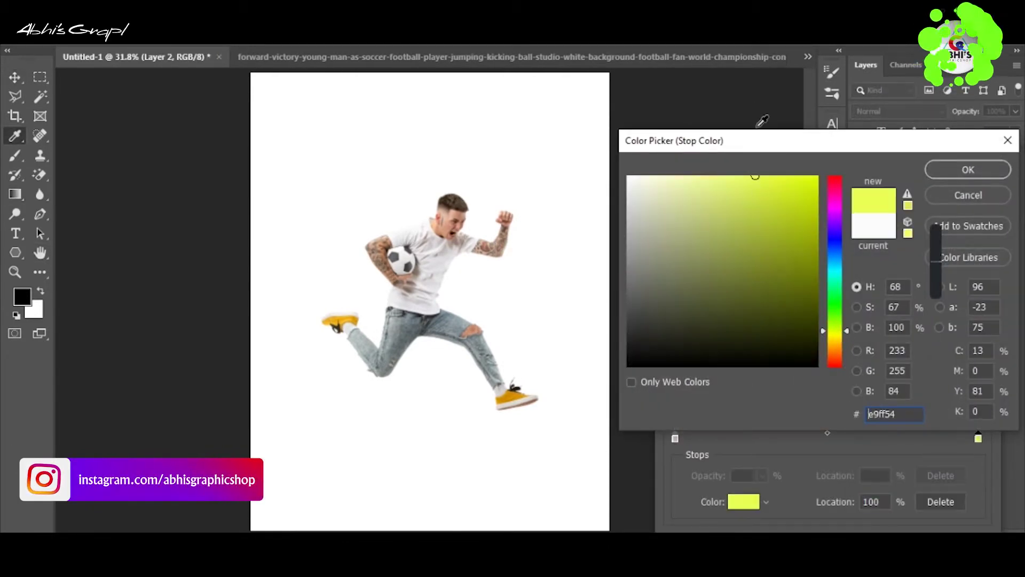
left_click(968, 169)
left_click(742, 501)
key("Return")
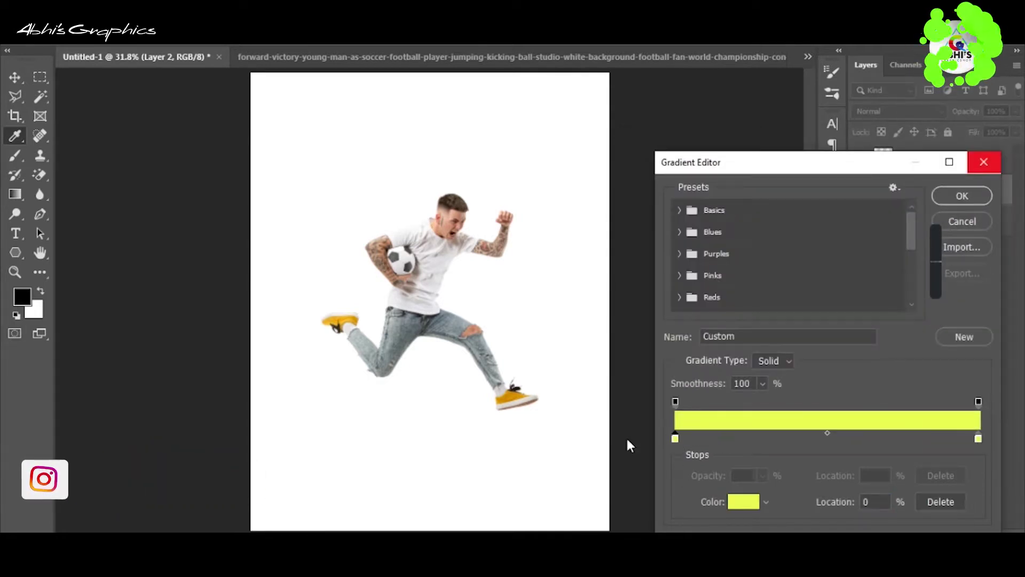
left_click(743, 502)
type("89c83f")
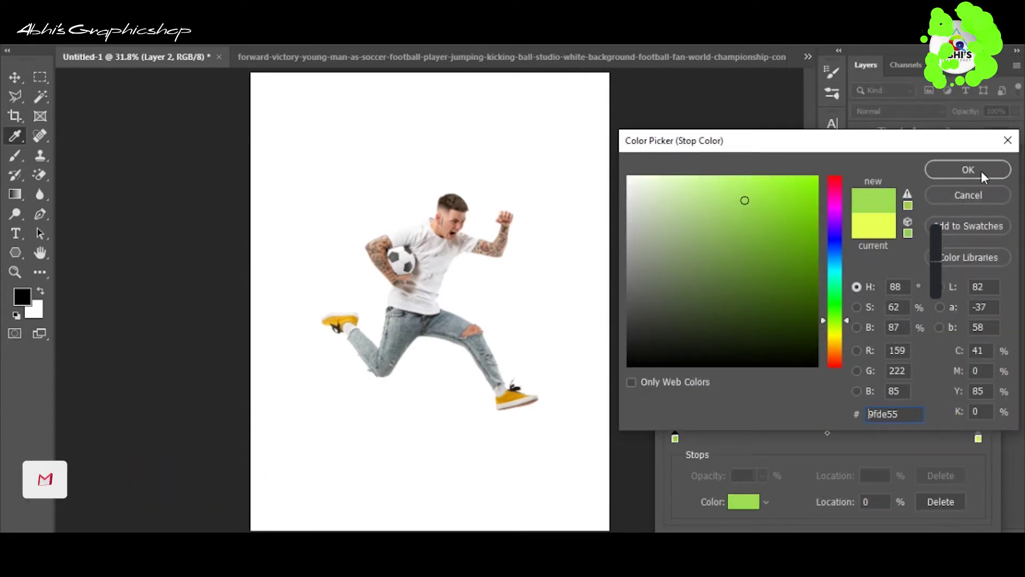
left_click(984, 177)
left_click(947, 191)
left_click_drag(561, 499, 322, 122)
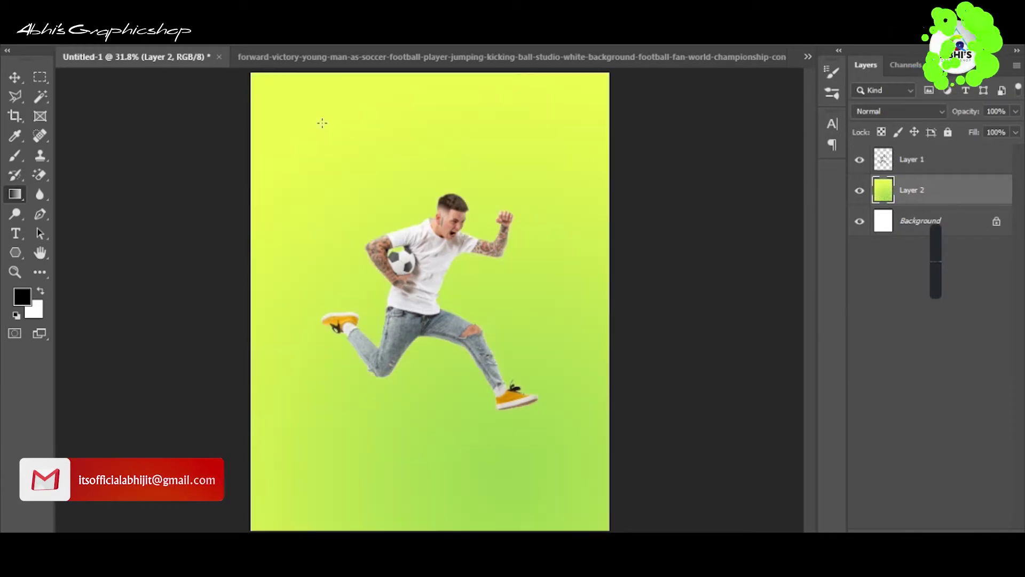
- Reposition and slightly enlarge the player again with Free Transform
left_click(427, 267)
key("ctrl+t")
left_click_drag(540, 183, 548, 173)
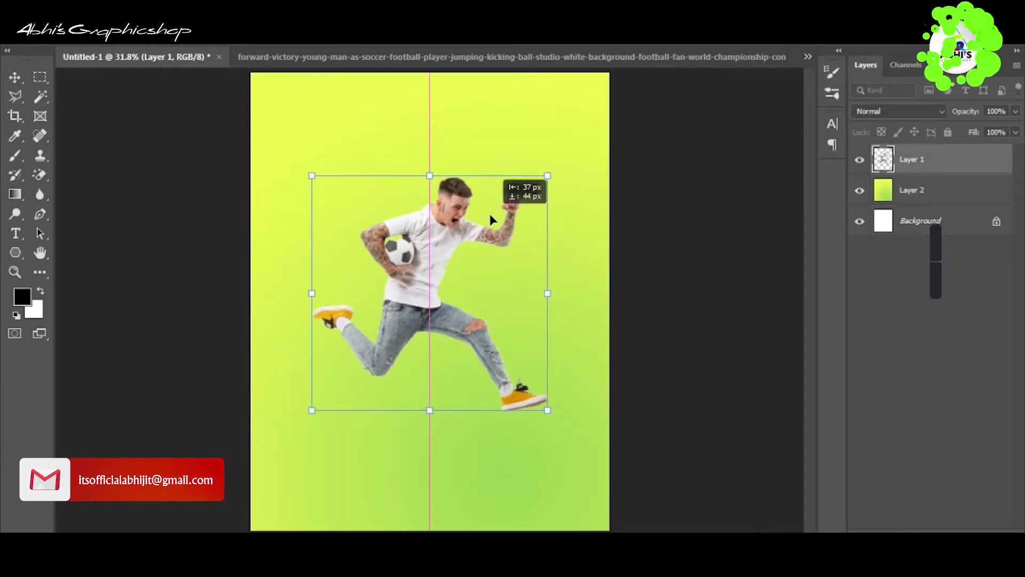
key("Return")
- Paint soft mid-green and darker green brush patches onto the lower-right background
left_click(940, 192)
key("b")
left_click(22, 296)
left_click(583, 435)
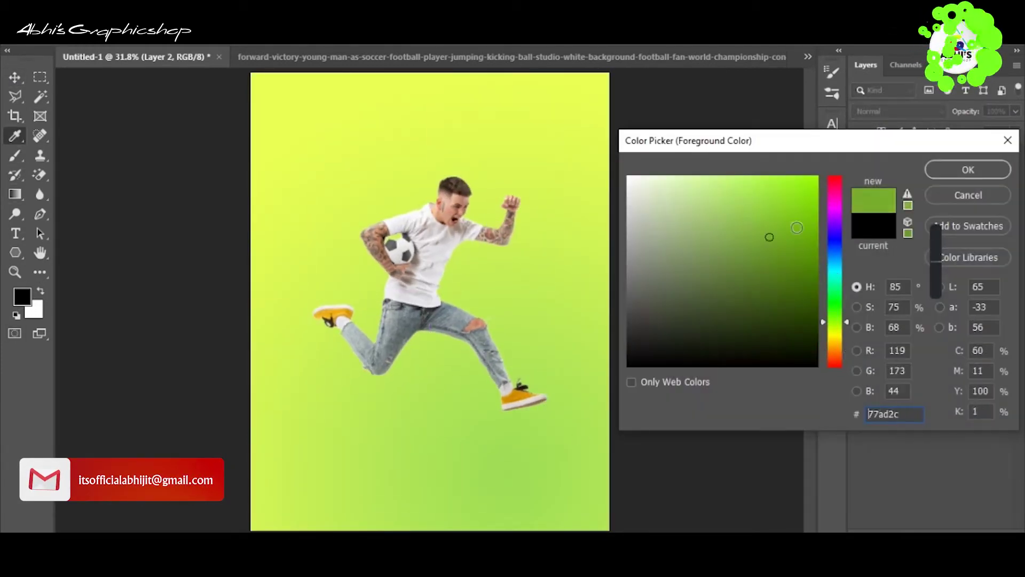
left_click(968, 167)
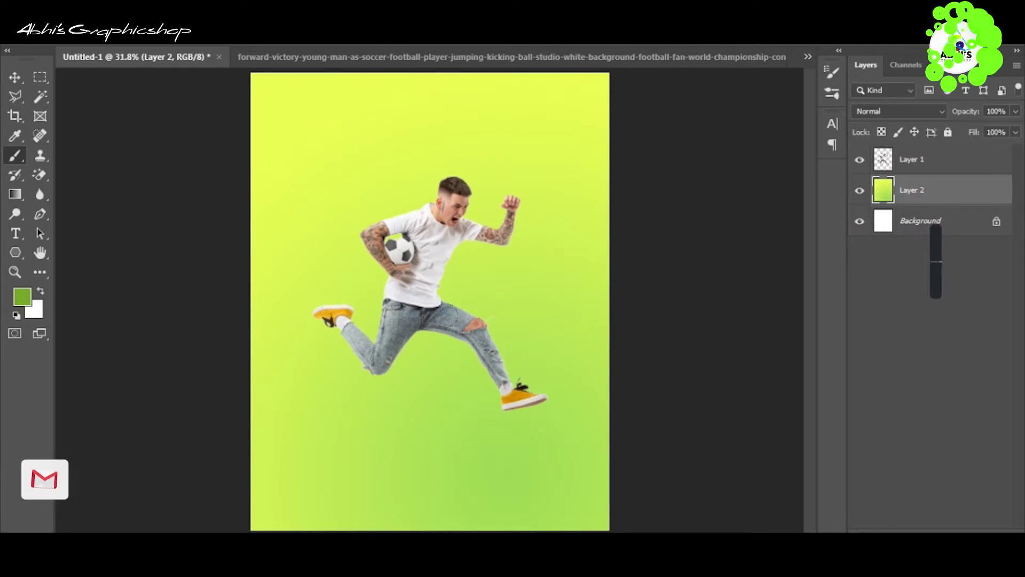
left_click(22, 296)
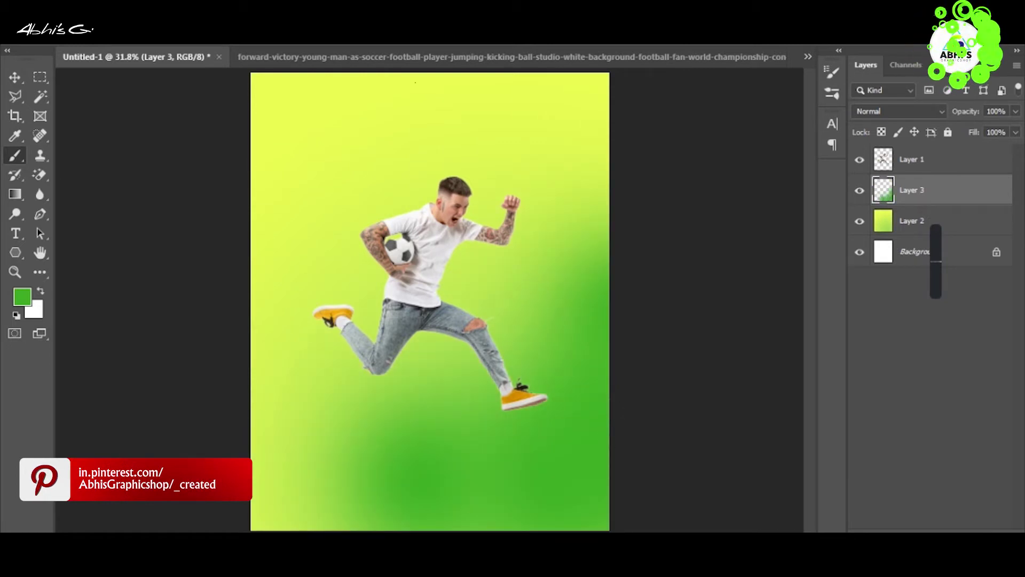
left_click(22, 296)
left_click(968, 170)
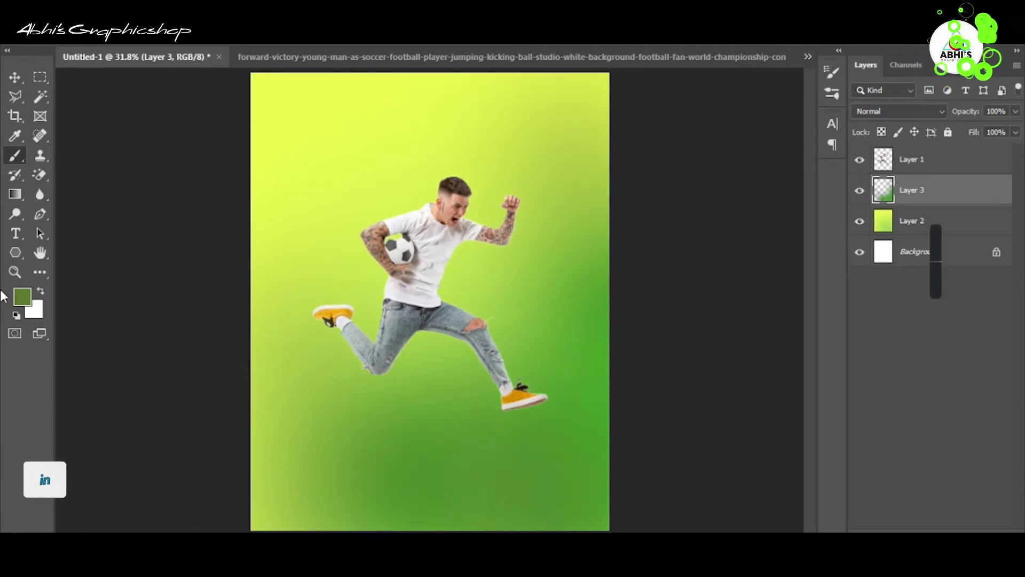
- Paint soft bright yellow, then white glow across the top-left, top centre and beside the raised arm
left_click(21, 296)
left_click(835, 331)
left_click(817, 177)
left_click(968, 169)
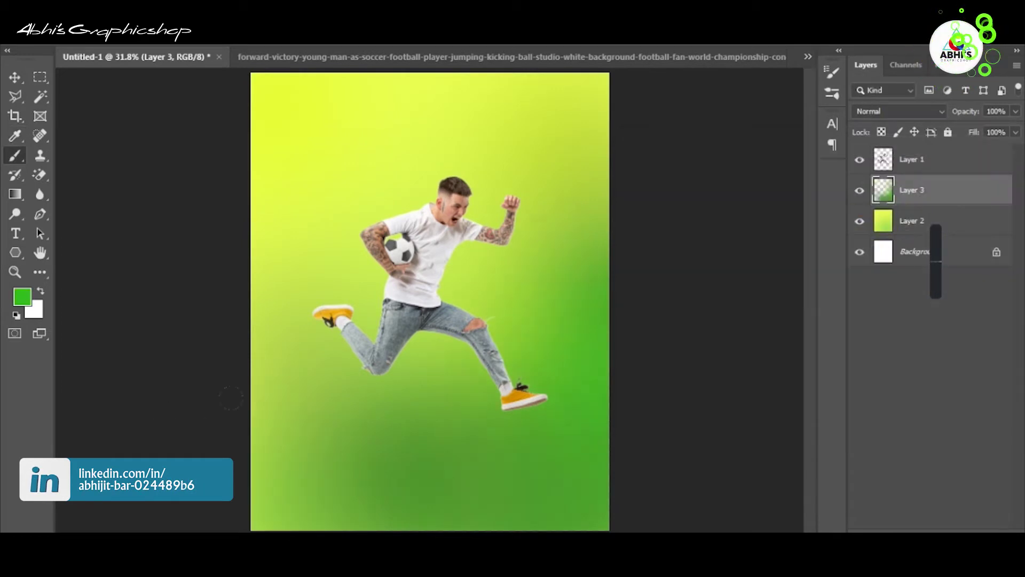
key("x")
left_click_drag(270, 155, 310, 118)
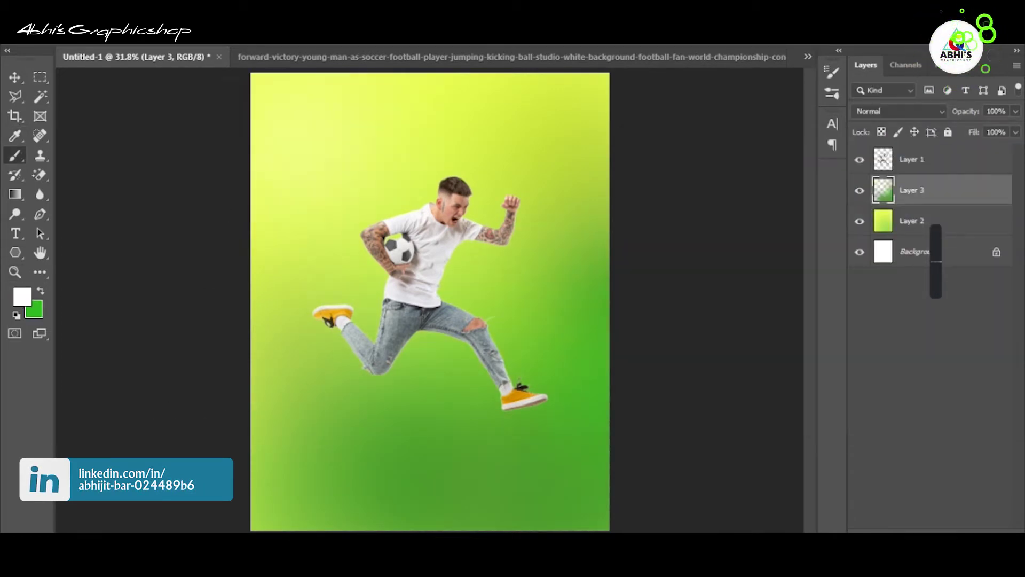
left_click_drag(470, 122, 534, 251)
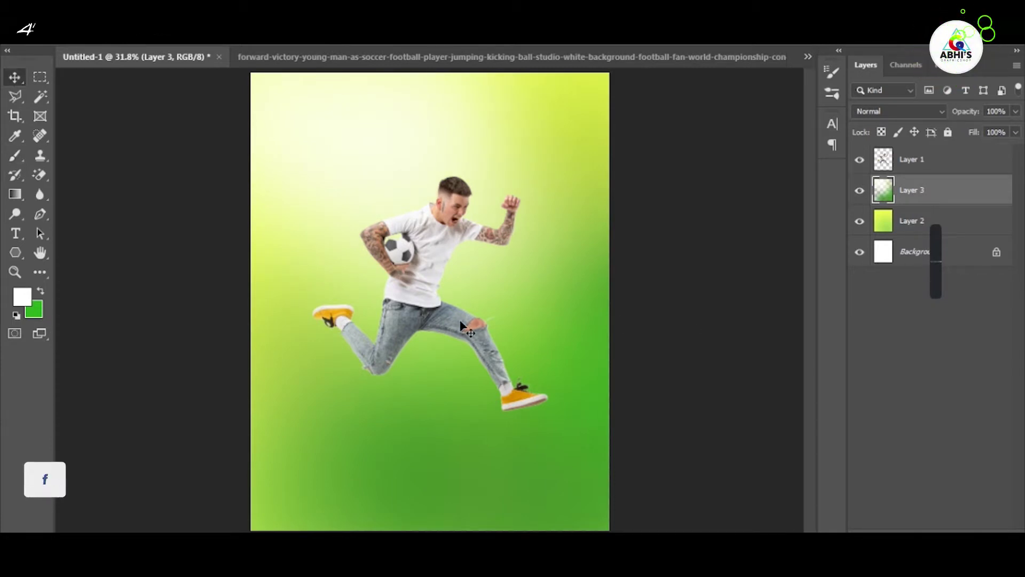
- Load the player's outline onto a new shadow layer as a black silhouette and begin transforming it
left_click(883, 159, "ctrl")
key("ctrl+shift+alt+n")
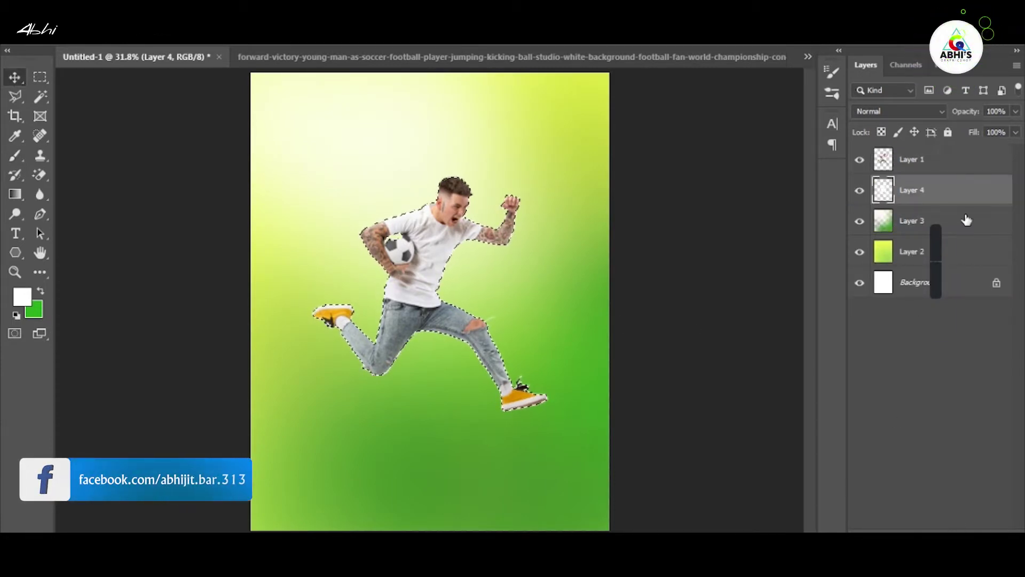
key("ctrl+t")
right_click(432, 237)
left_click(458, 300)
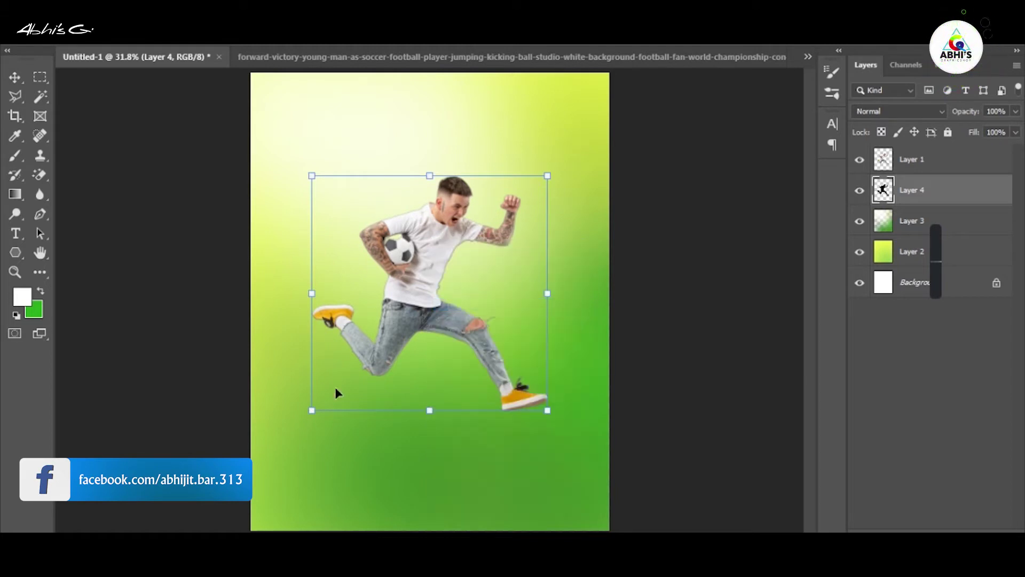
left_click_drag(312, 410, 206, 441)
right_click(432, 277)
key("Escape")
- Squash the silhouette flat under the legs, skew it in perspective, and nudge it right and down
left_click_drag(429, 176, 430, 327)
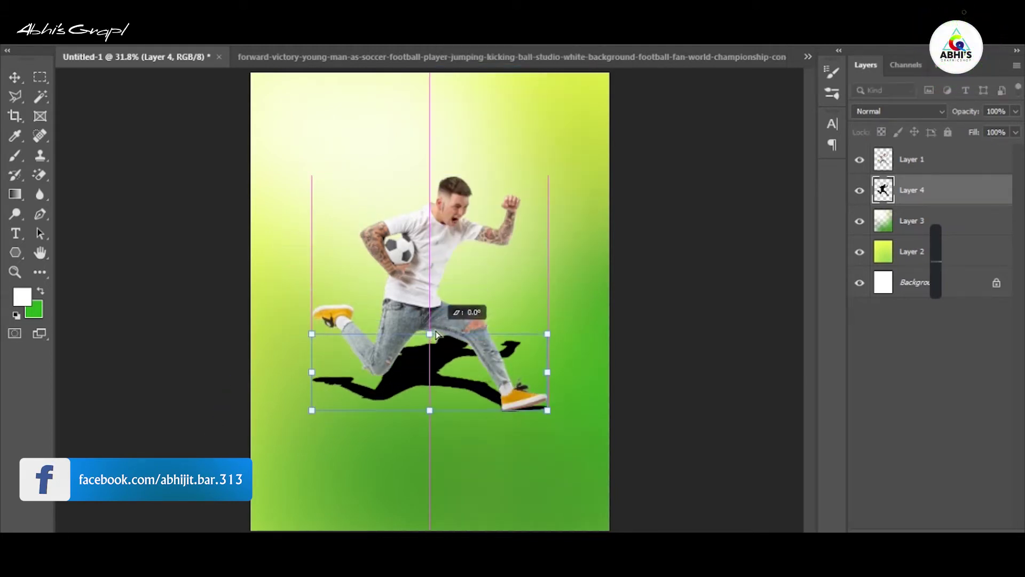
right_click(433, 366)
left_click(470, 172)
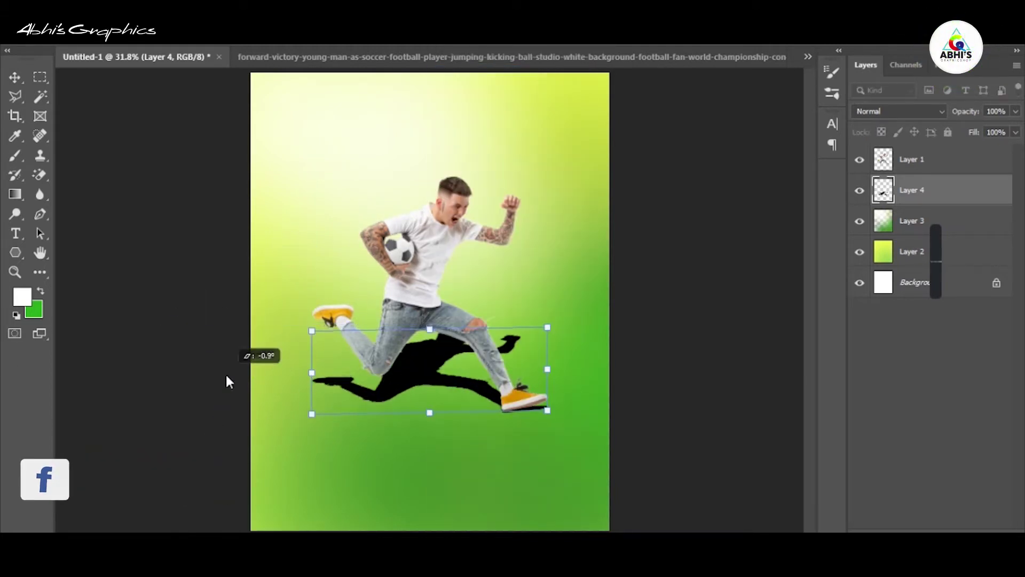
left_click_drag(226, 381, 311, 347)
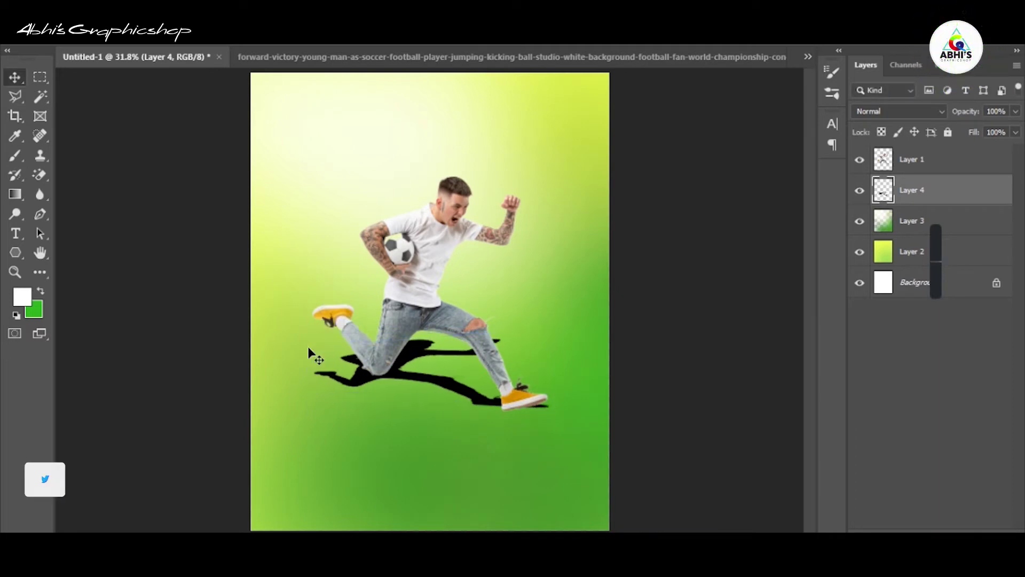
key("shift+Right")
key("shift+Right")
key("shift+Right")
key("shift+Right")
key("shift+Right")
key("shift+Right")
key("shift+Down")
key("shift+Down")
key("shift+Down")
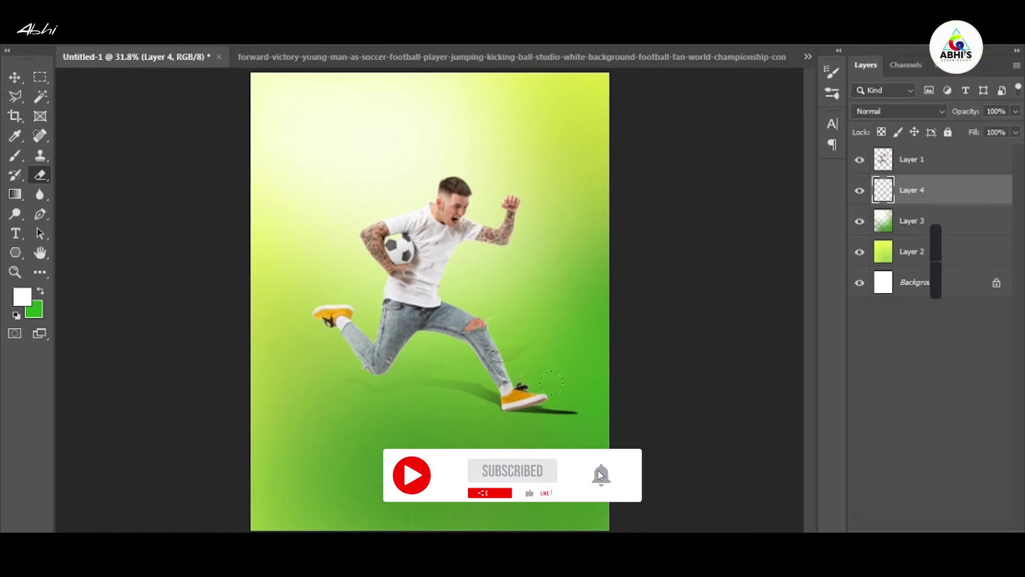
key("Return")
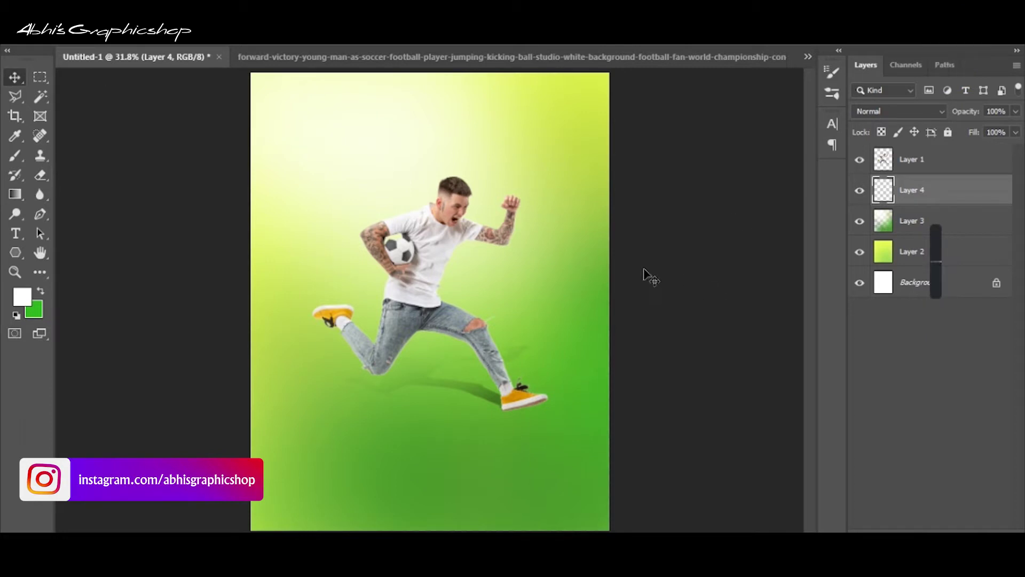
- Zoom in on the player's legs and apply a Gaussian Blur to the shadow layer
left_click(910, 159)
key("ctrl+plus")
key("ctrl+plus")
key("ctrl+plus")
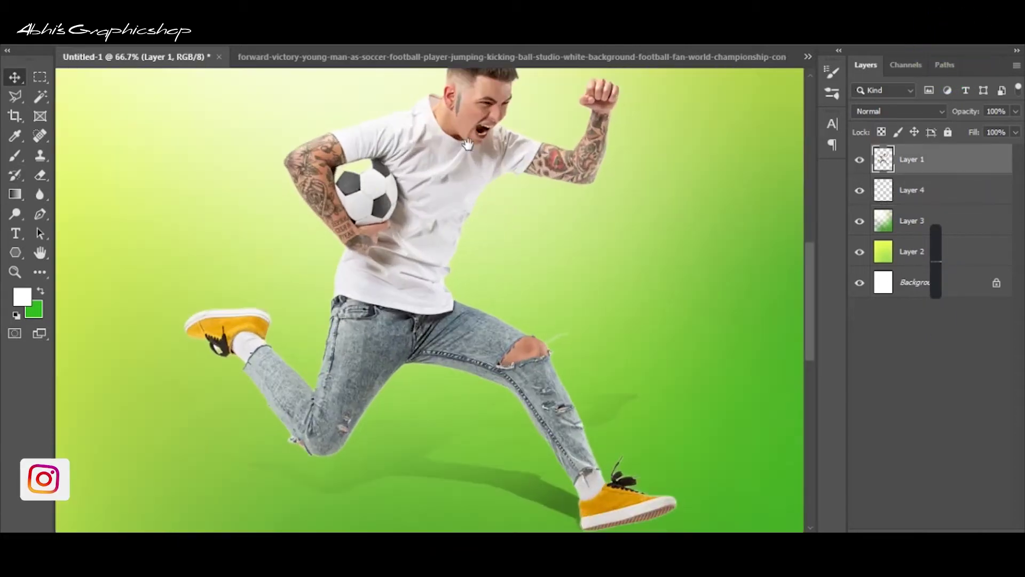
scroll(430, 299, "down", 2)
left_click(911, 190)
left_click(203, 34)
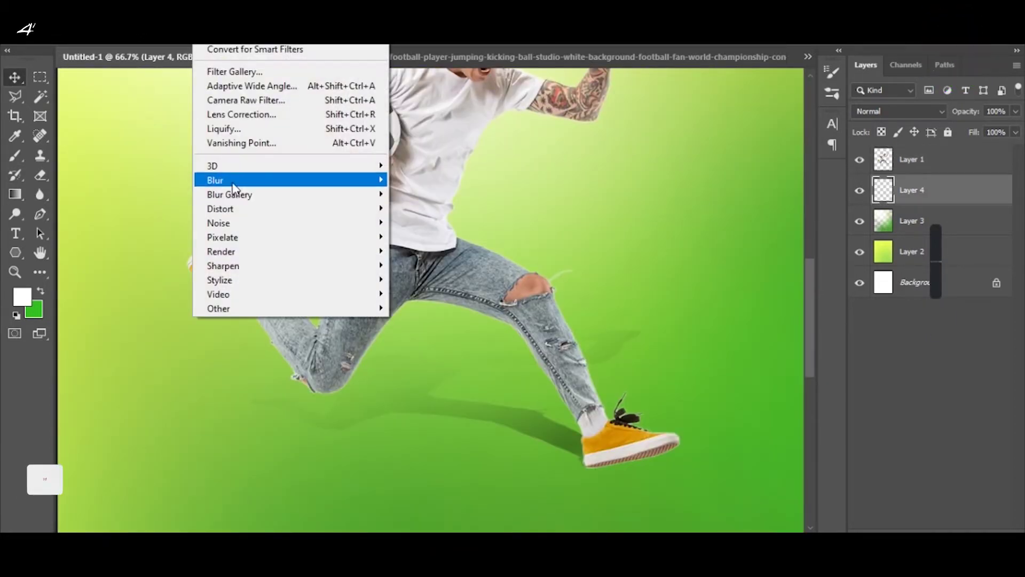
left_click(427, 233)
key("Return")
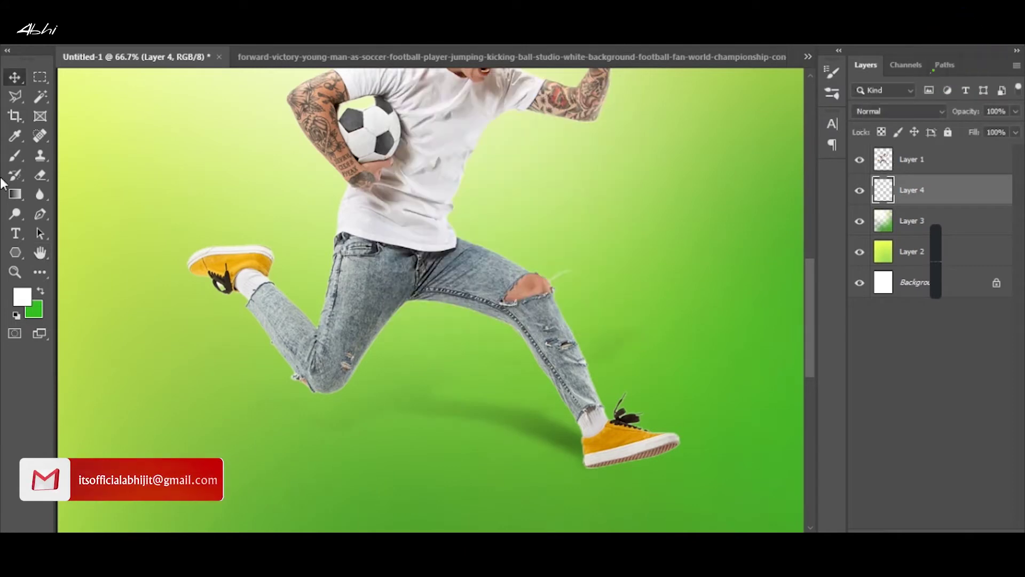
- Resize the shadow, duplicate it at 30% opacity, and reshape both copies to sit under the feet
left_click_drag(249, 322, 516, 379)
key("Return")
key("ctrl+j")
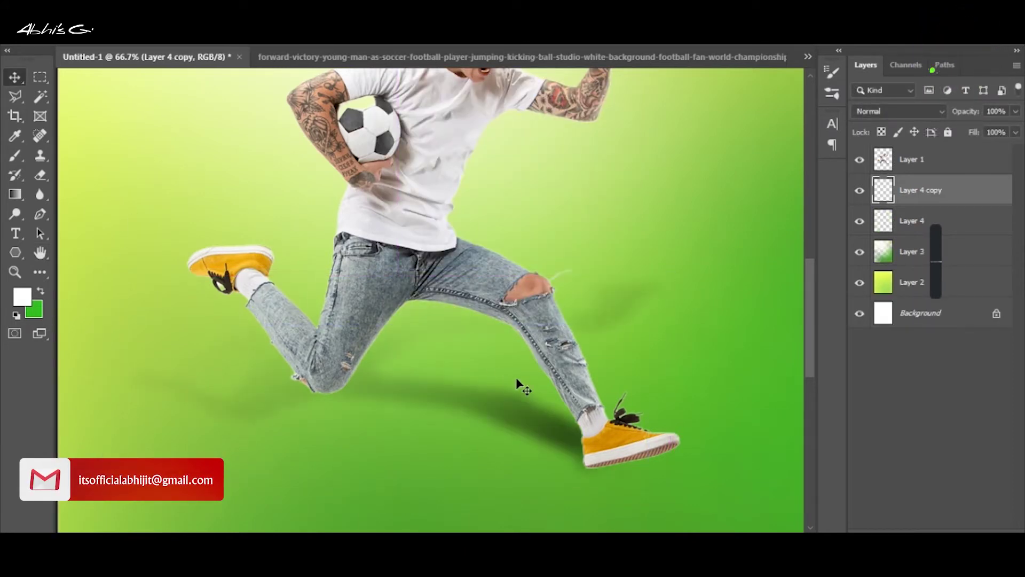
key("3")
left_click(968, 225, "shift")
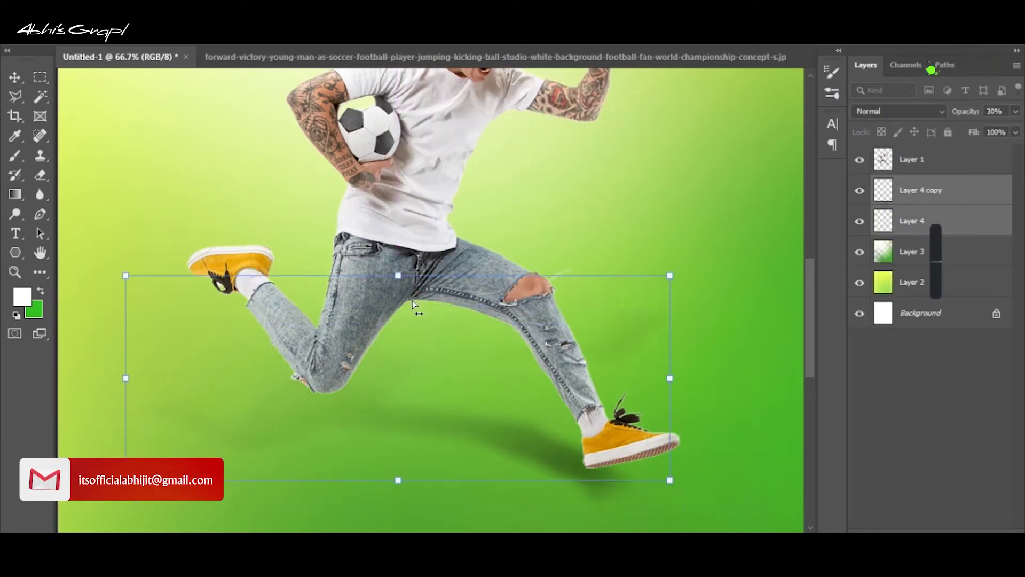
left_click_drag(126, 276, 128, 312)
left_click_drag(126, 395, 158, 395)
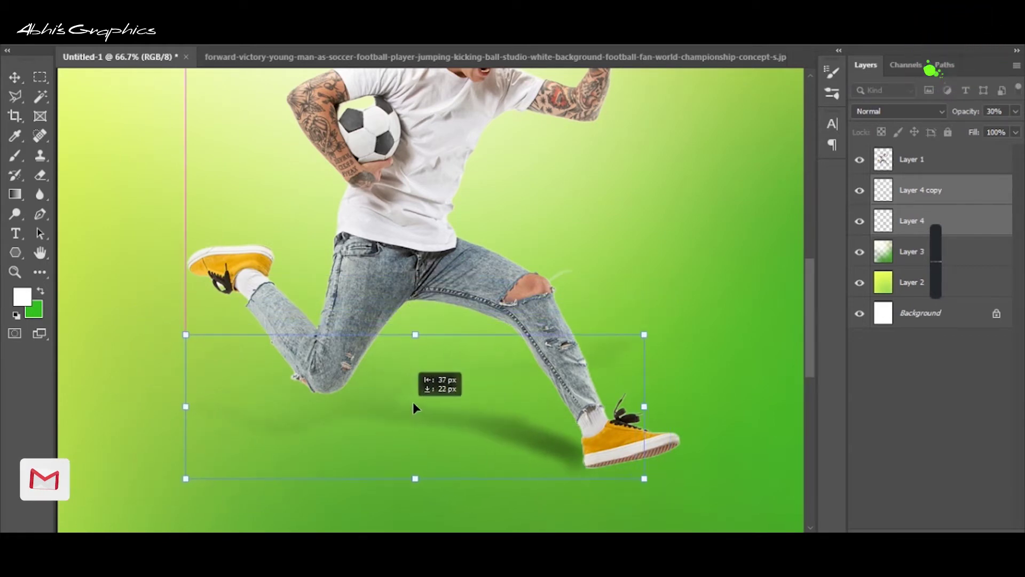
key("Return")
- Set both shadow layers to 30% opacity and fade them with the Eraser, then zoom Layer 1 to 66.7%
key("ctrl+minus")
left_click(978, 220)
left_click(979, 198)
key("3")
key("e")
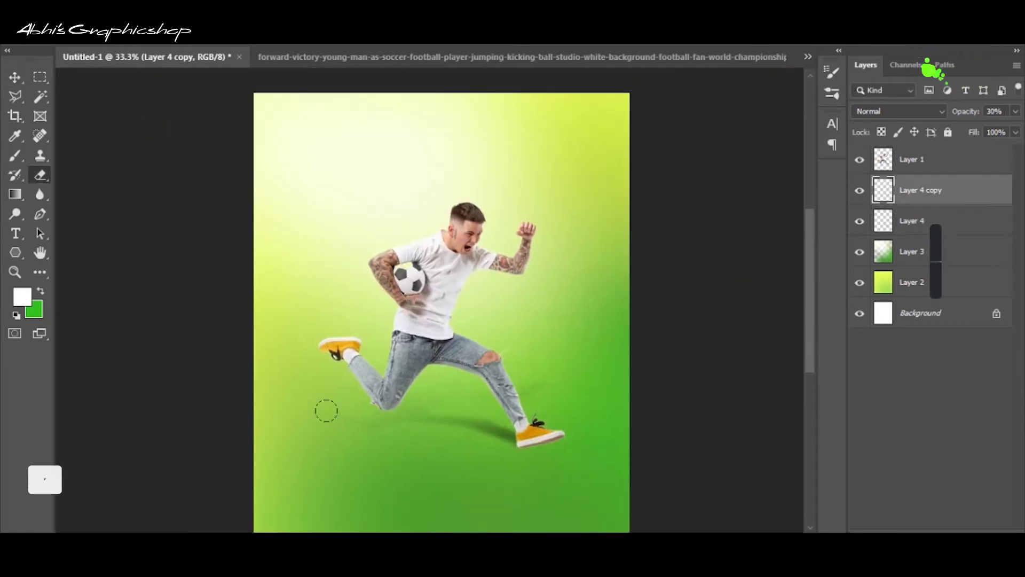
key("alt+bracketleft")
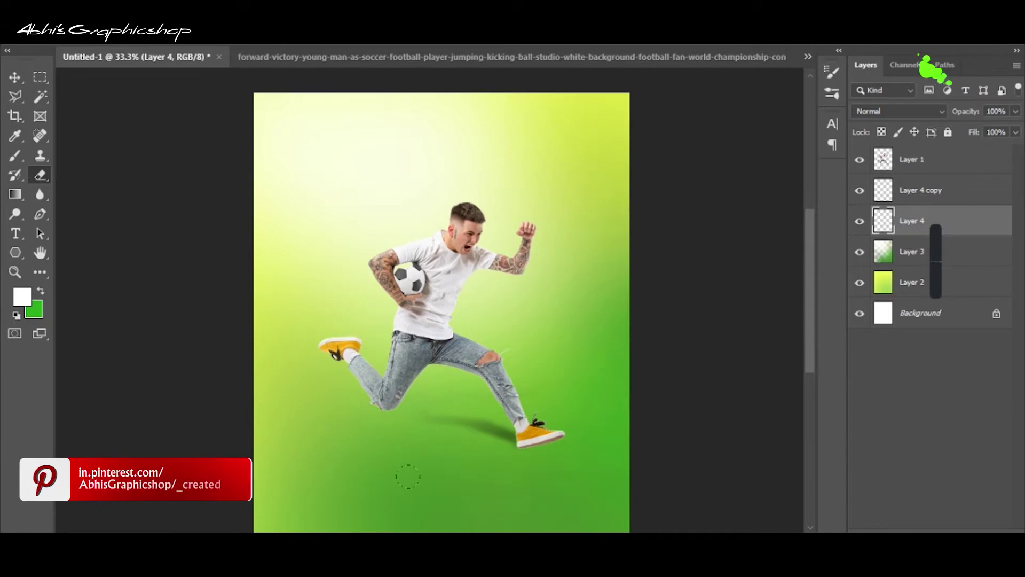
left_click(929, 202, "shift")
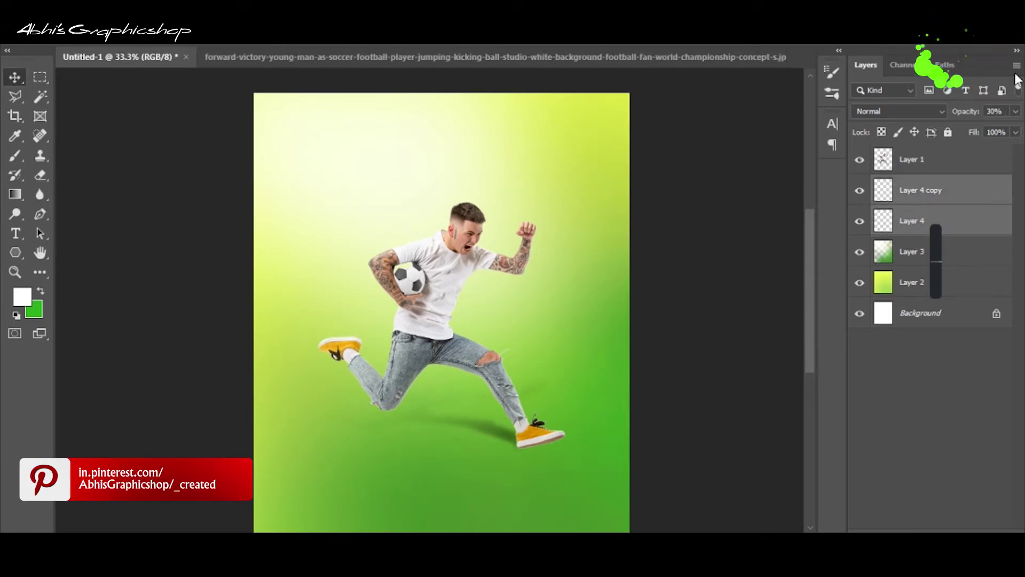
key("alt+bracketright")
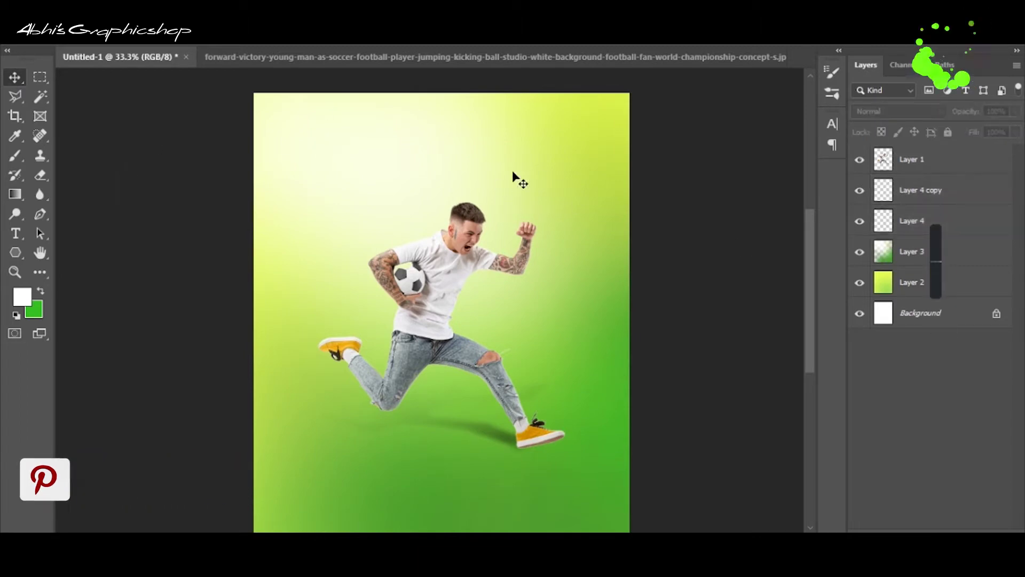
key("ctrl+plus")
- Raise the player's contrast and fine-tune his brightness with Brightness/Contrast
left_click(274, 48)
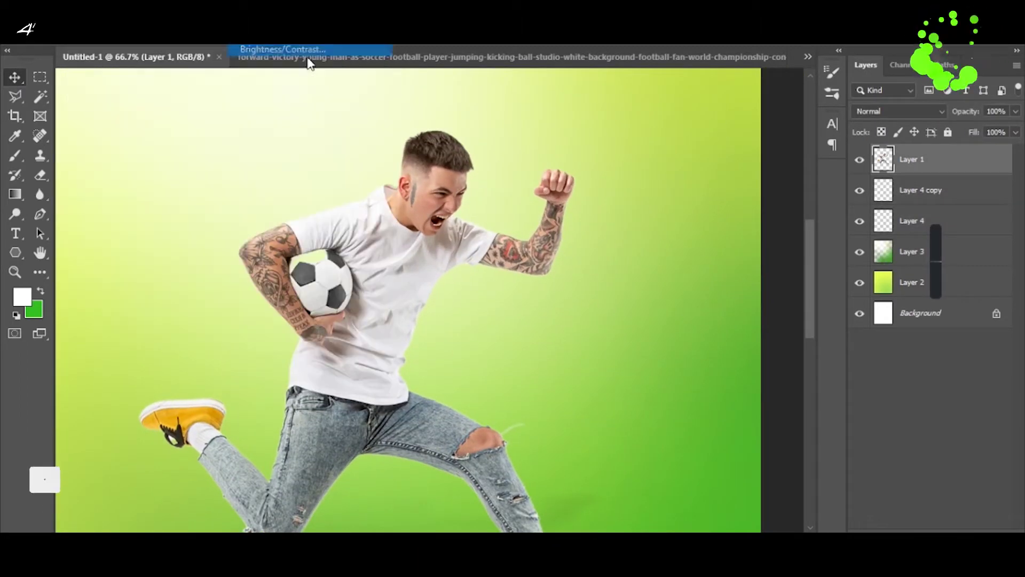
left_click_drag(782, 384, 827, 384)
left_click_drag(782, 344, 780, 344)
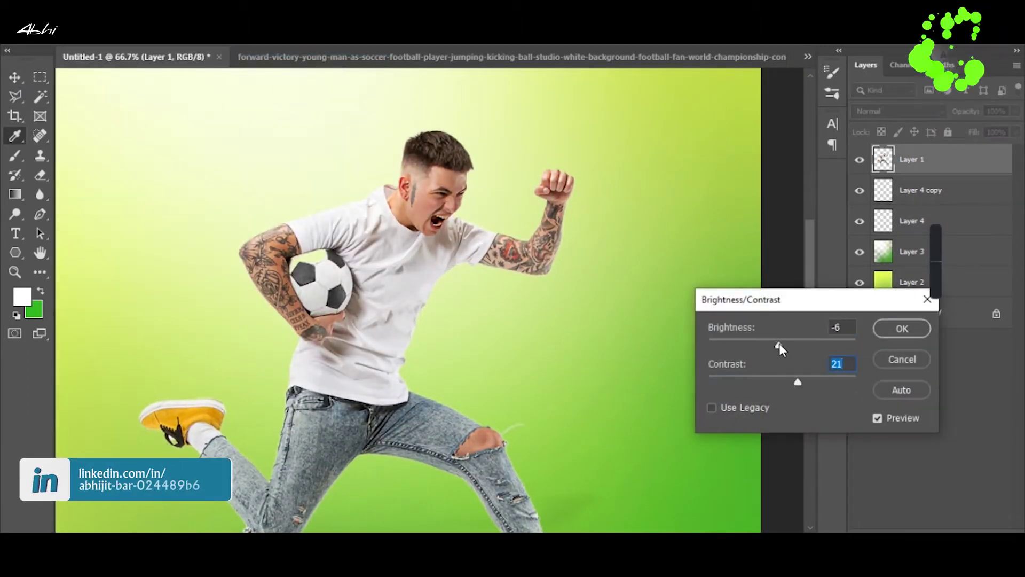
key("Return")
- Apply HDR Toning, flattening the image, with stronger, wider edge glow and adjusted gamma
left_click(85, 43)
left_click(320, 315)
left_click(560, 334)
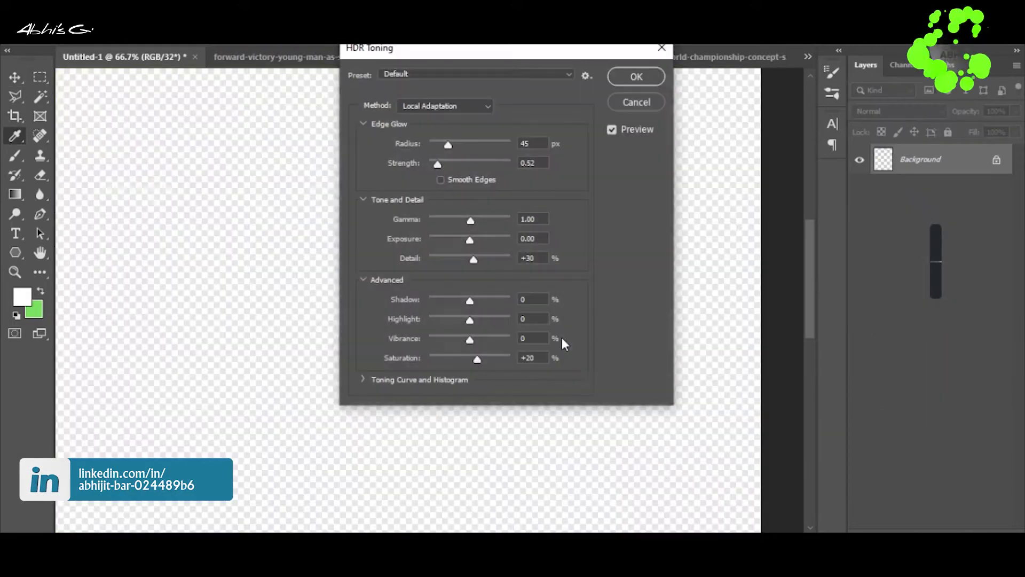
left_click_drag(634, 181, 644, 182)
left_click_drag(676, 260, 666, 260)
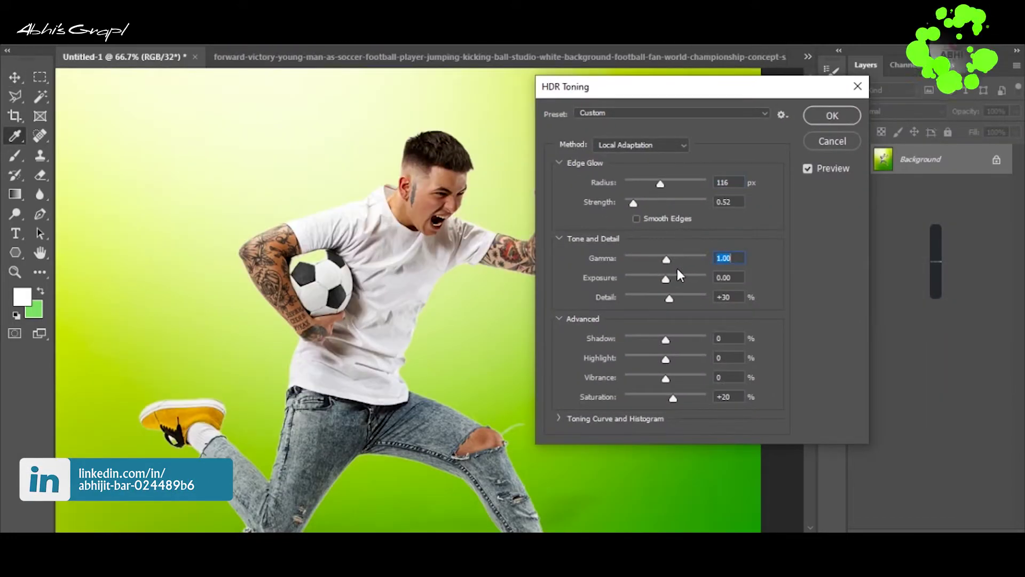
left_click_drag(633, 203, 647, 203)
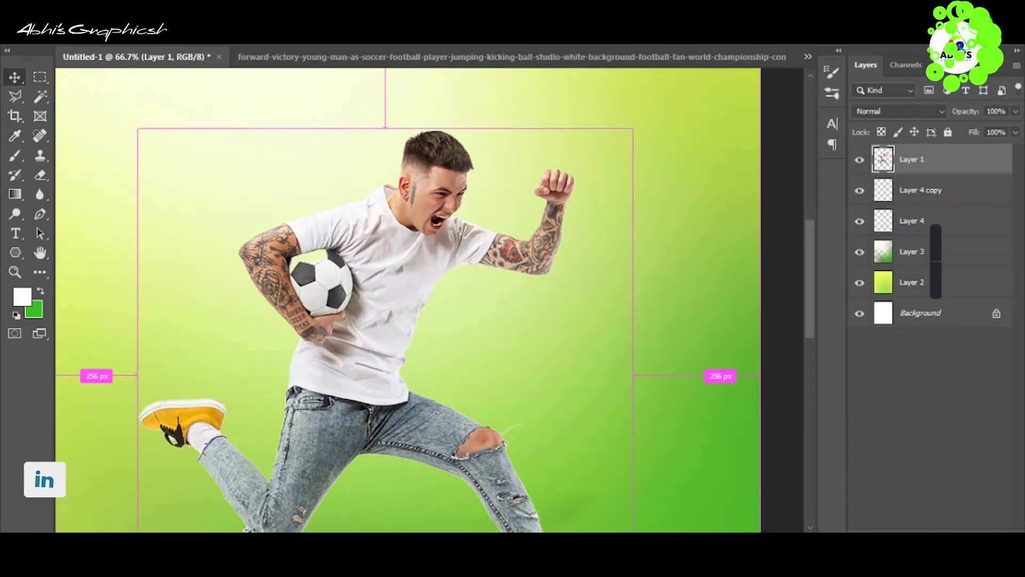
- Apply Levels to the player, lowering the white point, deepening shadows and rebalancing midtones
left_click(85, 43)
left_click(255, 63)
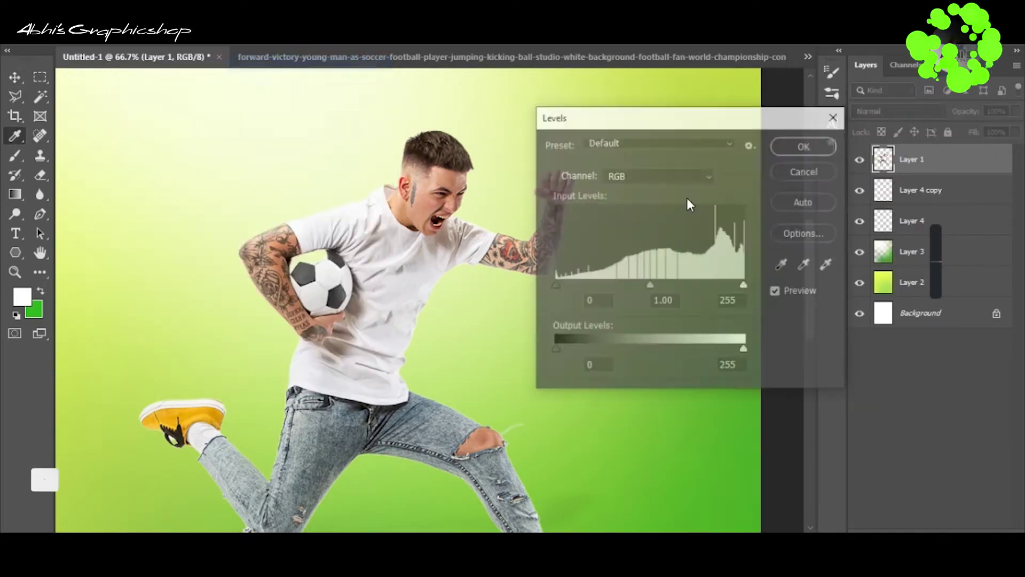
mouse_move(649, 286)
left_mouse_down()
mouse_move(639, 286)
mouse_move(668, 285)
left_mouse_up()
left_click_drag(744, 285, 648, 285)
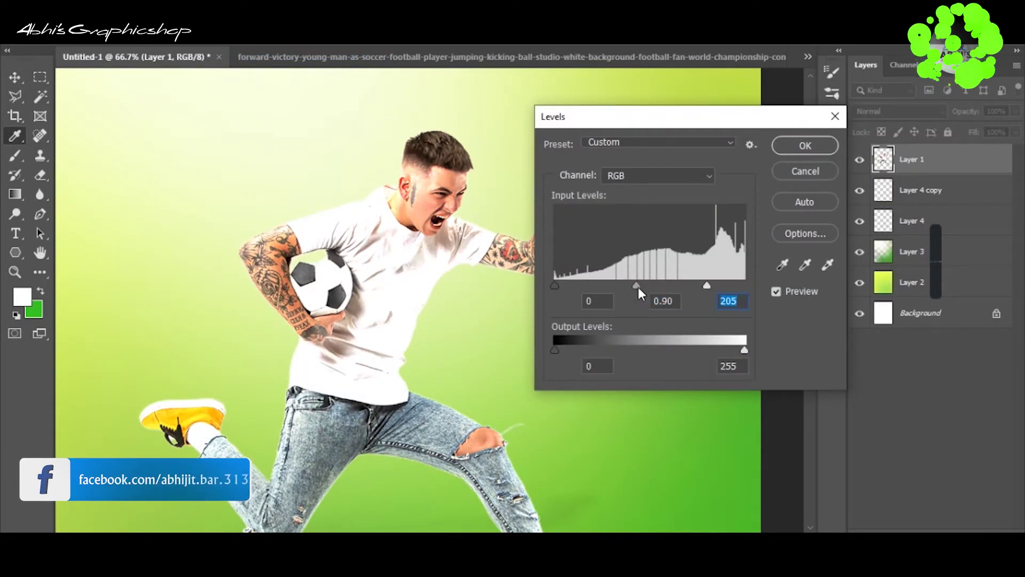
left_click_drag(555, 285, 571, 285)
mouse_move(706, 286)
left_mouse_down()
mouse_move(694, 285)
mouse_move(718, 286)
left_mouse_up()
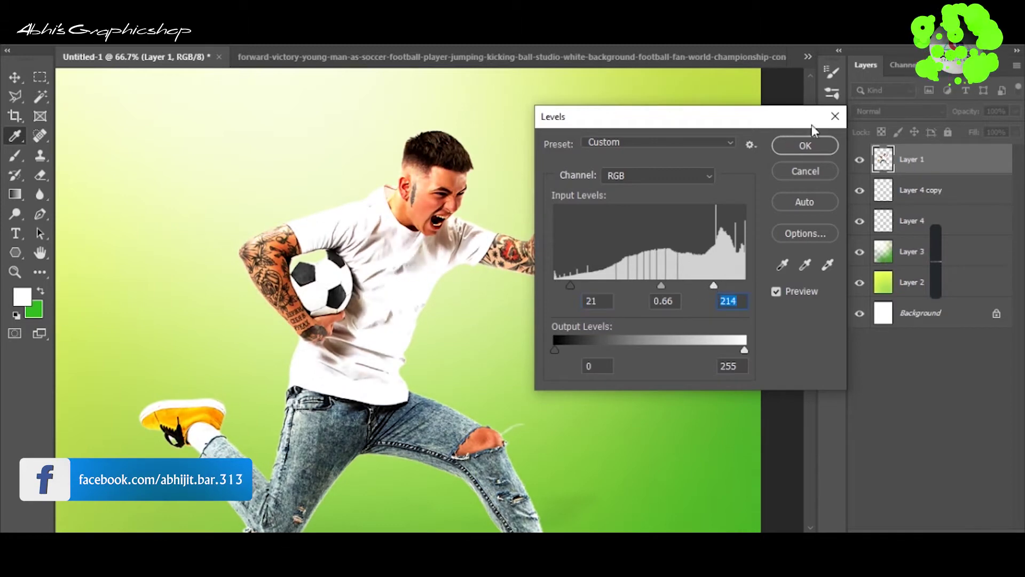
left_click(790, 146)
- Open Levels again on Layer 1, moving the white input to 225 and adjusting midtones
left_click(115, 176, "ctrl")
key("ctrl+l")
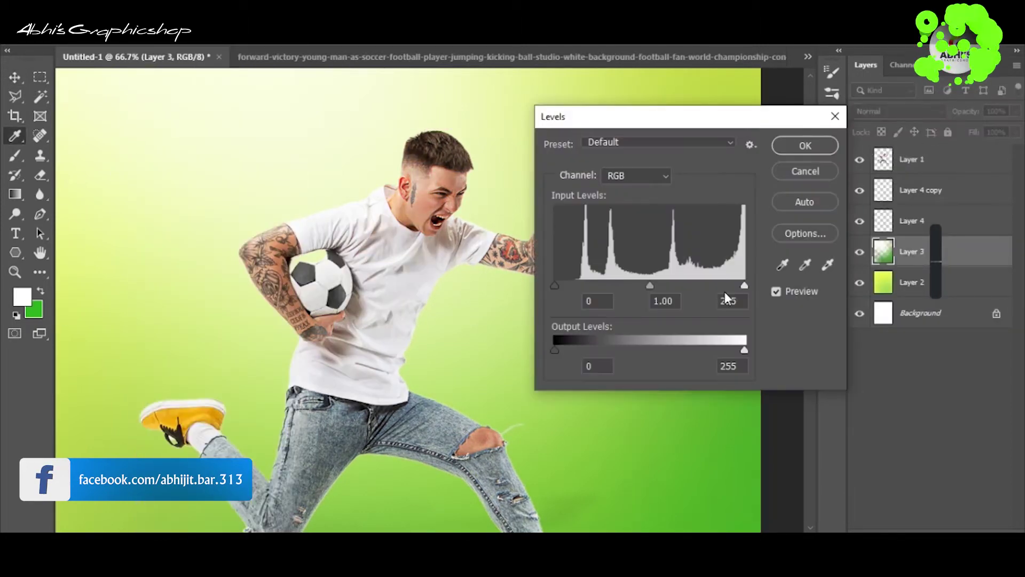
left_click(835, 116)
left_click(911, 160)
key("ctrl+l")
left_click_drag(744, 285, 722, 285)
mouse_move(638, 286)
left_mouse_down()
mouse_move(629, 285)
mouse_move(656, 286)
left_mouse_up()
- Apply the Levels, then replace the placeholder text with two-line 'JUMP' / 'HIGH' and shift it right
key("Return")
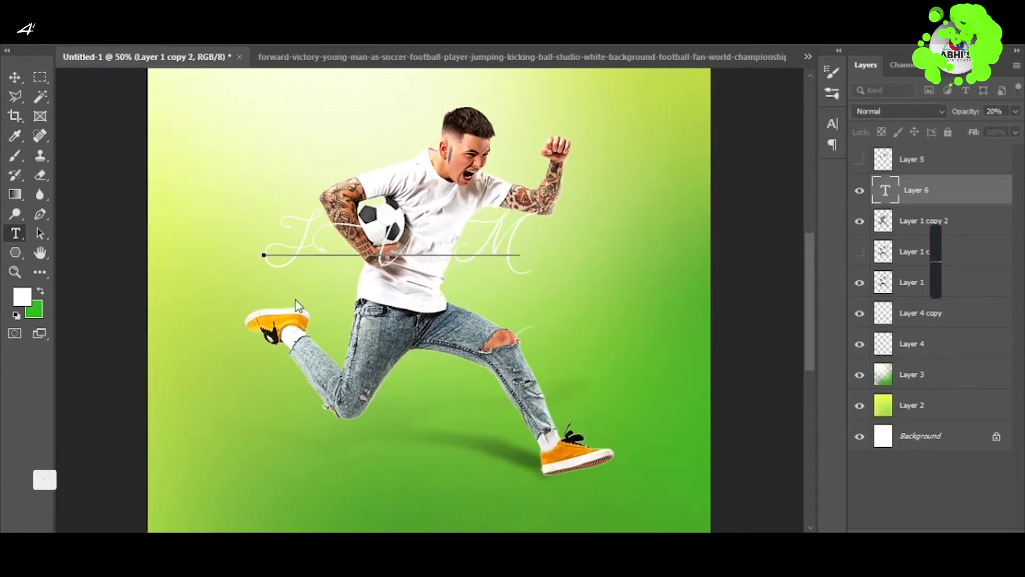
key("ctrl+a")
type("JUMP")
key("Return")
type("HIGH")
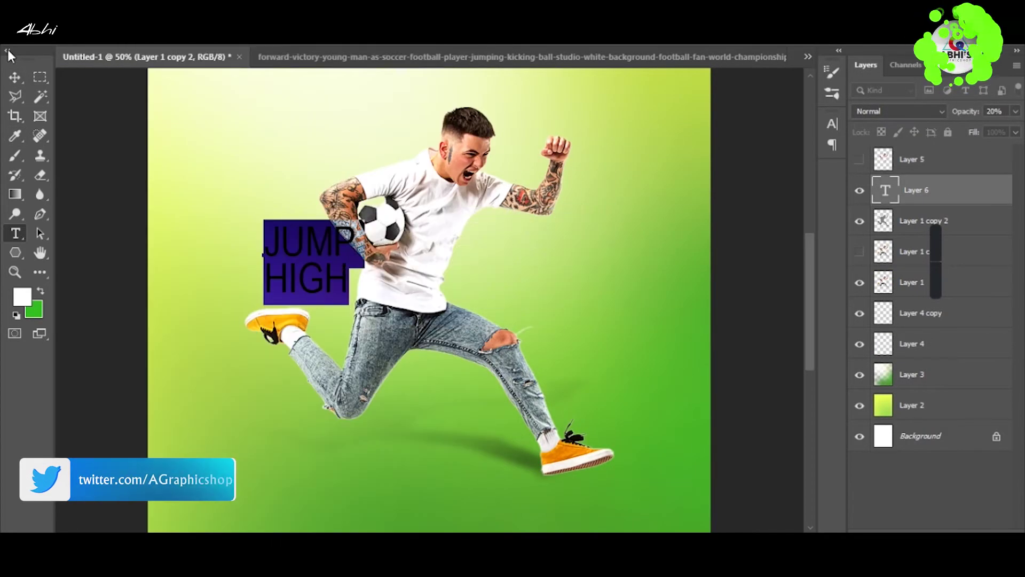
left_click_drag(309, 238, 518, 283)
- Set the title in the Angelina font
left_click(176, 40)
scroll(409, 424, "down", 3)
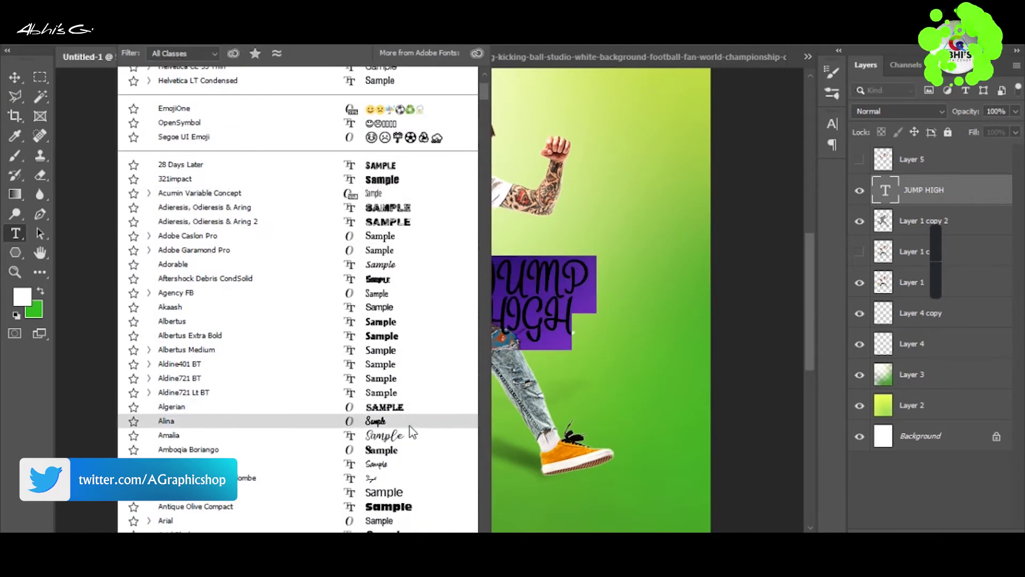
left_click(401, 404)
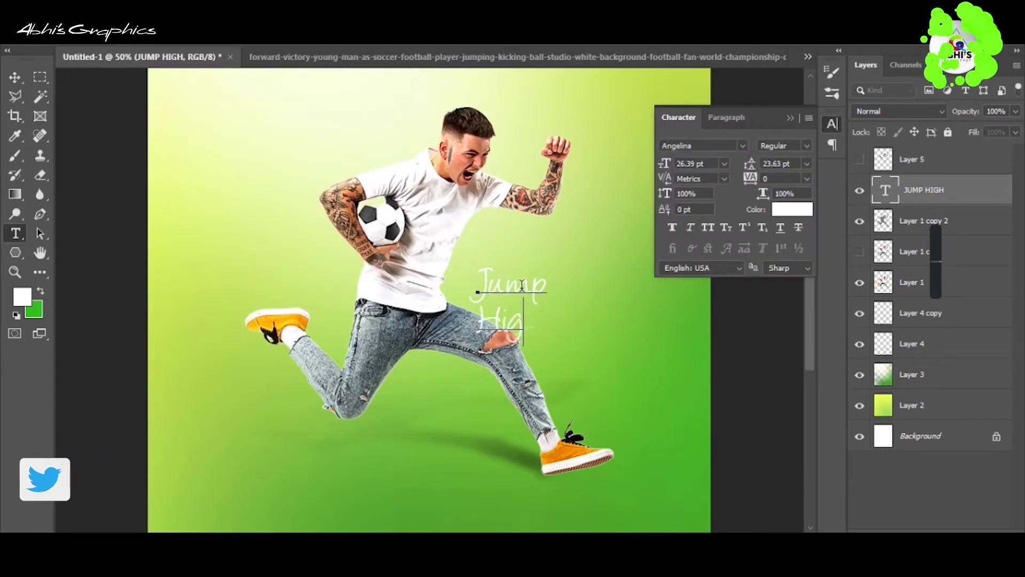
- Try iCiel Nabila, then set the title in Billion Dreams and commit the text
left_click(176, 40)
scroll(376, 444, "down", 10)
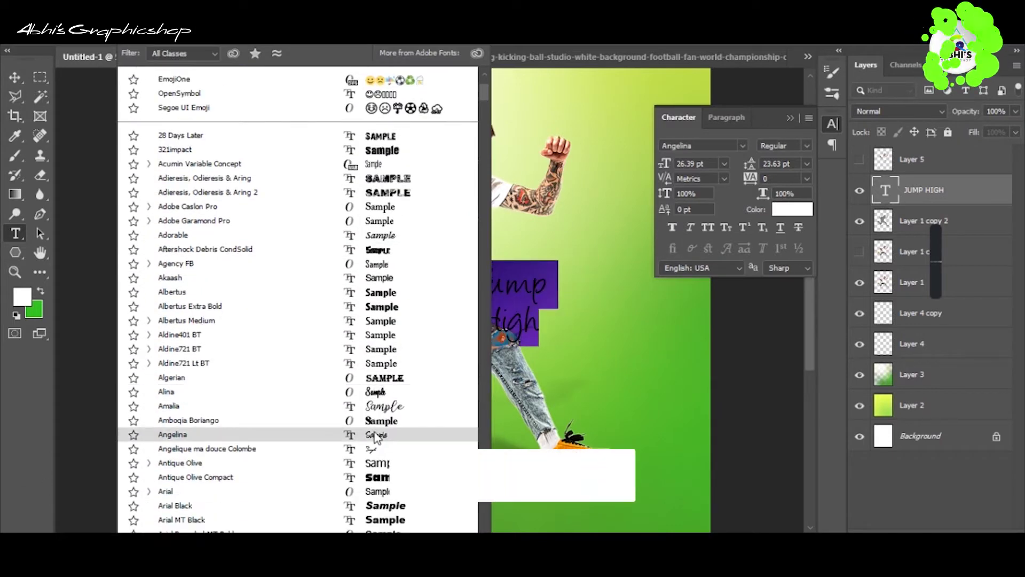
scroll(376, 442, "down", 3)
scroll(377, 442, "down", 3)
scroll(376, 442, "down", 3)
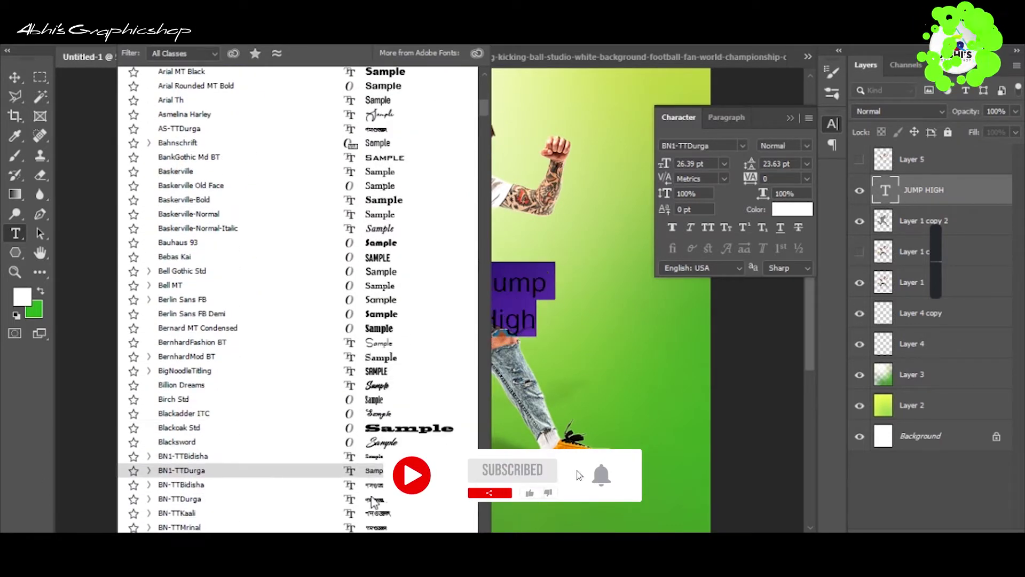
scroll(384, 421, "down", 2)
scroll(376, 487, "down", 3)
scroll(376, 487, "down", 4)
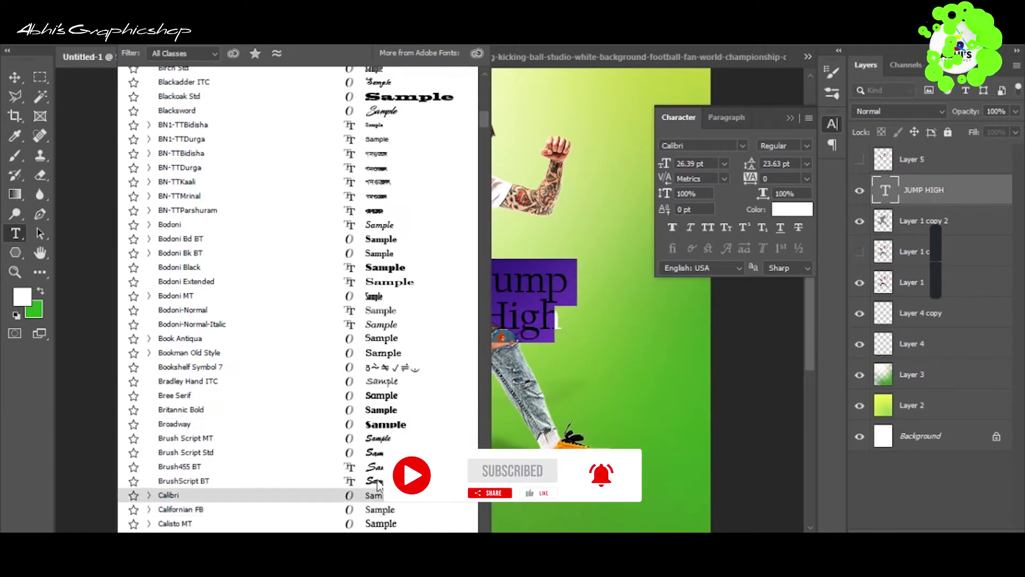
scroll(377, 487, "down", 6)
scroll(376, 487, "down", 2)
scroll(377, 487, "down", 1)
scroll(376, 487, "down", 4)
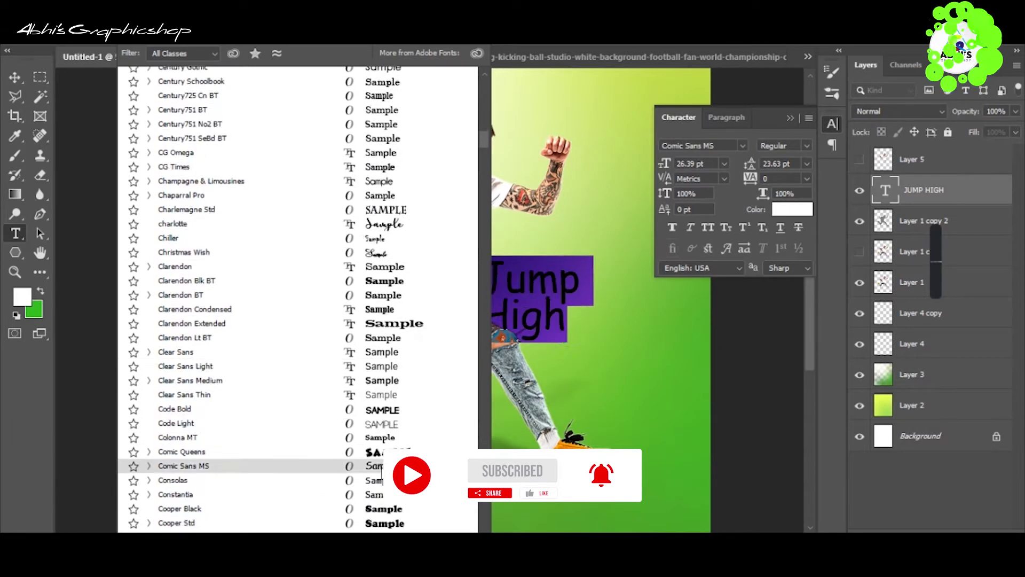
scroll(377, 487, "down", 4)
scroll(374, 447, "down", 2)
scroll(374, 447, "down", 4)
scroll(373, 447, "down", 4)
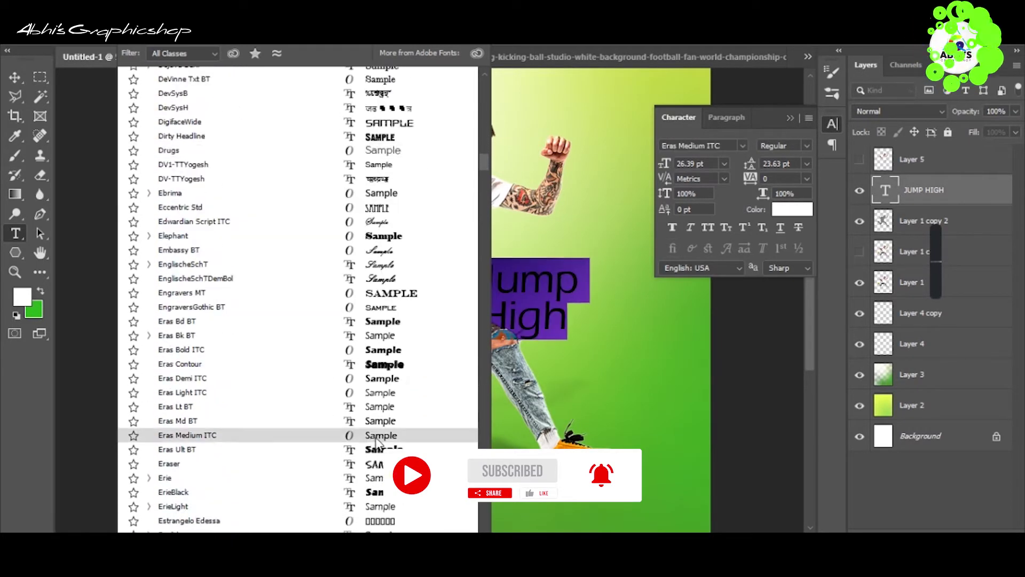
scroll(373, 448, "down", 8)
scroll(374, 449, "down", 7)
scroll(374, 448, "down", 1)
scroll(376, 459, "down", 4)
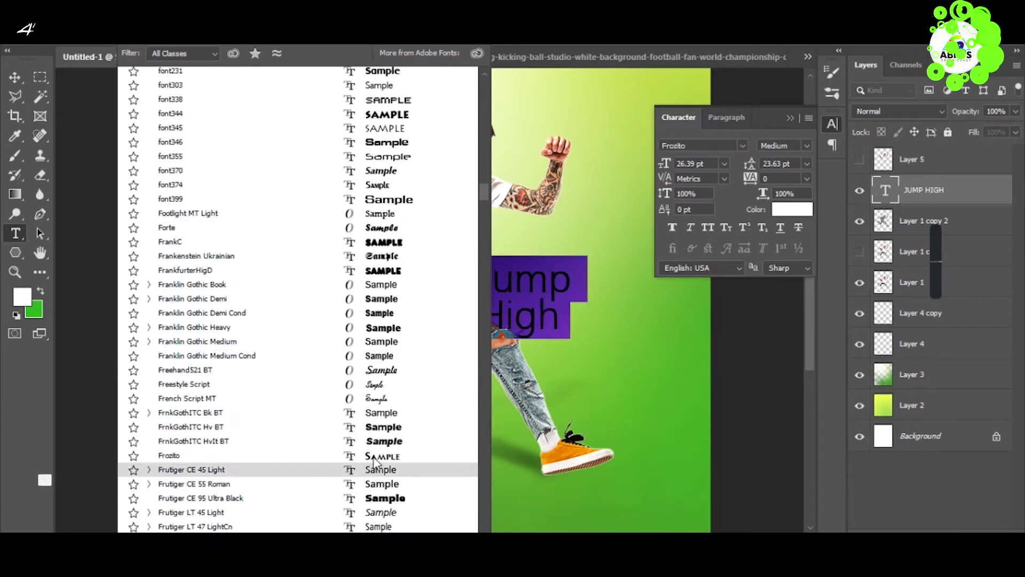
scroll(376, 465, "down", 3)
scroll(377, 465, "down", 7)
scroll(376, 459, "down", 5)
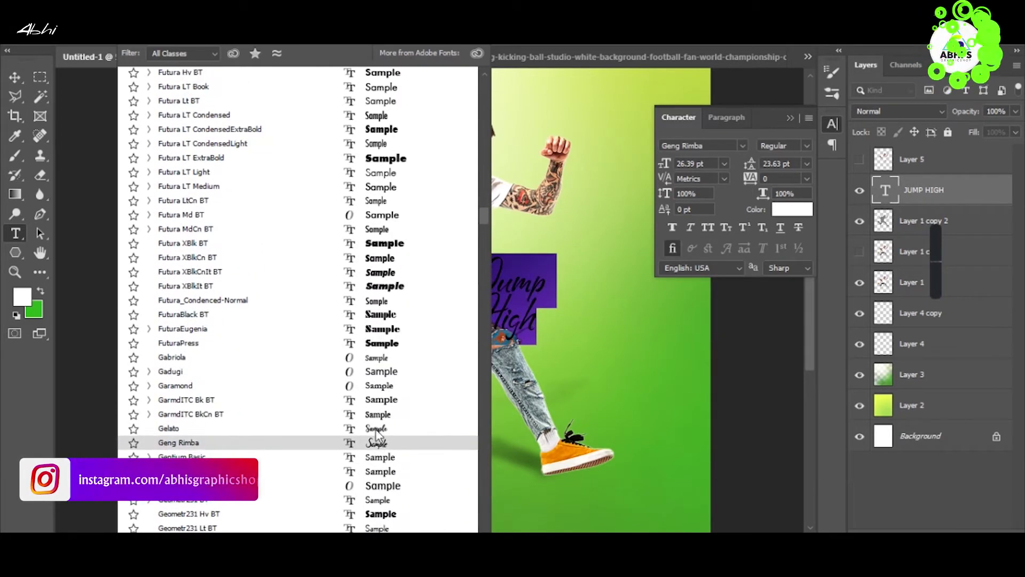
scroll(377, 437, "down", 3)
scroll(376, 437, "down", 5)
scroll(377, 437, "down", 8)
scroll(377, 437, "down", 3)
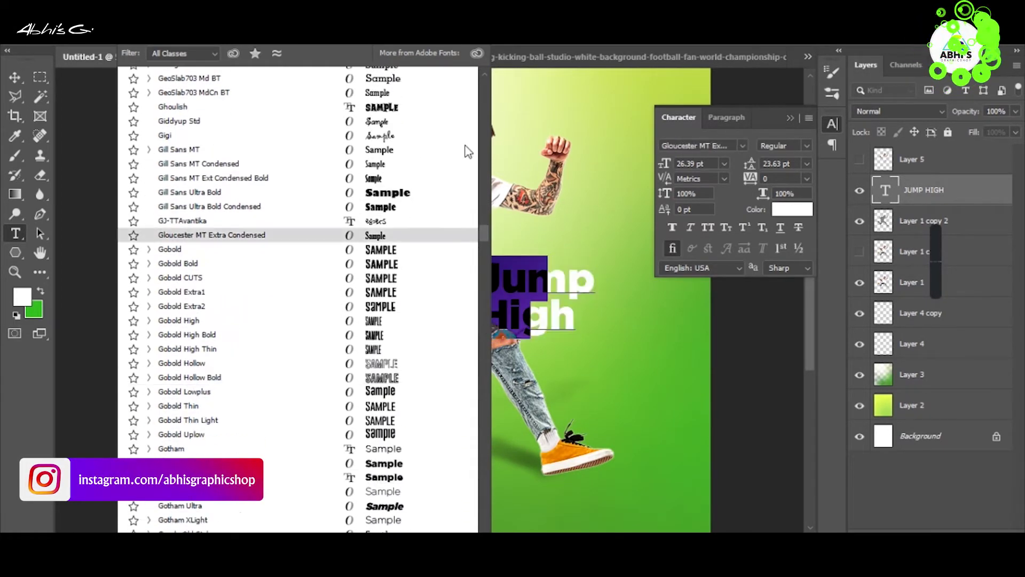
left_click_drag(485, 235, 490, 272)
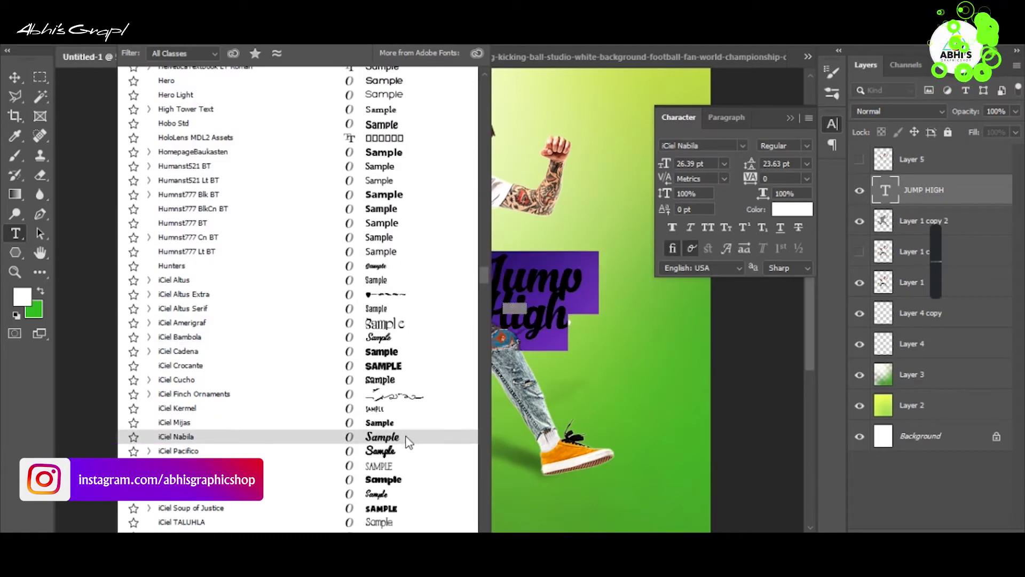
left_click(397, 497)
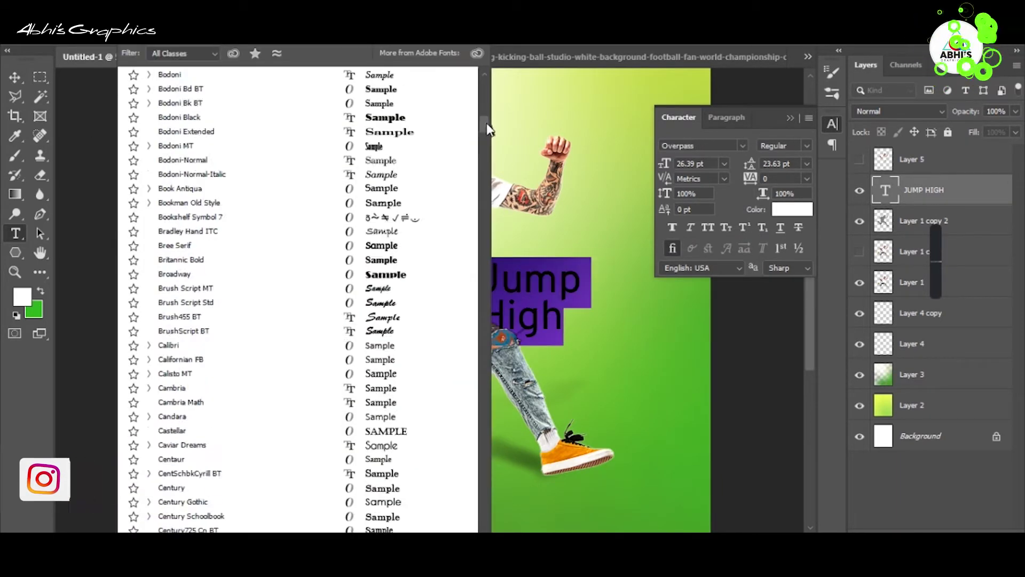
scroll(304, 294, "down", 4)
left_click(225, 294)
left_click(14, 77)
- Shorten the title to 'Jump' and add a separate, enlarged 'High' text layer
double_click(522, 275)
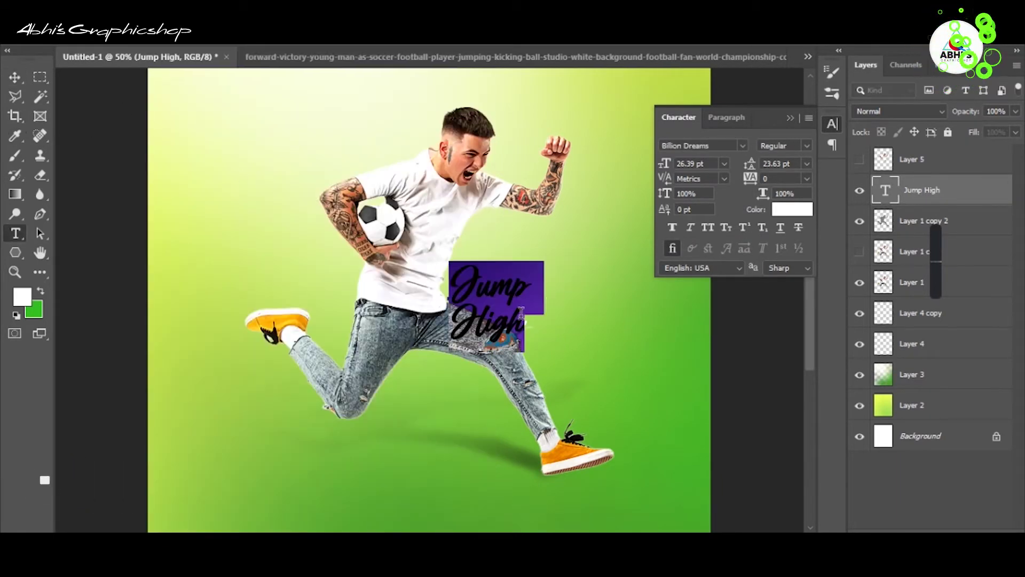
type("Jump")
key("ctrl+Return")
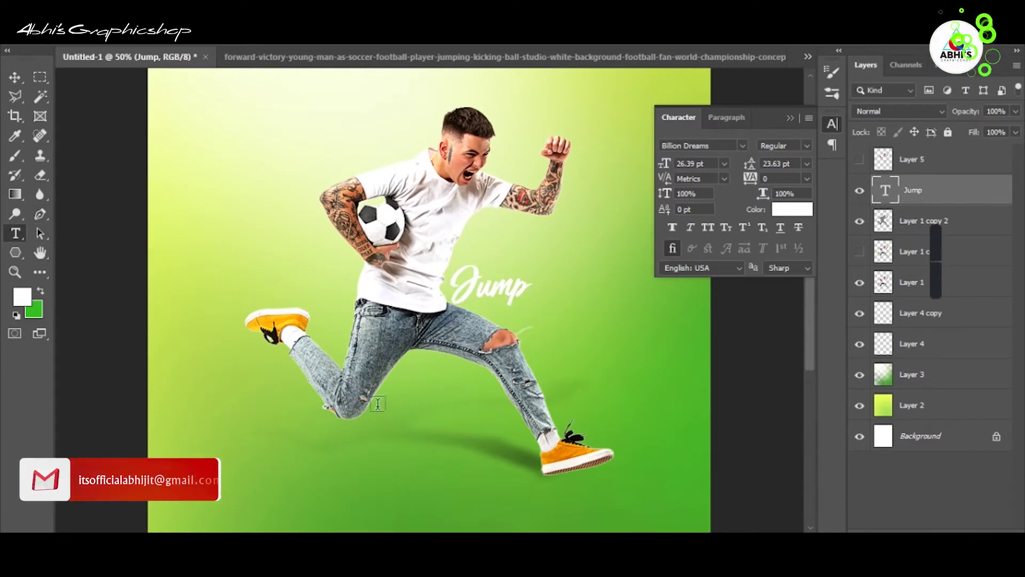
left_click(377, 404)
type("High")
mouse_move(405, 374)
left_mouse_down()
mouse_move(395, 320)
mouse_move(618, 194)
mouse_move(551, 249)
left_mouse_up()
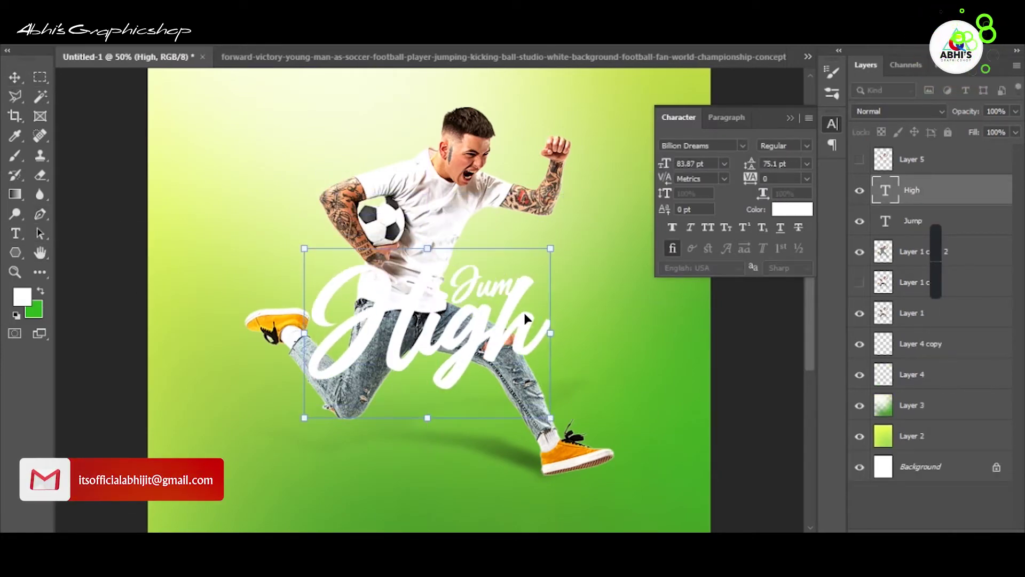
- Enlarge the Jump text, place it above High, and set its opacity to 77%
left_click_drag(524, 319, 510, 369)
left_click(499, 285)
mouse_move(533, 299)
left_mouse_down()
mouse_move(377, 232)
mouse_move(404, 255)
left_mouse_up()
key("Return")
key("7")
key("7")
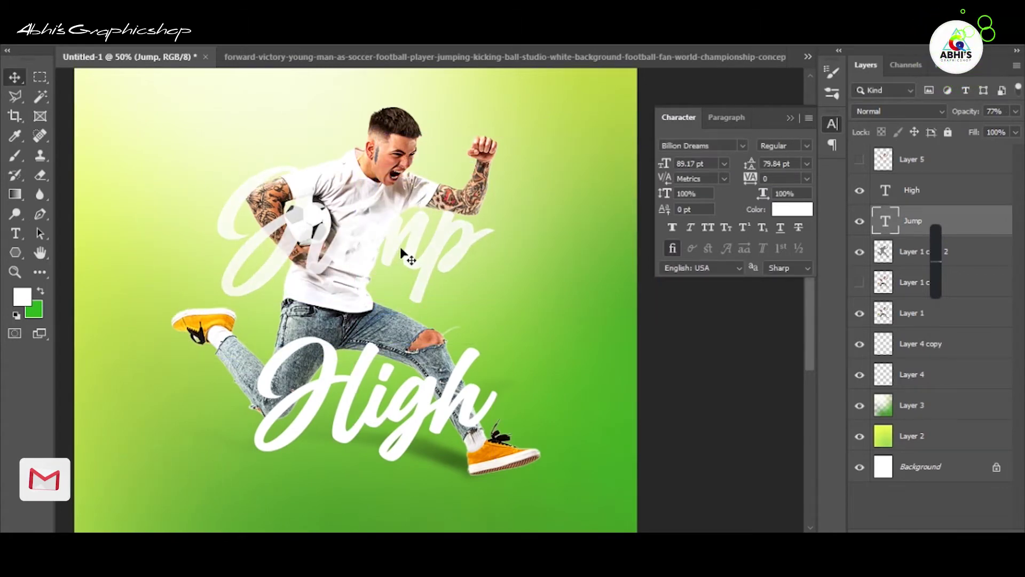
- Give Jump a bold font and fine-tune the Jump and High positions over the player
double_click(344, 260)
key("Down")
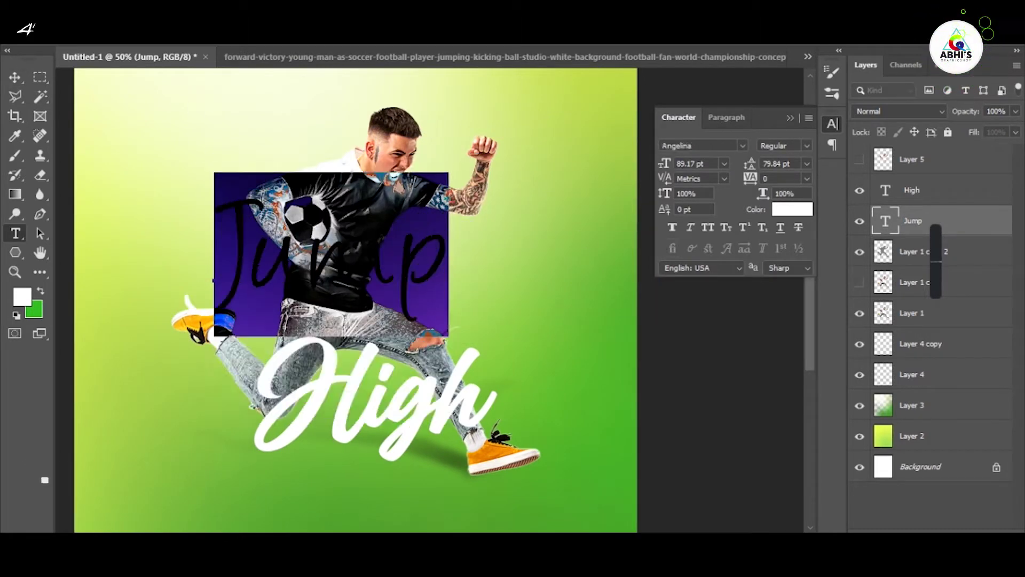
key("Down")
key("Down")
key("Down")
key("Down")
key("ctrl+Return")
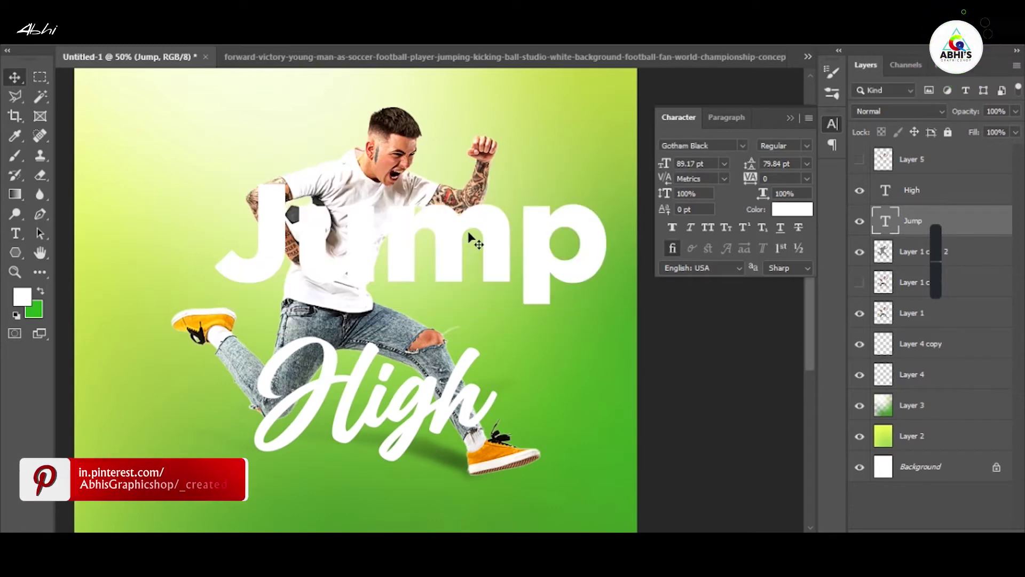
left_click_drag(461, 313, 460, 271)
left_click_drag(429, 239, 431, 227)
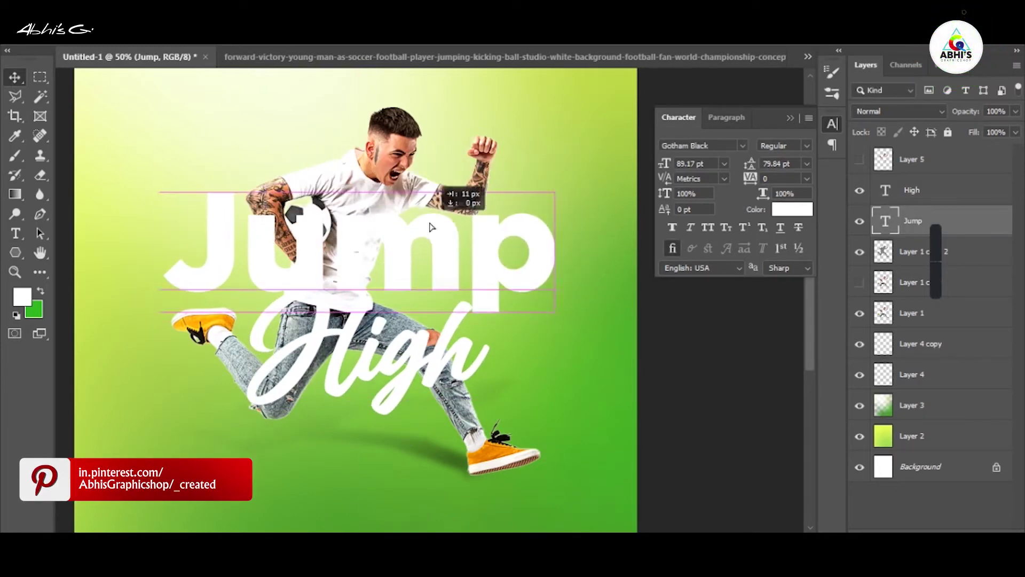
mouse_move(432, 308)
left_mouse_down()
mouse_move(440, 340)
mouse_move(531, 336)
left_mouse_up()
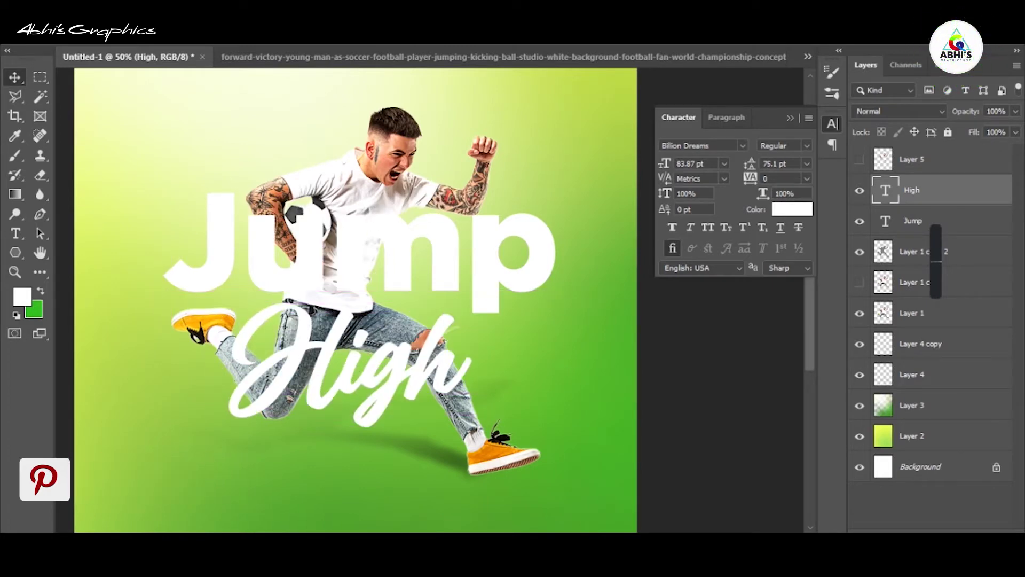
- Group the player layers, stamp a merged copy, hide the original group, and add an empty layer
scroll(422, 332, "up", 1)
left_click(481, 410)
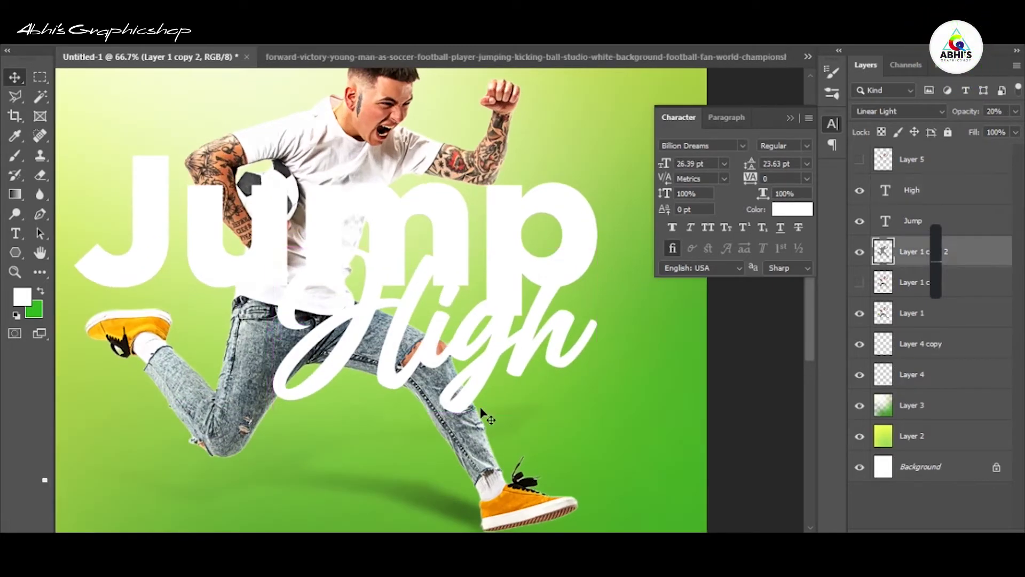
left_click_drag(431, 368, 495, 433)
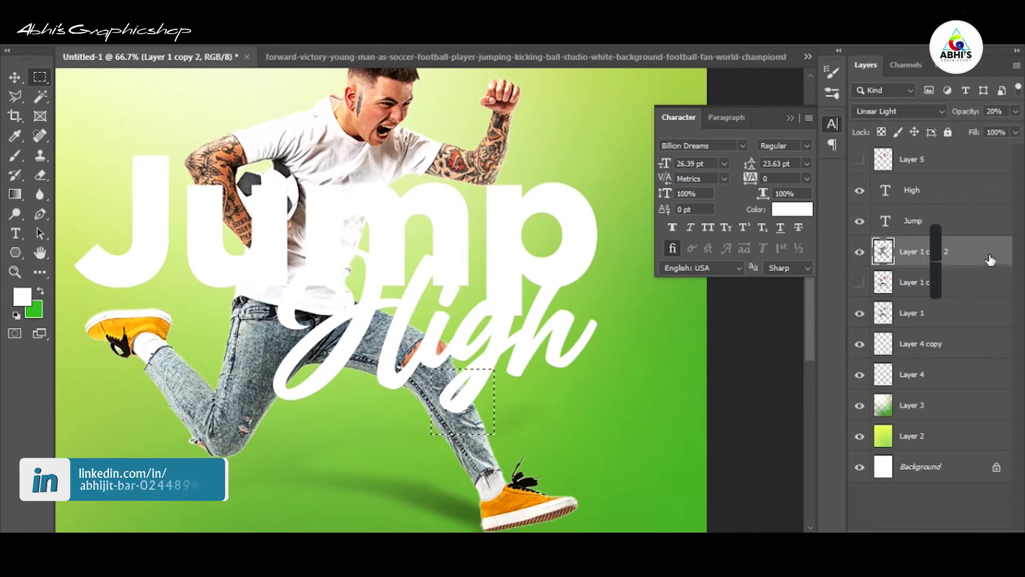
left_click(968, 314, "shift")
key("ctrl+g")
key("ctrl+j")
key("ctrl+e")
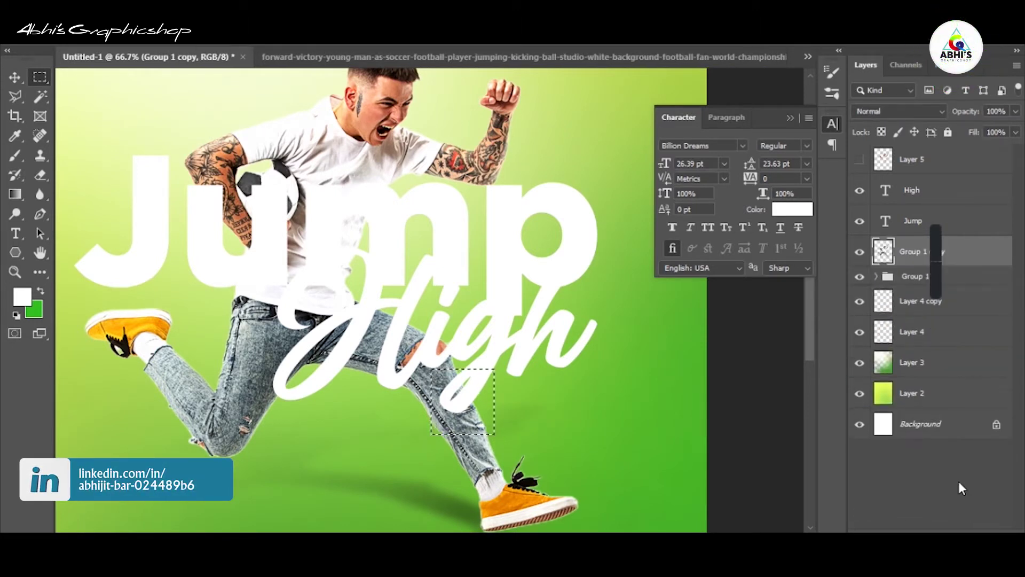
left_click(859, 276)
key("ctrl+d")
key("ctrl+shift+alt+n")
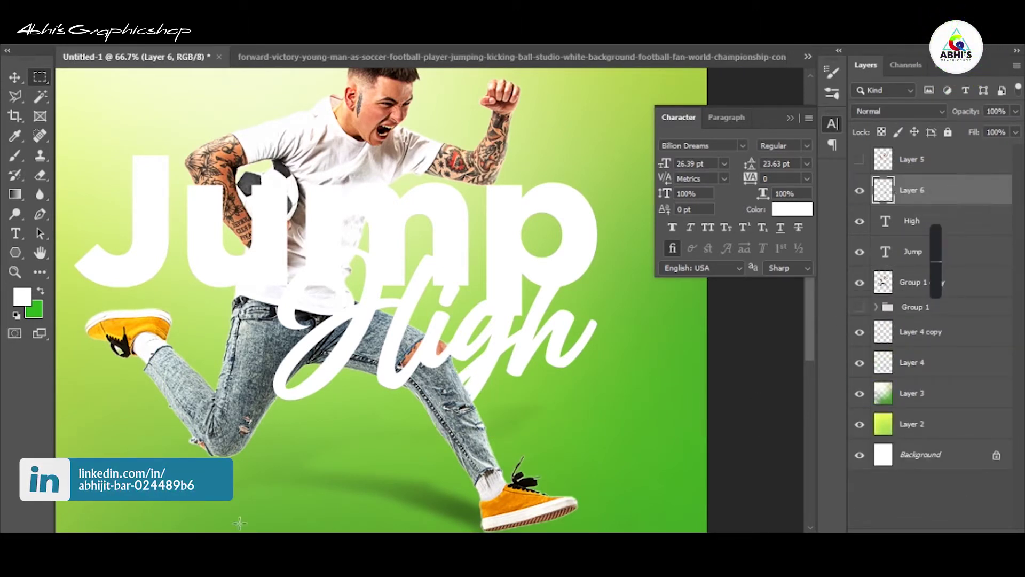
- Zoom out, move the High title up and left, and select the Jump layer
left_click(361, 193)
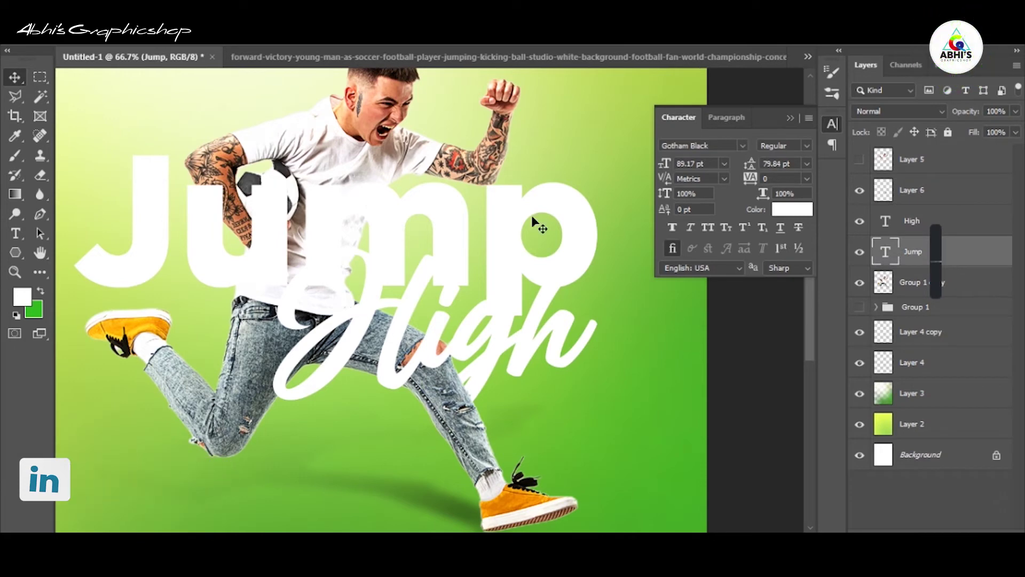
key("ctrl+minus")
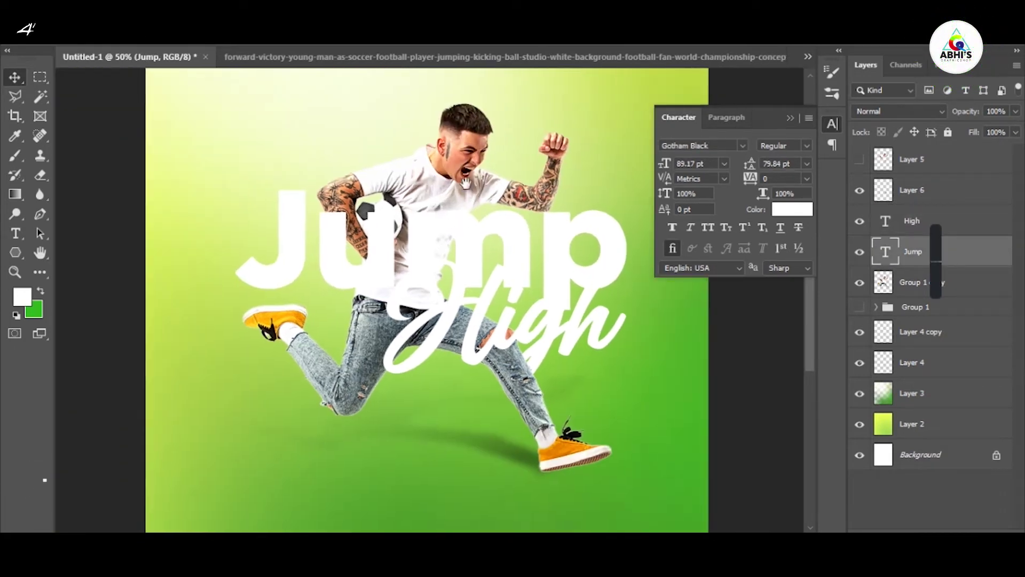
left_click(411, 325)
left_click_drag(596, 320, 583, 310)
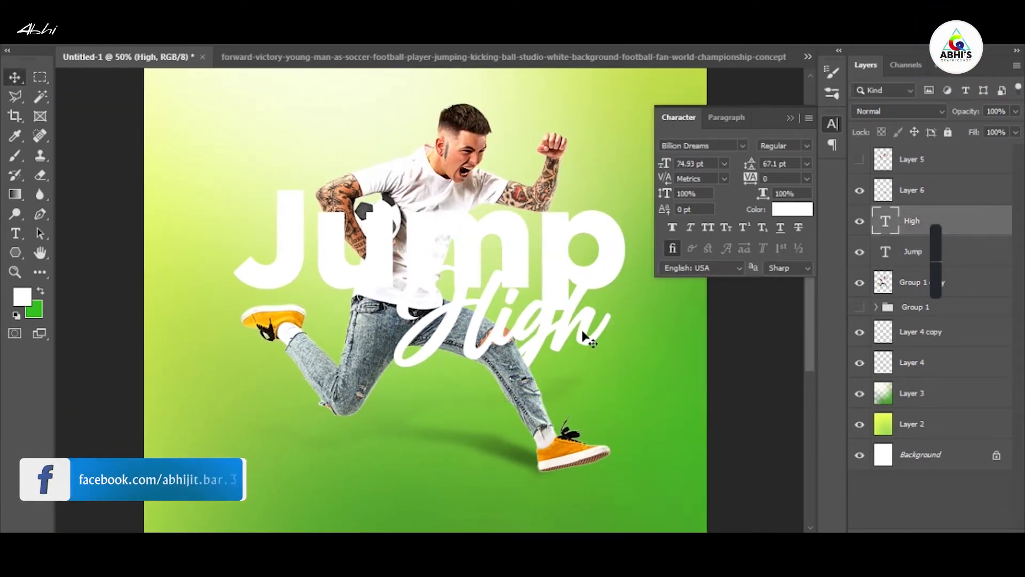
left_click(910, 252)
- Add a drop shadow to Jump, adjusting its angle, distance and size and lowering its opacity
double_click(961, 252)
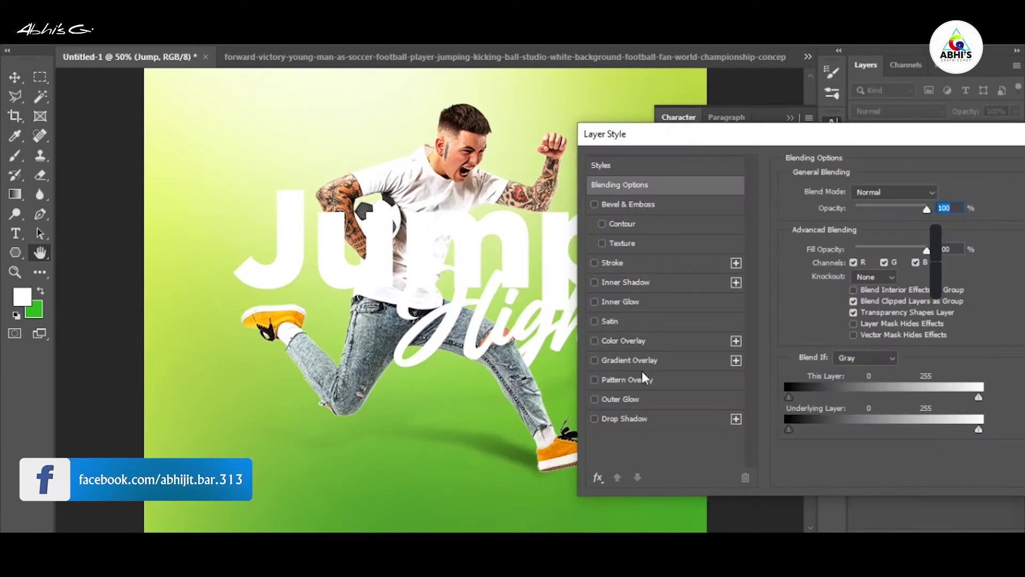
left_click(625, 419)
mouse_move(860, 259)
left_mouse_down()
mouse_move(840, 262)
mouse_move(860, 260)
mouse_move(844, 293)
mouse_move(855, 275)
left_mouse_up()
left_click_drag(496, 267, 510, 275)
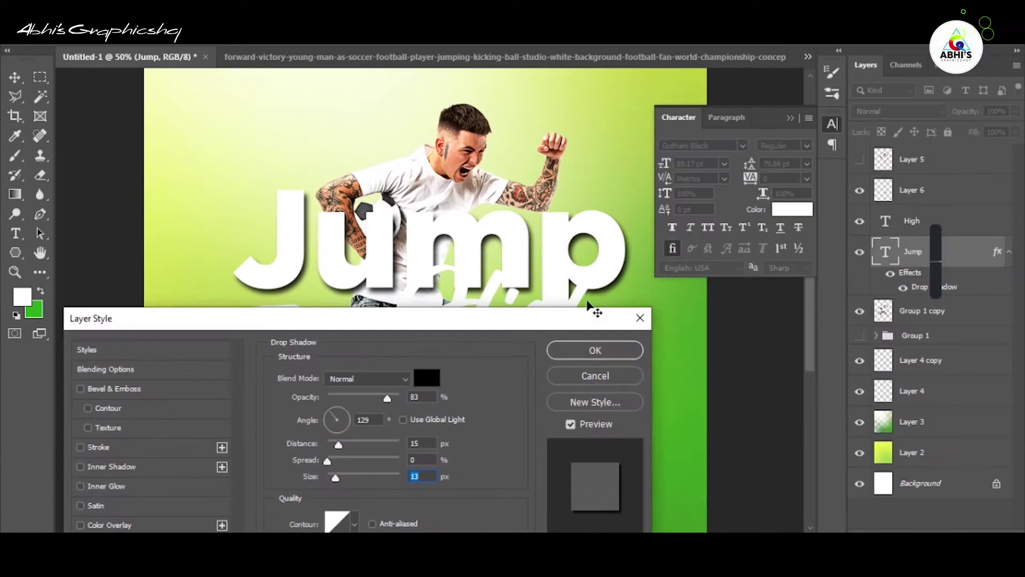
left_click_drag(387, 398, 332, 397)
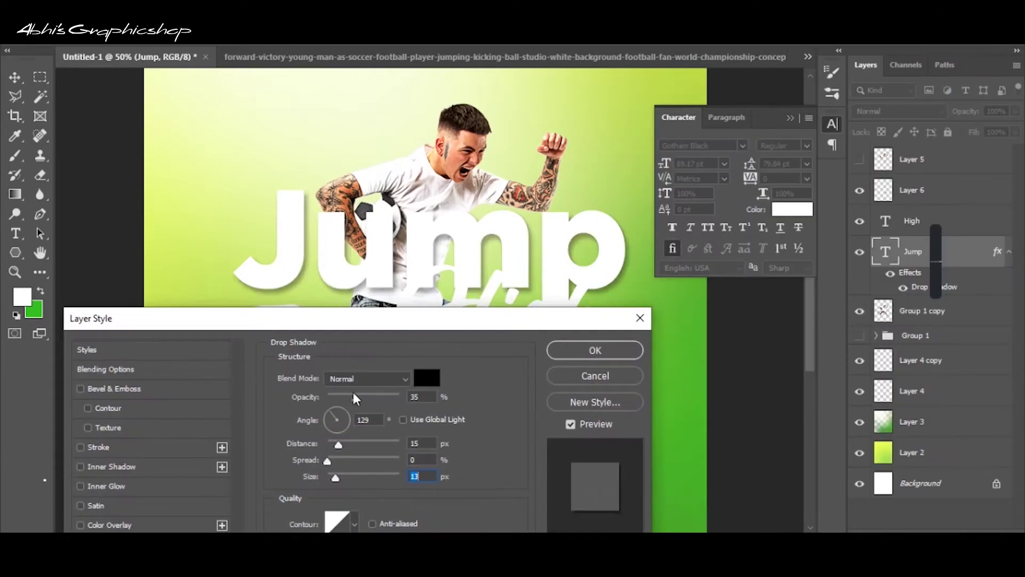
- Try an inner shadow on Jump, then turn it back off
left_click(96, 467)
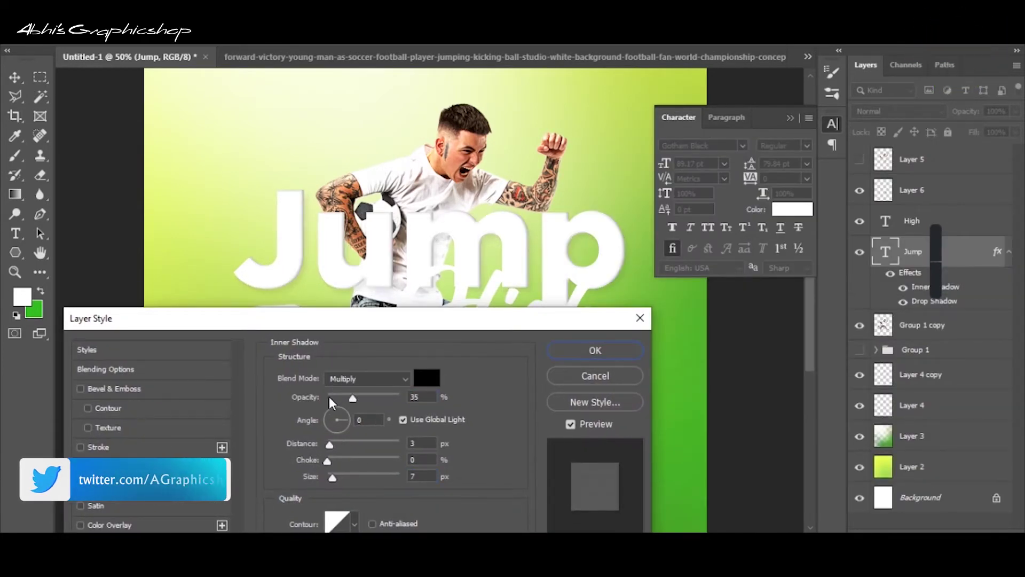
left_click_drag(340, 420, 331, 413)
left_click_drag(333, 476, 337, 476)
left_click(80, 466)
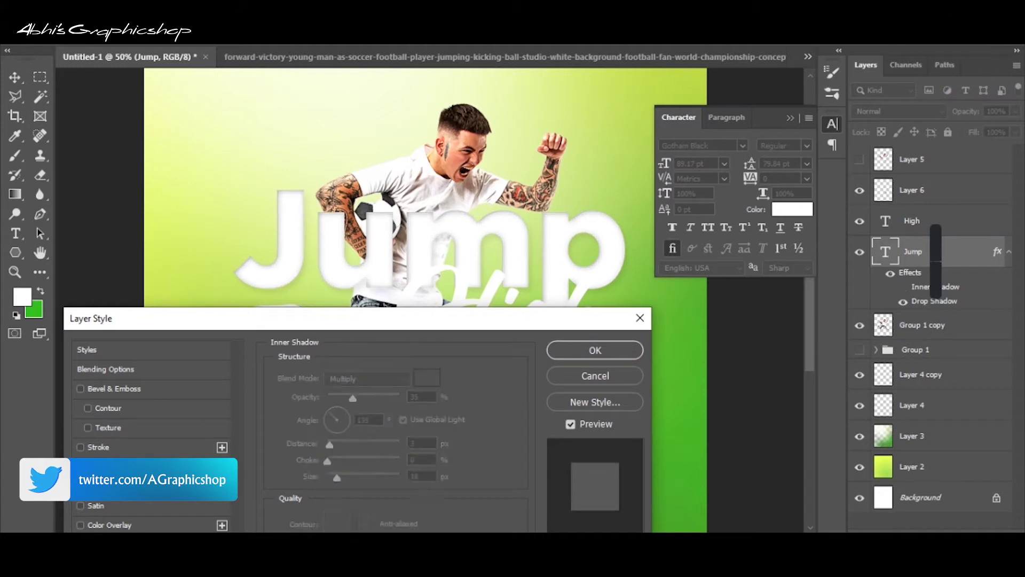
mouse_move(177, 318)
left_mouse_down()
mouse_move(210, 263)
mouse_move(230, 322)
left_mouse_up()
- Finish the drop shadow at 17% opacity in Overlay blend mode and apply it
left_click(128, 548)
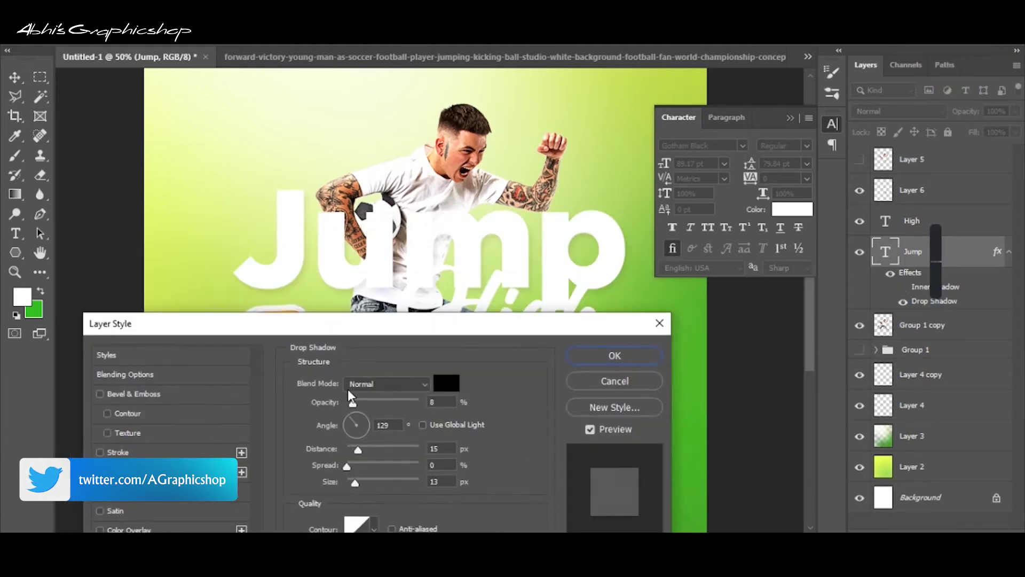
left_click_drag(347, 402, 375, 410)
left_click(387, 383)
left_click(377, 354)
left_click(614, 355)
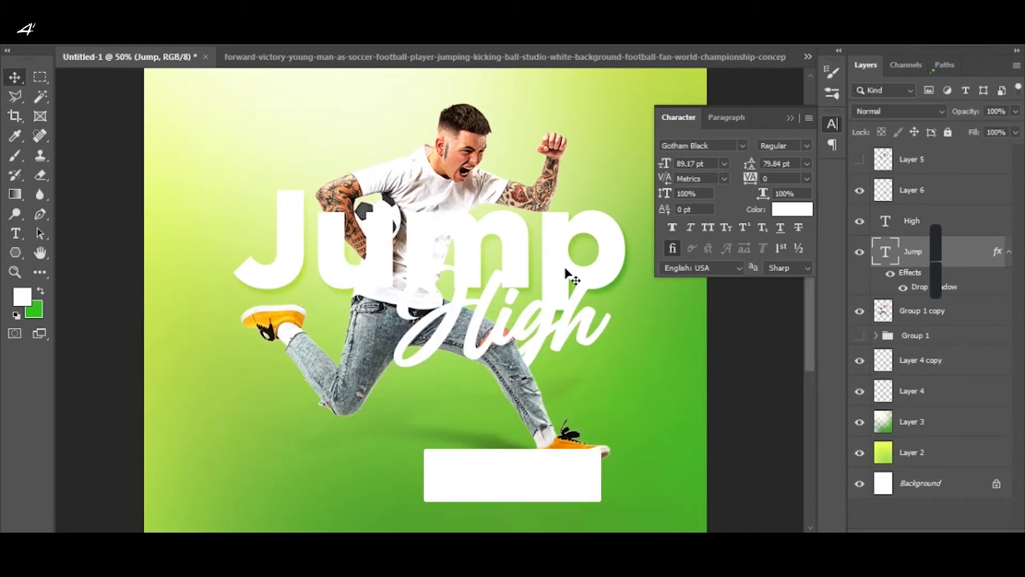
left_click(549, 315)
- Nudge the script High title just beneath Jump, then select the merged player layer
left_click_drag(550, 331, 543, 345)
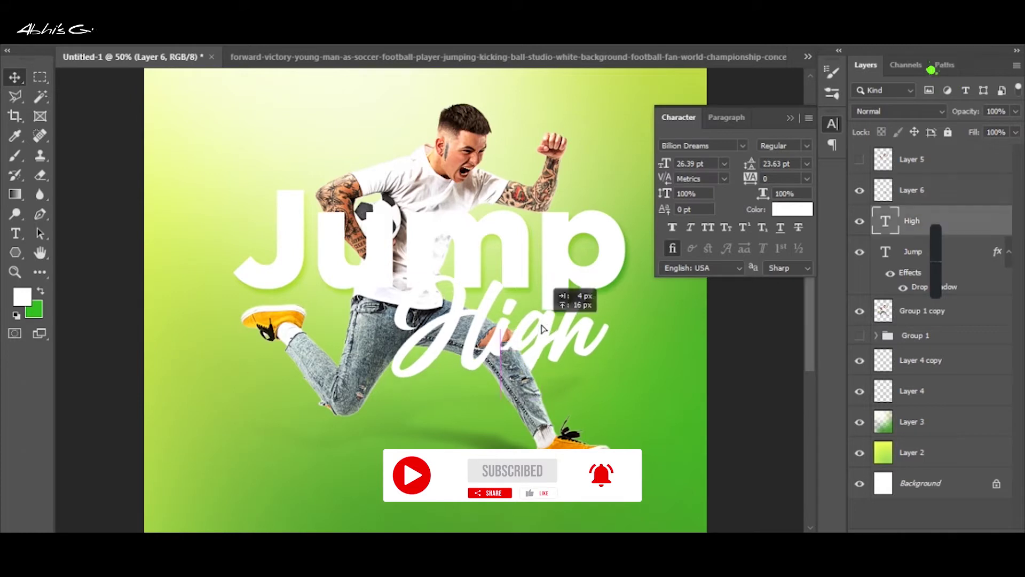
left_click_drag(539, 347, 511, 353)
key("ctrl+z")
key("ctrl+z")
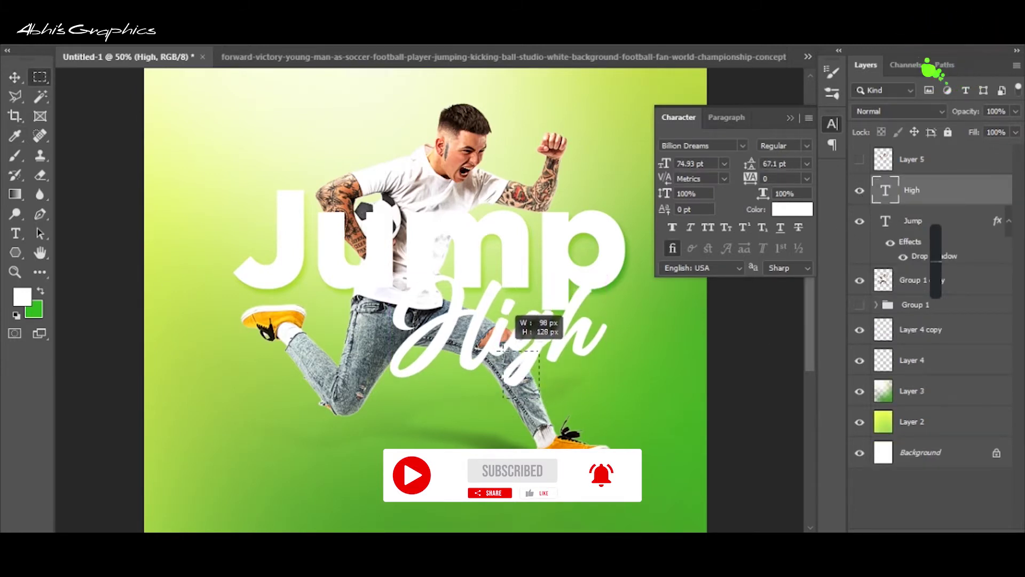
key("ctrl+shift+z")
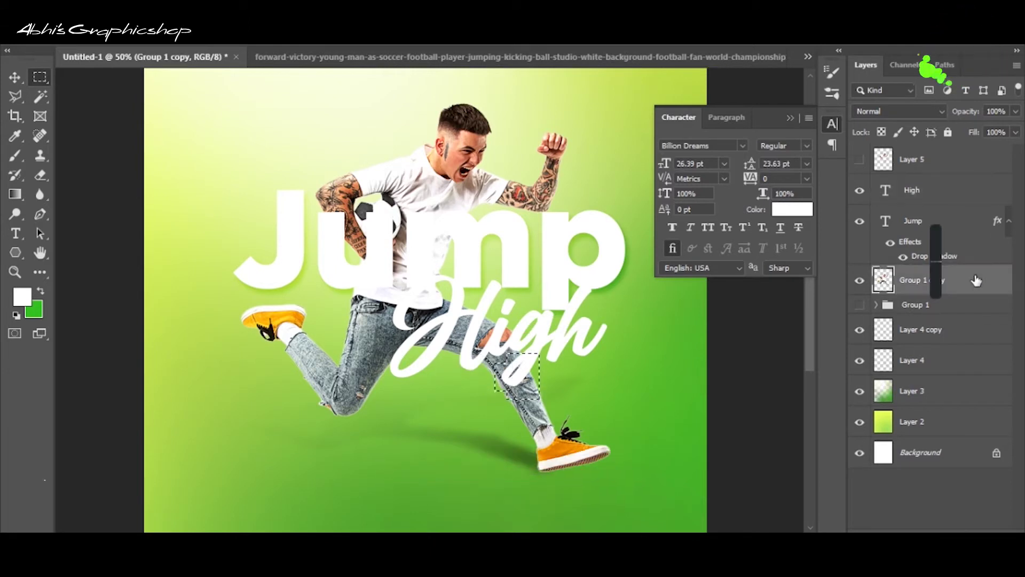
key("ctrl+shift+z")
key("v")
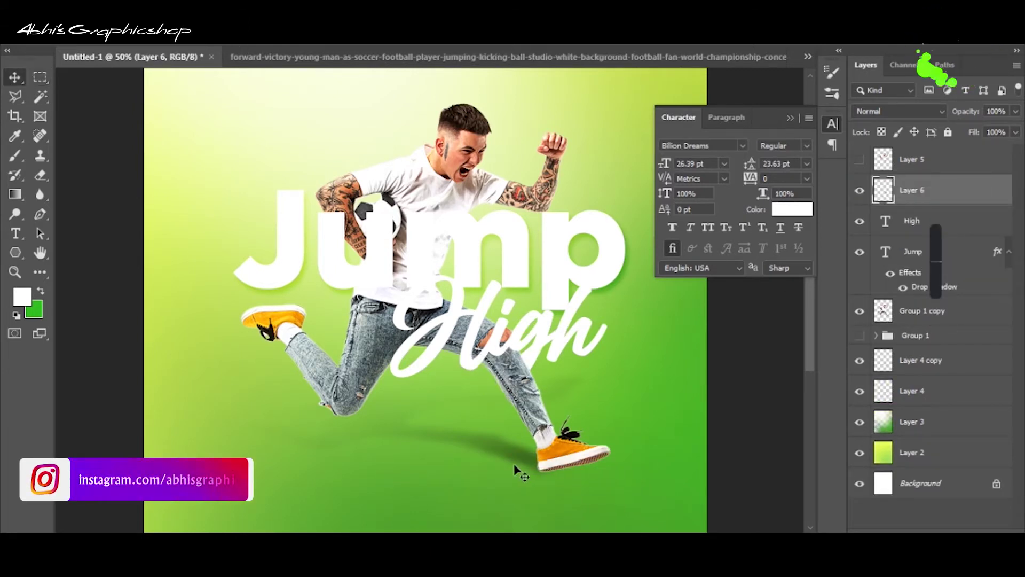
left_click(431, 195)
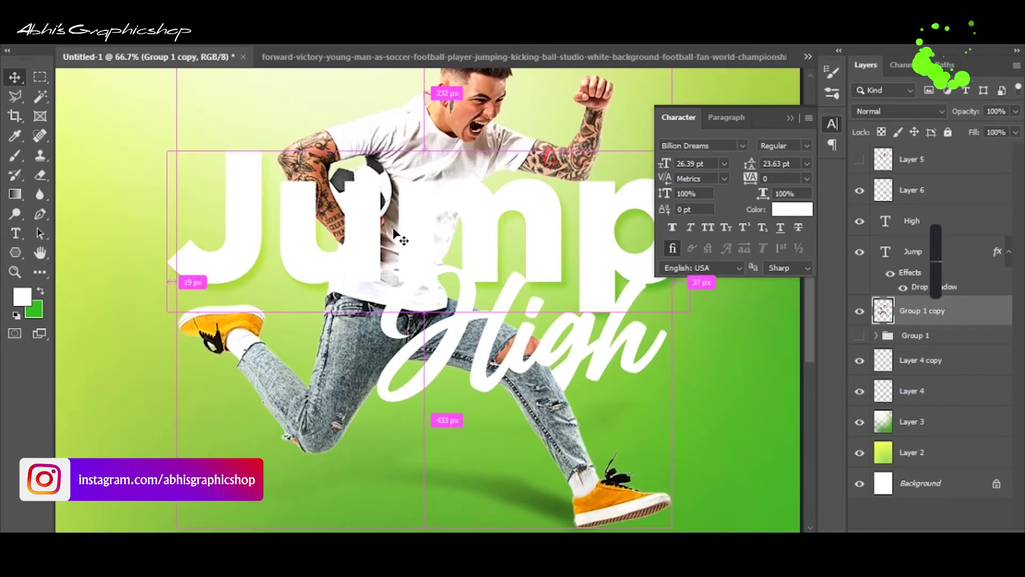
- Recolour the letter m in Jump green
double_click(433, 229)
key("x")
key("alt+BackSpace")
key("ctrl+Return")
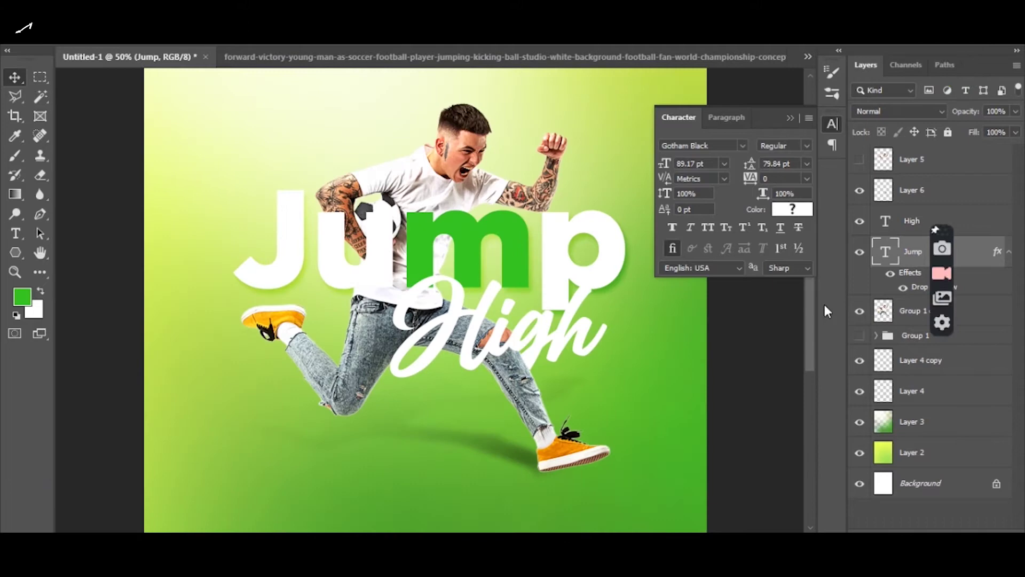
- Duplicate Jump, push the copy's drop shadow far down, and split it onto its own layer
double_click(961, 251)
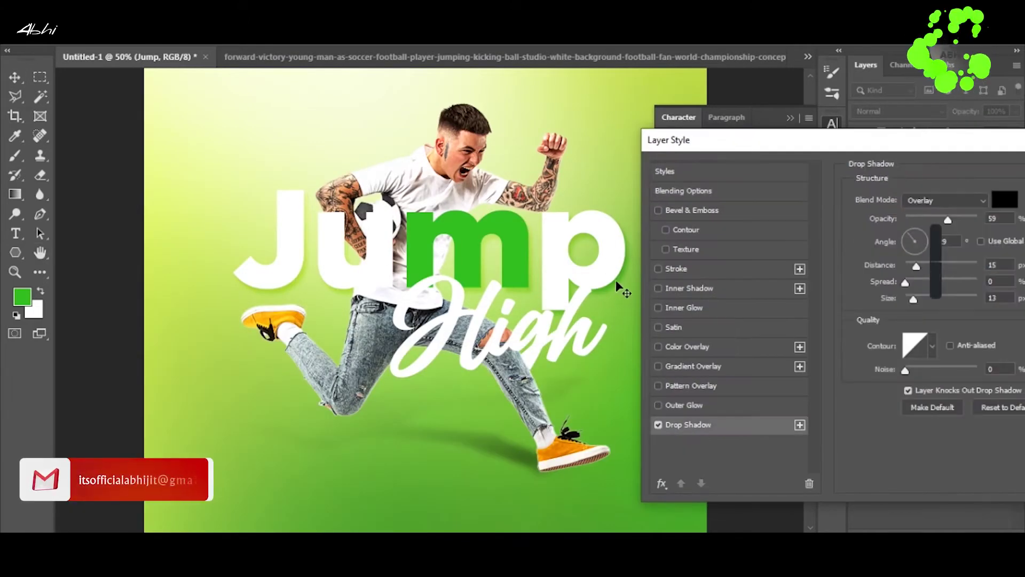
key("ctrl+j")
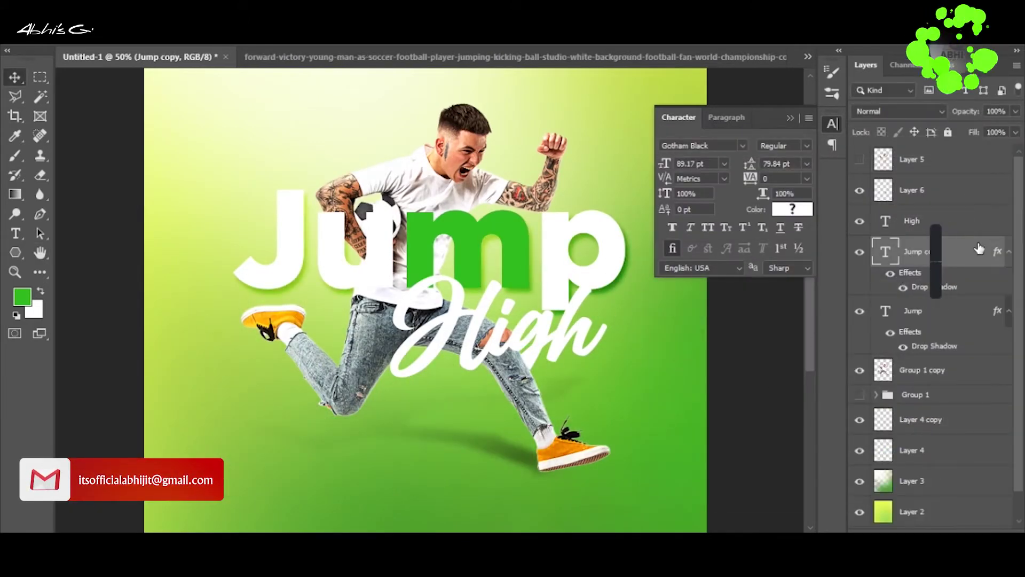
double_click(981, 249)
left_click(478, 424)
left_click_drag(299, 299, 323, 474)
key("Return")
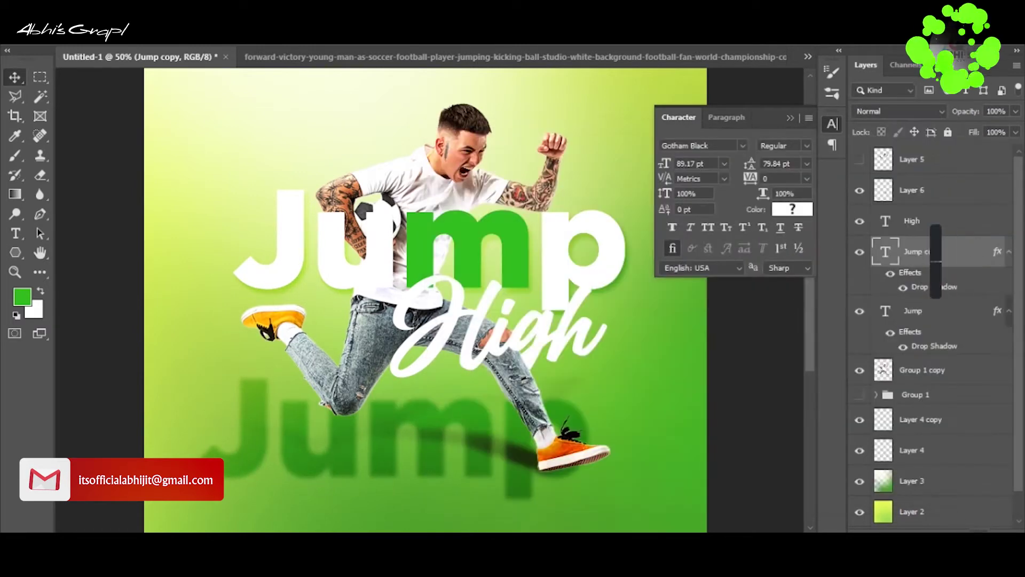
- Move the blurred Jump shadow up behind the title and stretch it wider
key("m")
left_click_drag(174, 136, 652, 356)
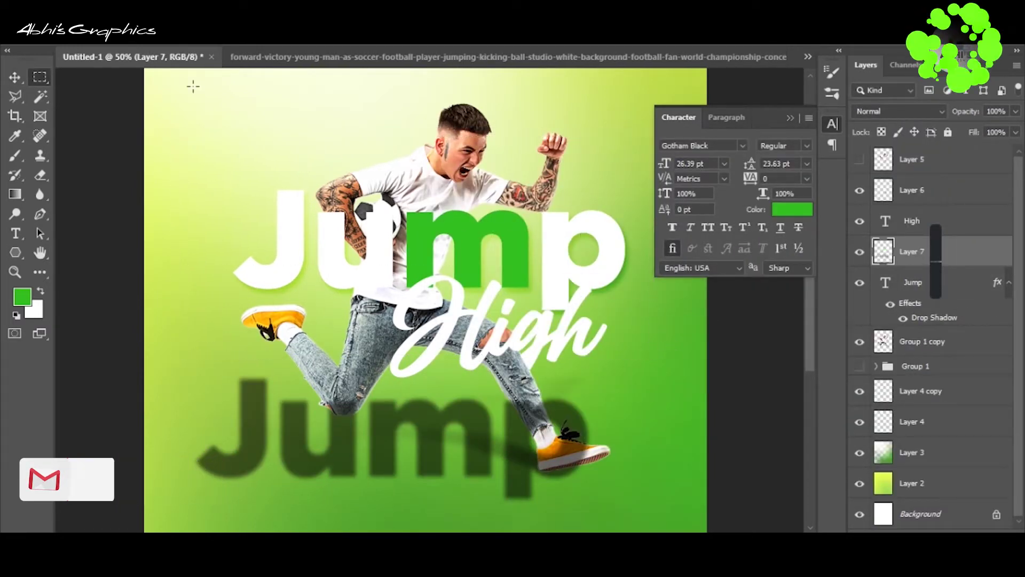
key("v")
left_click_drag(530, 455, 563, 265)
key("ctrl+t")
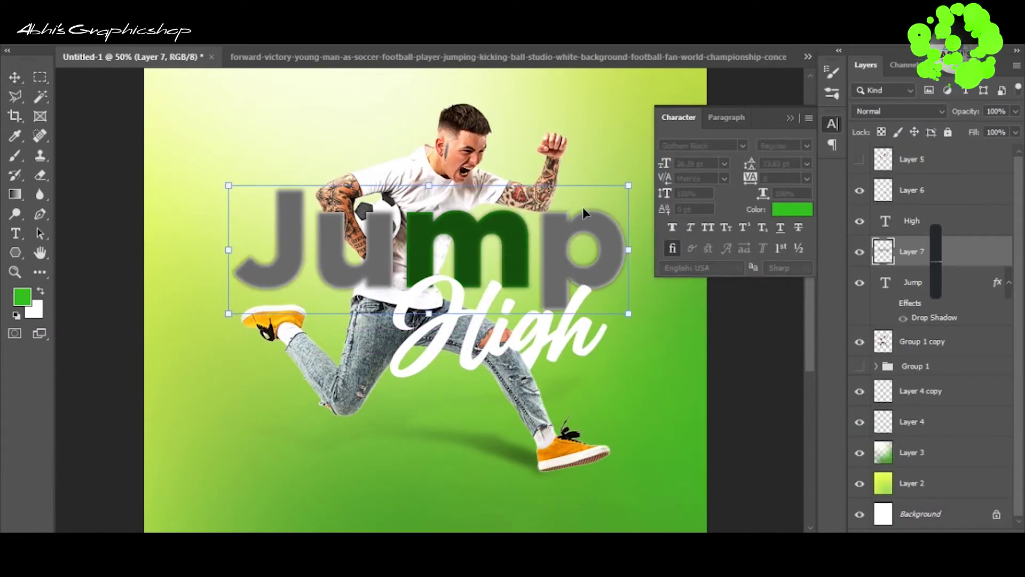
left_click_drag(629, 249, 638, 248)
left_click_drag(229, 249, 219, 249)
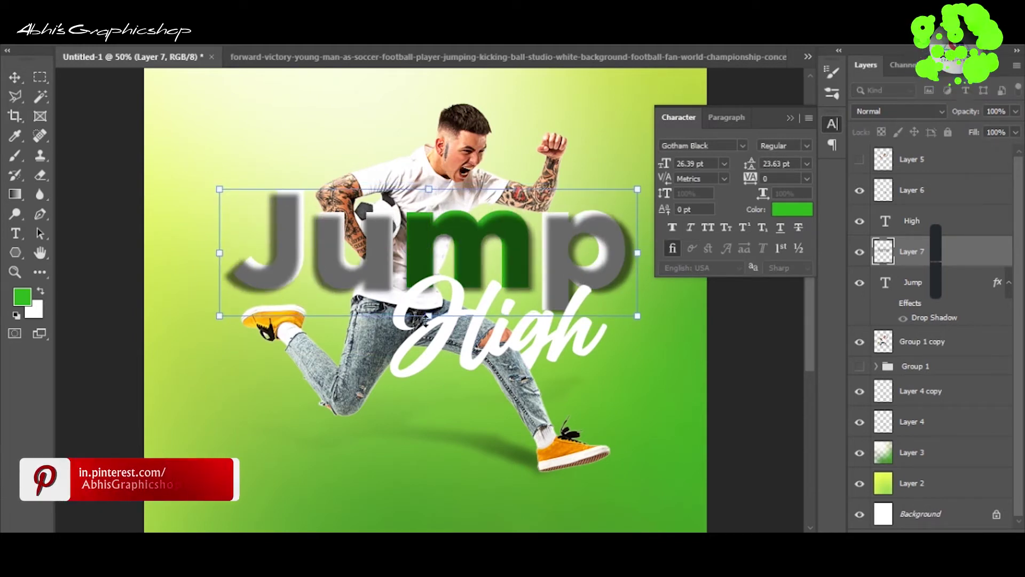
left_click_drag(432, 185, 432, 192)
key("Return")
- Place the shadow layer below Jump in Overlay mode, widen it, then duplicate Jump
left_click_drag(913, 251, 975, 329)
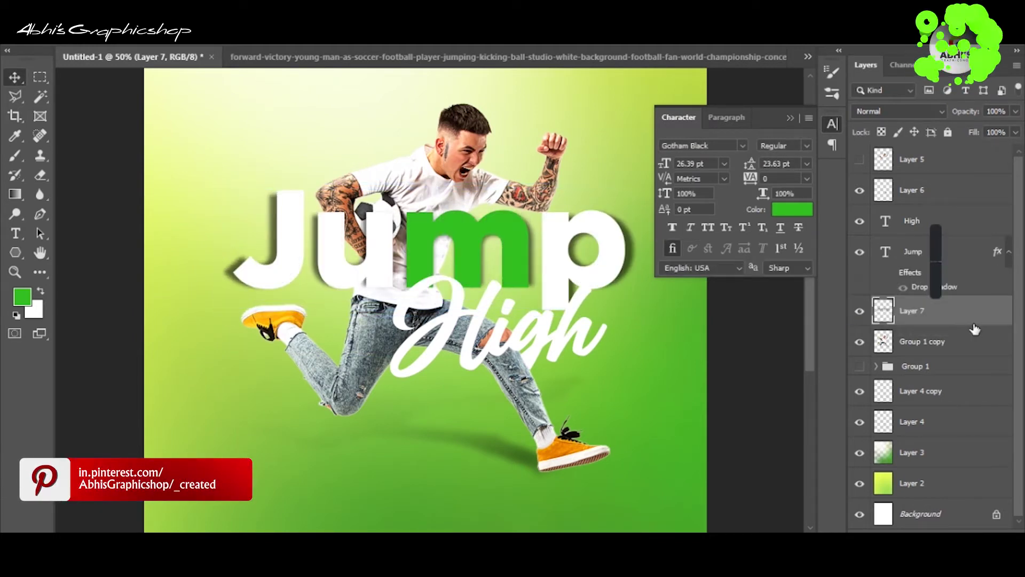
left_click(899, 111)
left_click(869, 293)
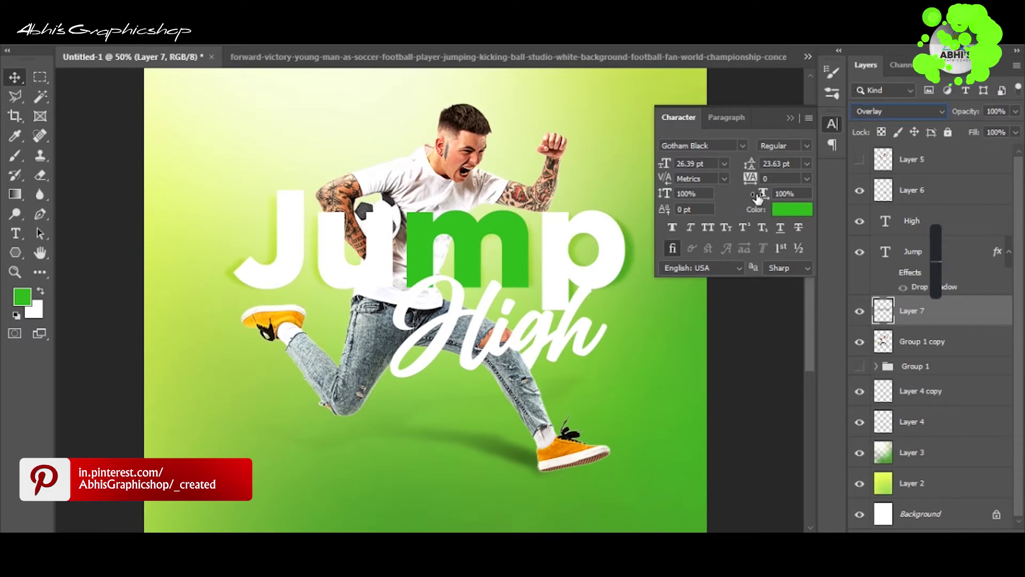
key("ctrl+t")
left_click_drag(629, 250, 637, 252)
key("Return")
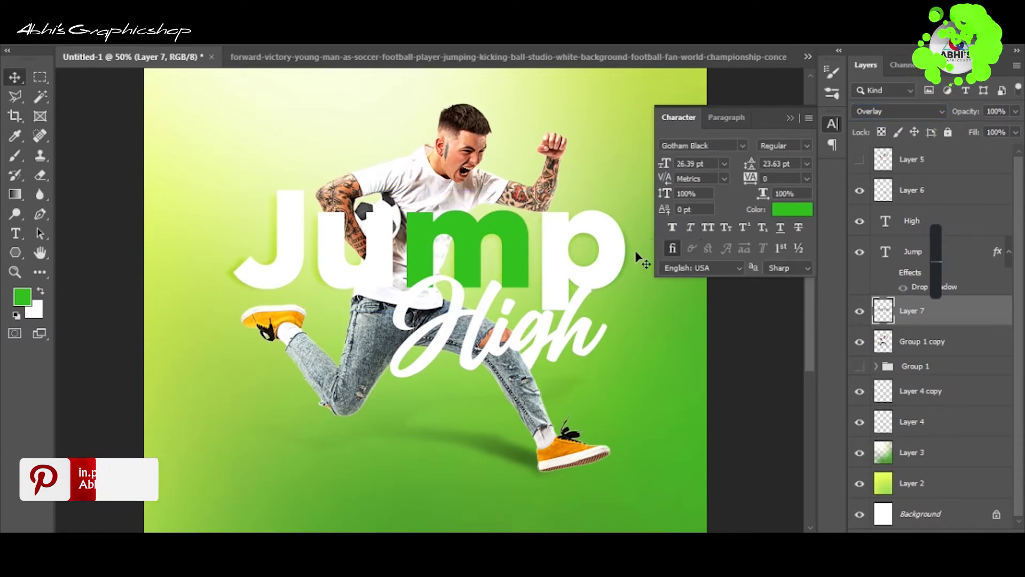
left_click(912, 250)
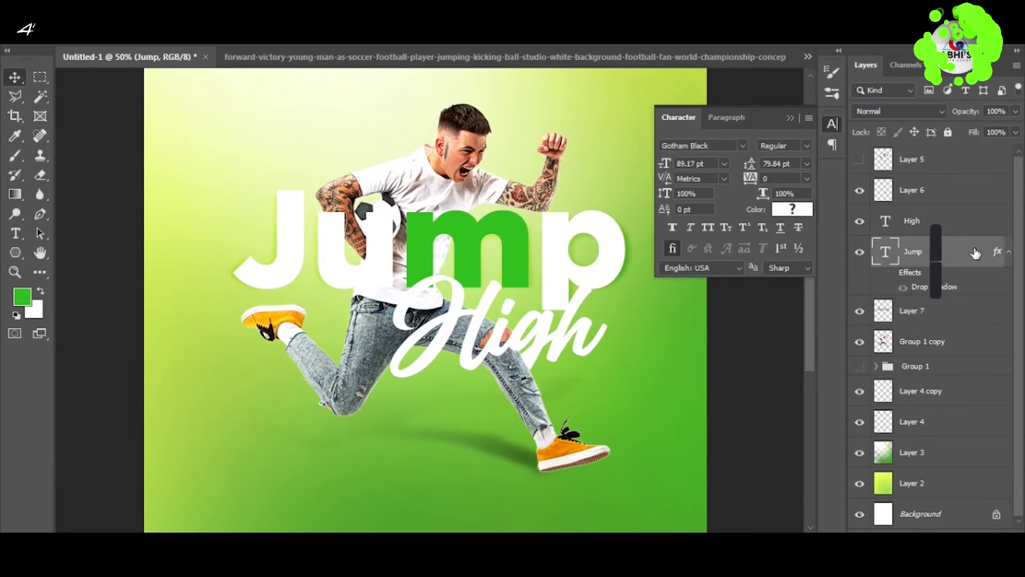
key("ctrl+j")
- Rasterize the Jump copy and copy the green m onto its own layer
key("ctrl+shift+alt+n")
key("ctrl+e")
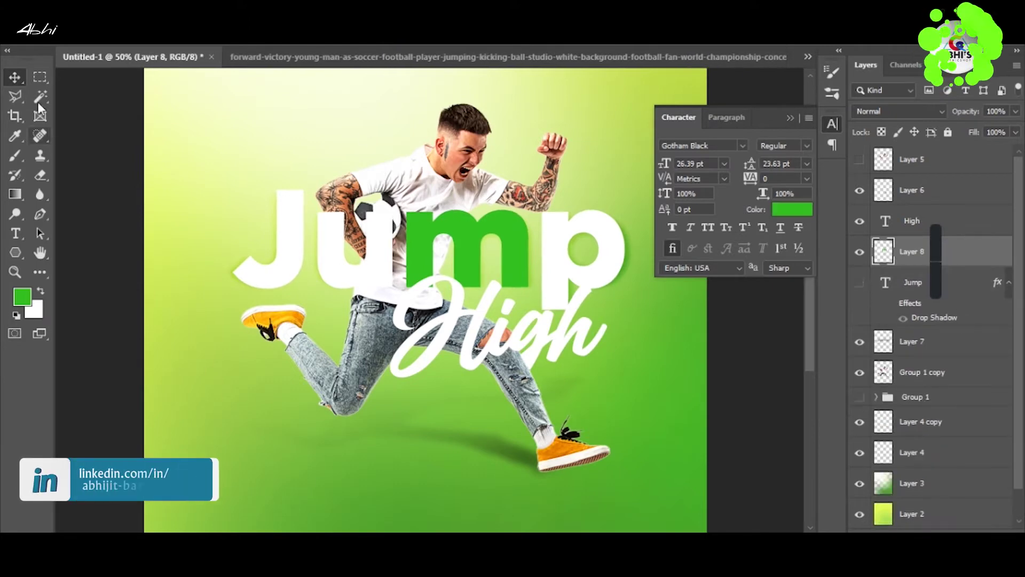
key("m")
left_click_drag(395, 181, 537, 322)
key("ctrl+j")
- Give the m layer a thin white inside stroke and an inner shadow
double_click(953, 246)
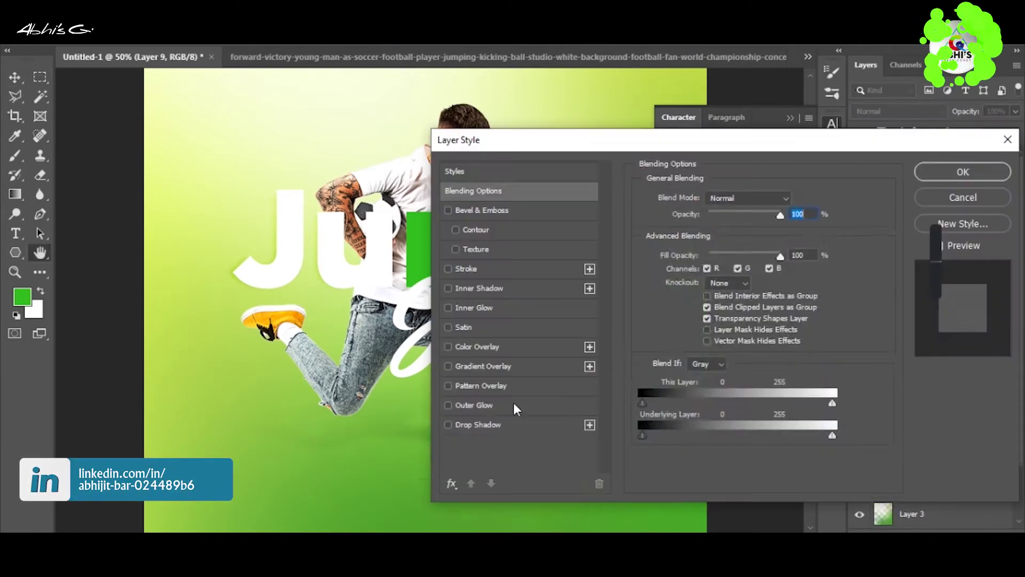
left_click(464, 423)
left_click_drag(568, 137, 828, 141)
left_click(761, 262)
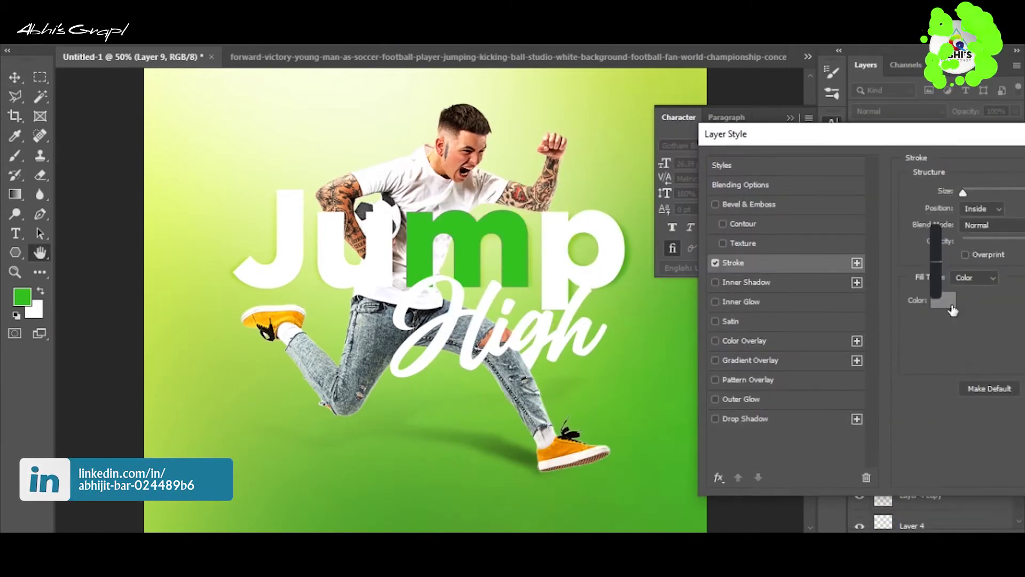
left_click(943, 300)
left_click(970, 167)
left_click(982, 208)
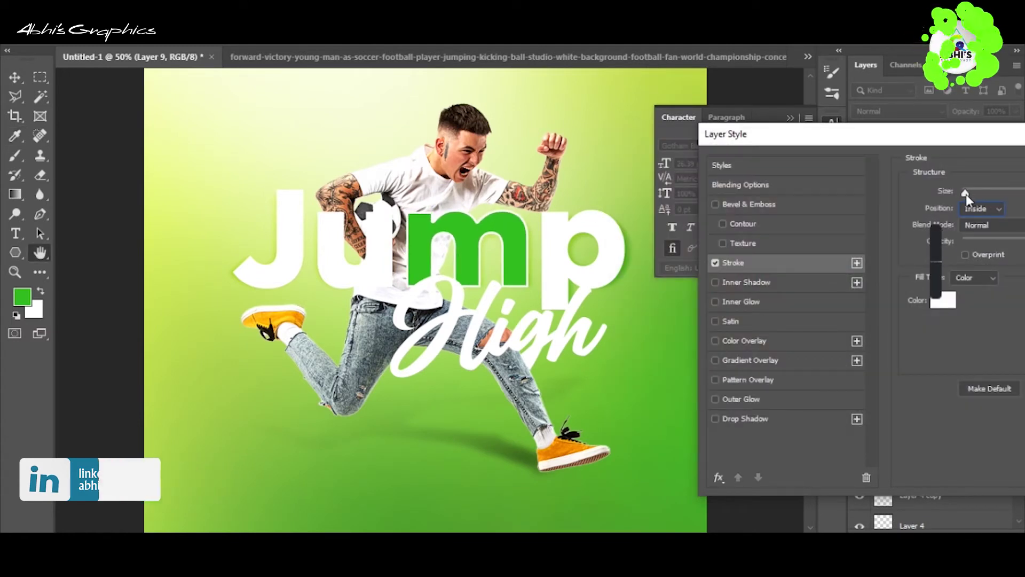
left_click_drag(964, 193, 970, 194)
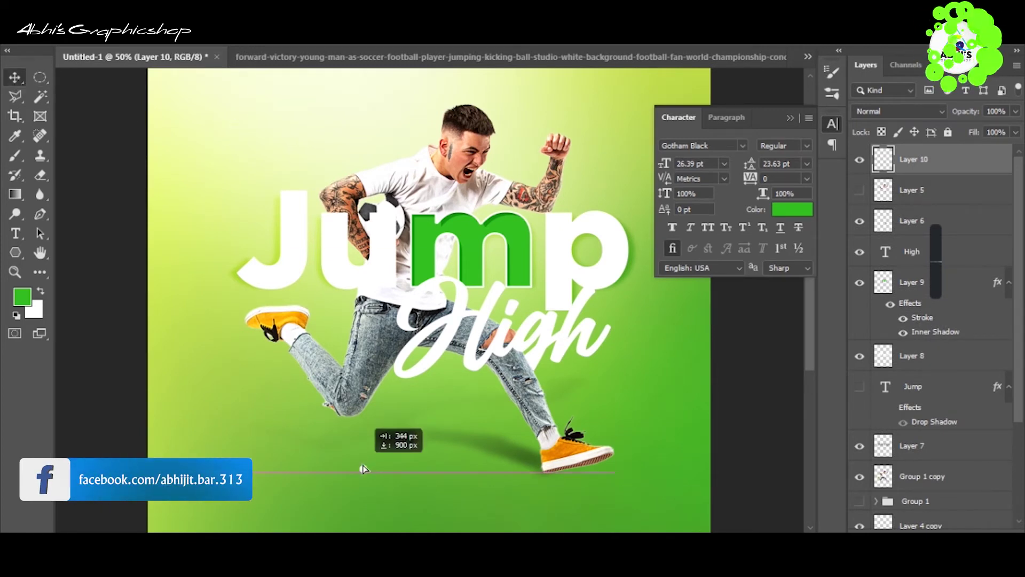
- Duplicate the white dot into a row of five, merge them, and shift the row up-right
mouse_move(298, 380)
left_mouse_down()
mouse_move(301, 399)
mouse_move(240, 379)
left_mouse_up()
left_click(971, 282, "shift")
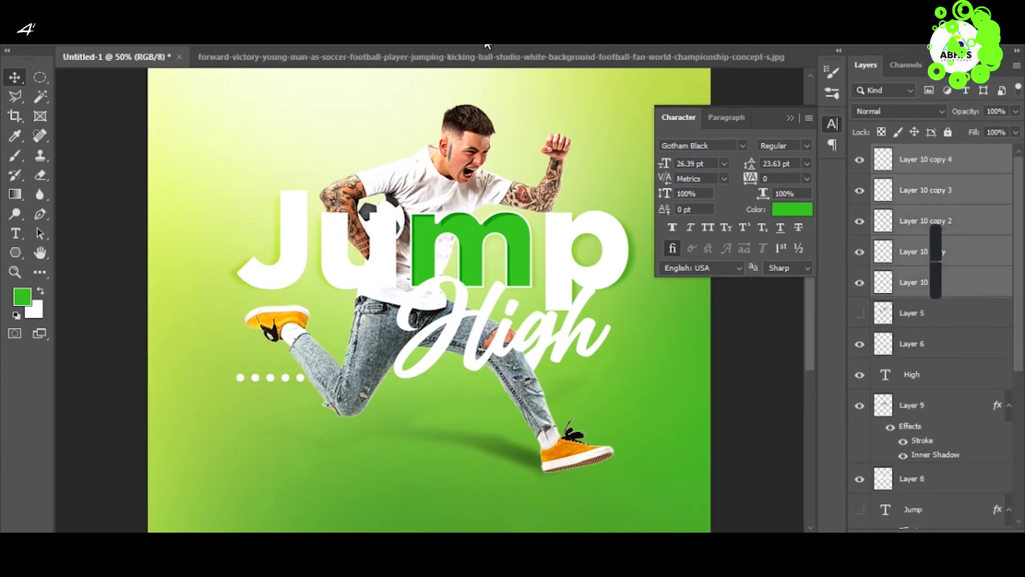
key("ctrl+e")
key("t")
key("v")
left_click_drag(270, 379, 294, 373)
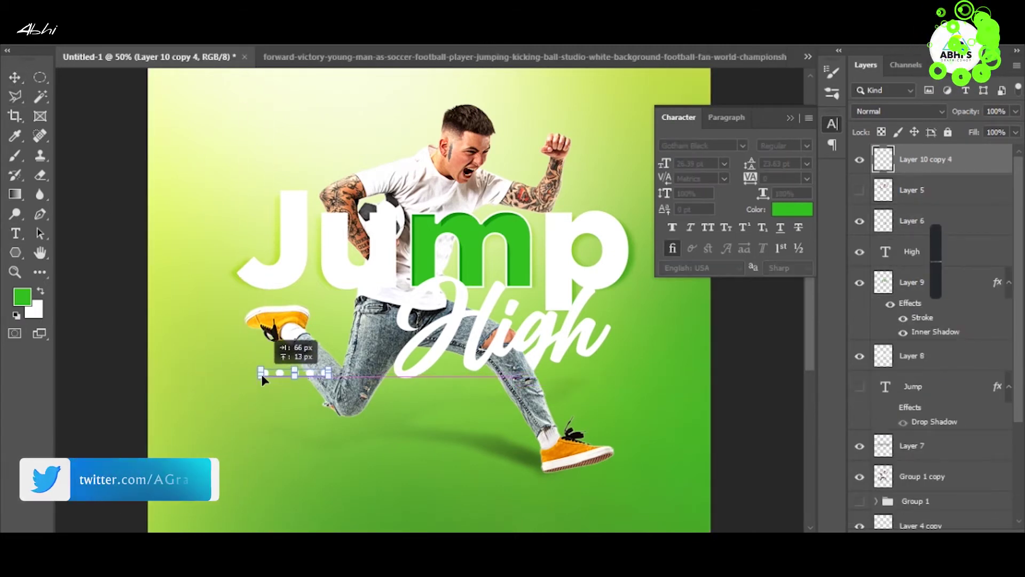
- Copy the dot row to start a dot grid and select the row copies
key("ctrl+t")
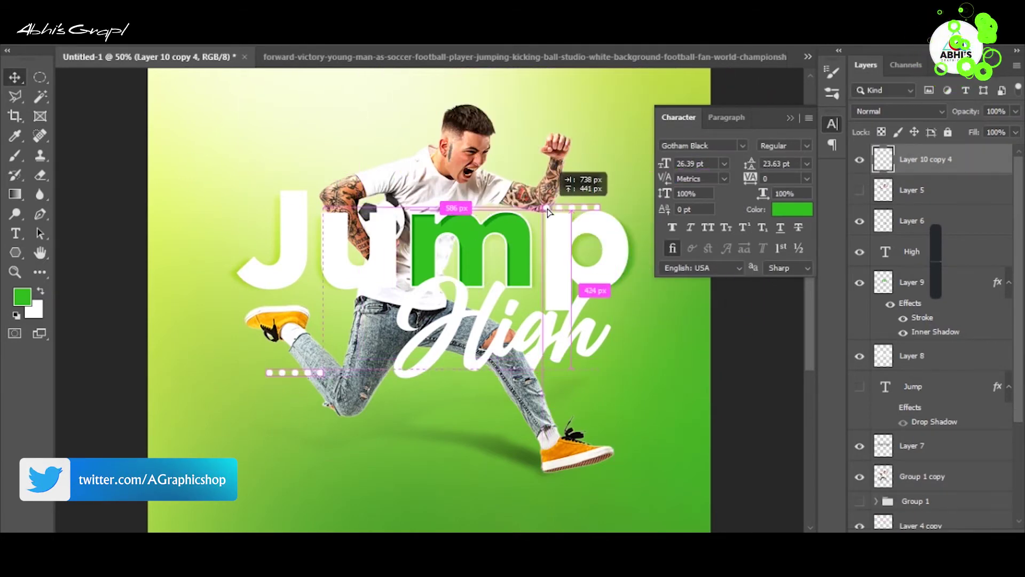
mouse_move(550, 212)
left_mouse_down()
mouse_move(286, 385)
mouse_move(307, 388)
mouse_move(334, 295)
left_mouse_up()
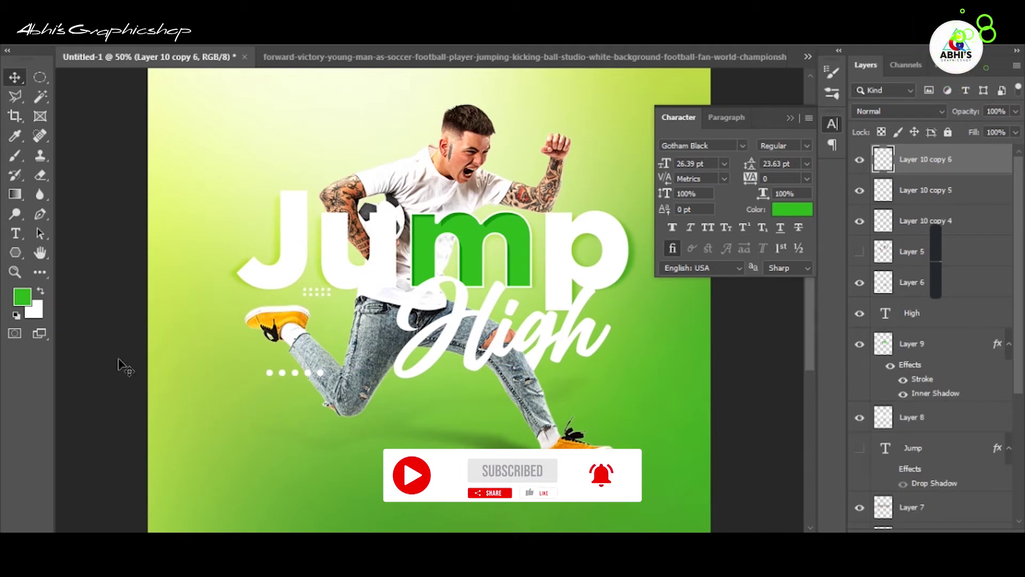
left_click(960, 195, "shift")
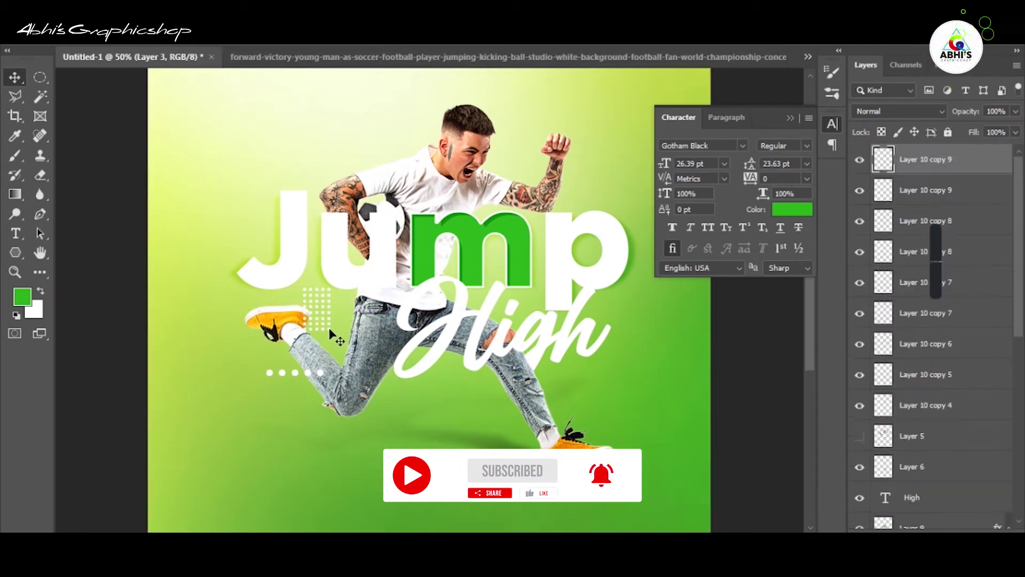
- Merge the dot rows into one grid, rotate it 90° and stand it beside the p
left_click_drag(318, 313, 630, 207)
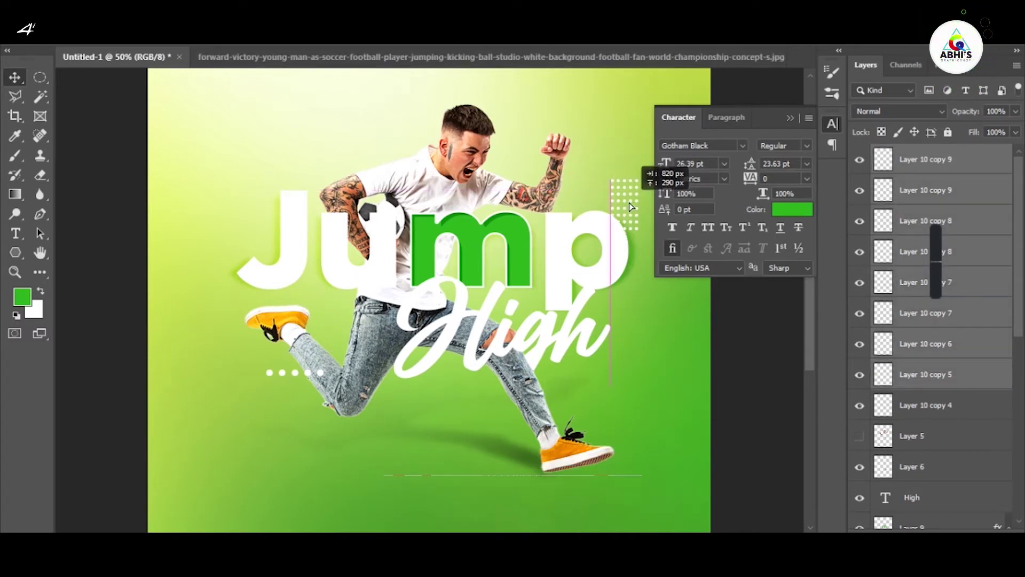
key("ctrl+e")
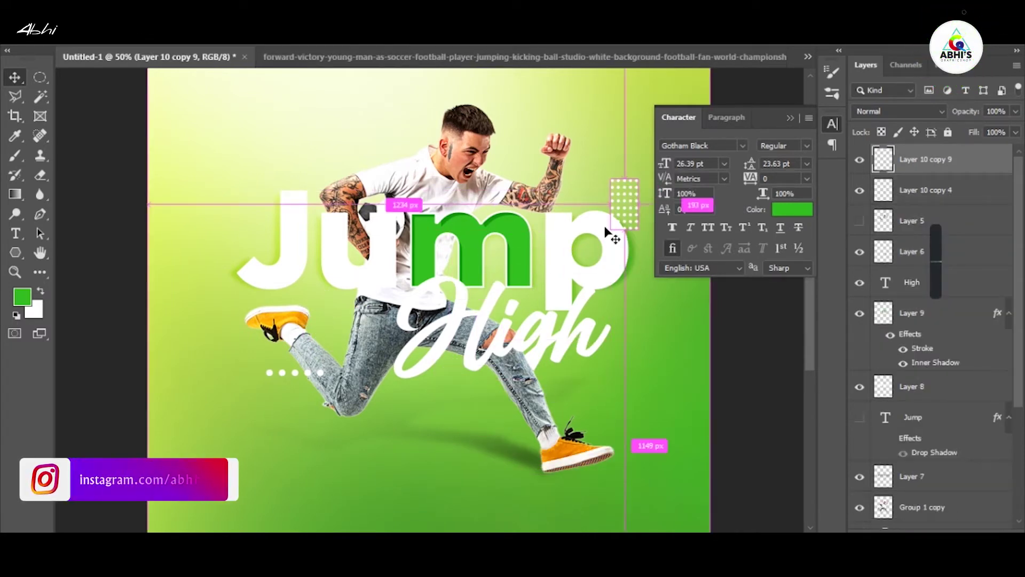
right_click(484, 355)
left_click(524, 319)
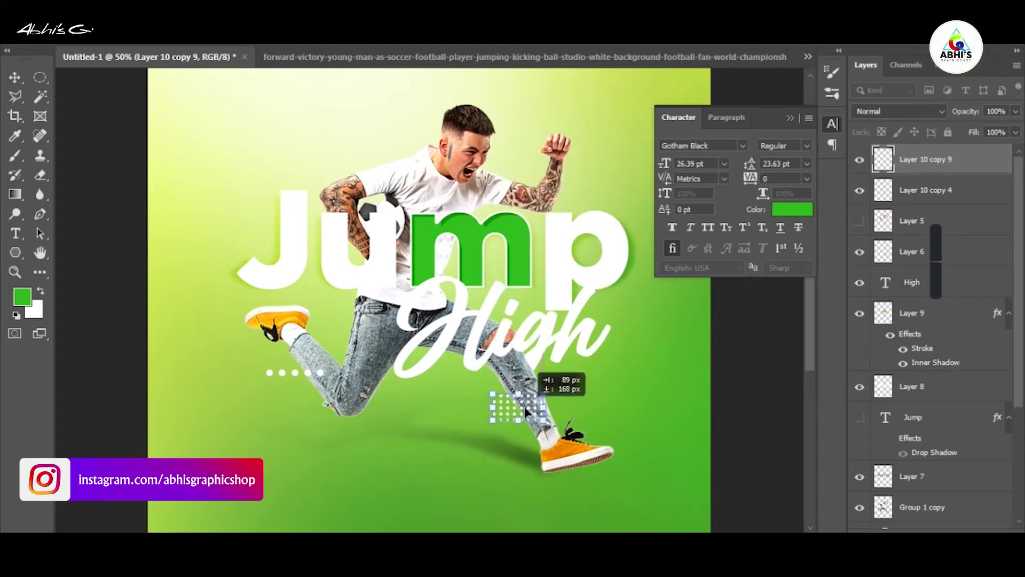
left_click_drag(524, 406, 508, 230)
key("v")
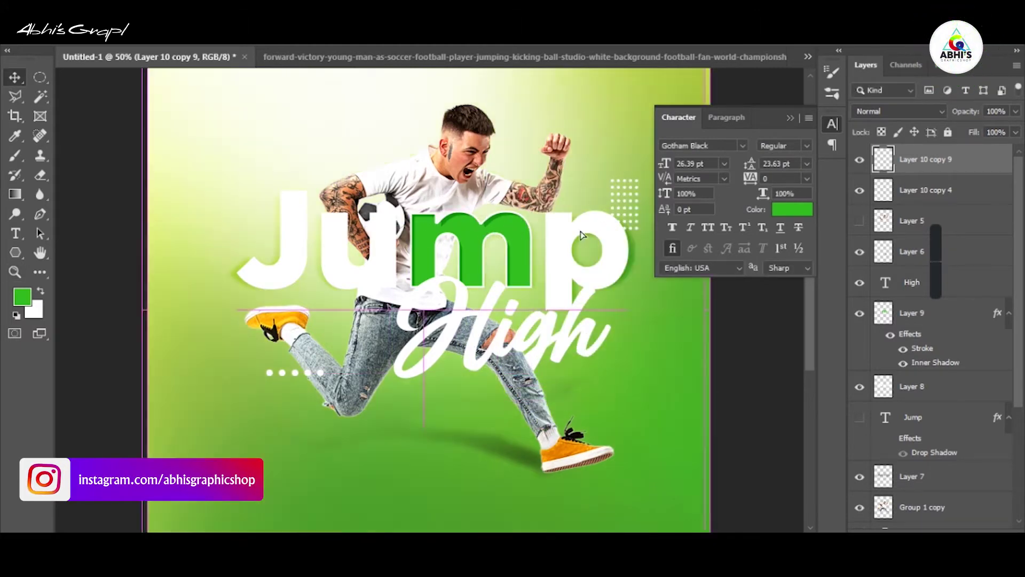
- Duplicate the dot grid, rotate the copy a quarter turn and place it near the left shoe
key("ctrl+j")
right_click(635, 185)
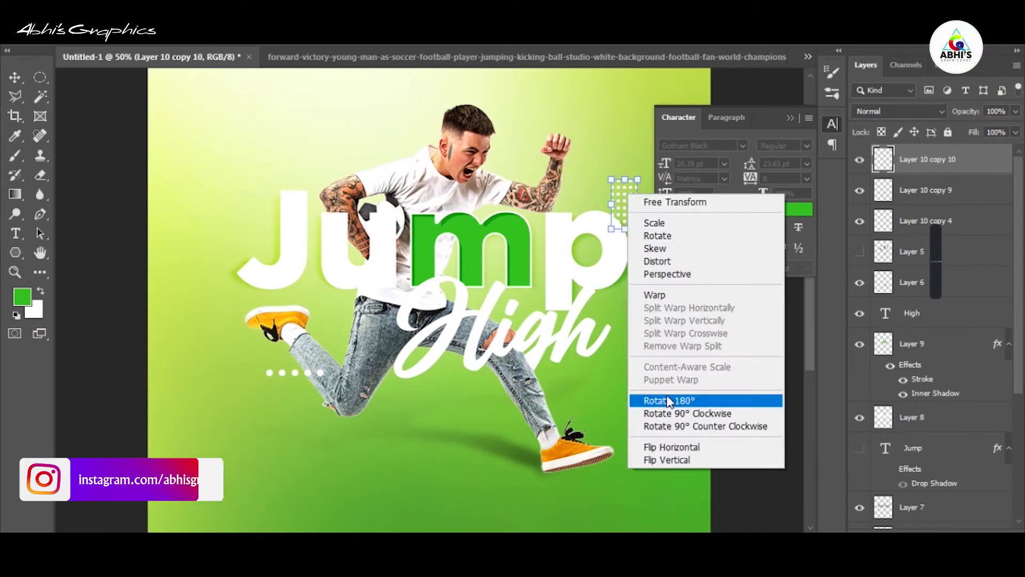
left_click(686, 437)
left_click_drag(624, 206, 338, 322)
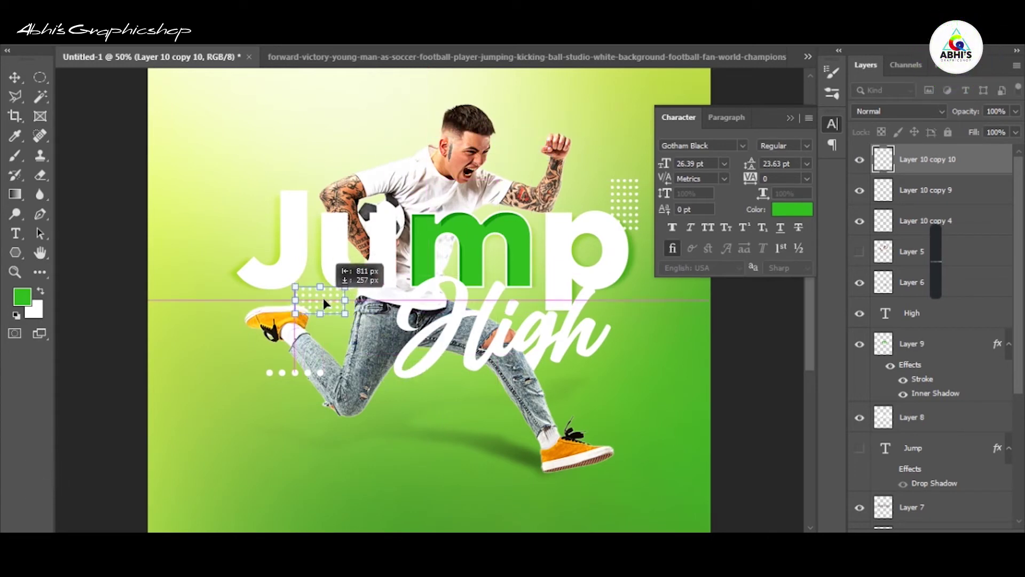
- Move both dot grids below the player group in Overlay mode and nudge the lower one
left_click(923, 190, "shift")
left_click_drag(924, 190, 955, 403)
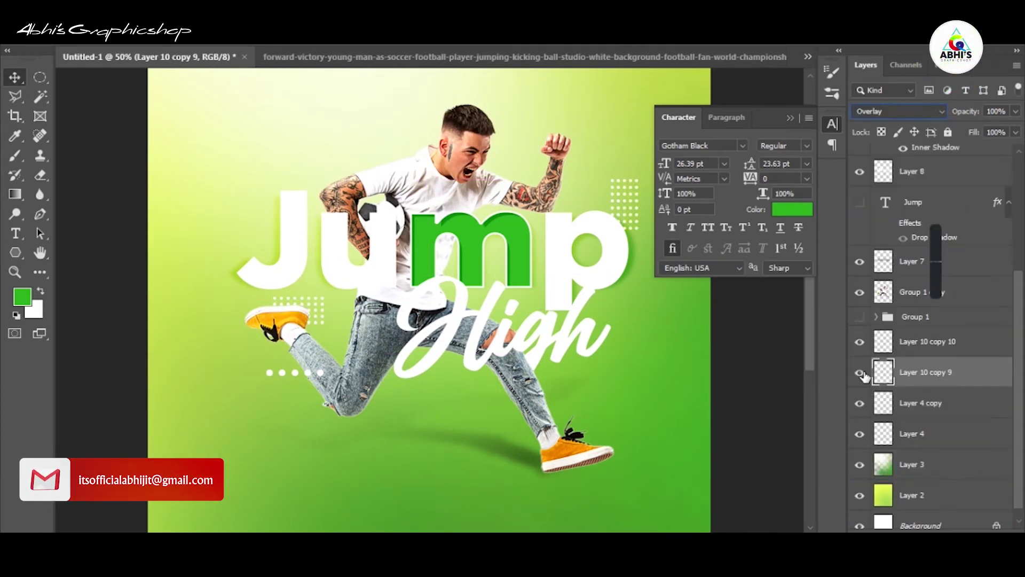
left_click(928, 342)
left_click(645, 229)
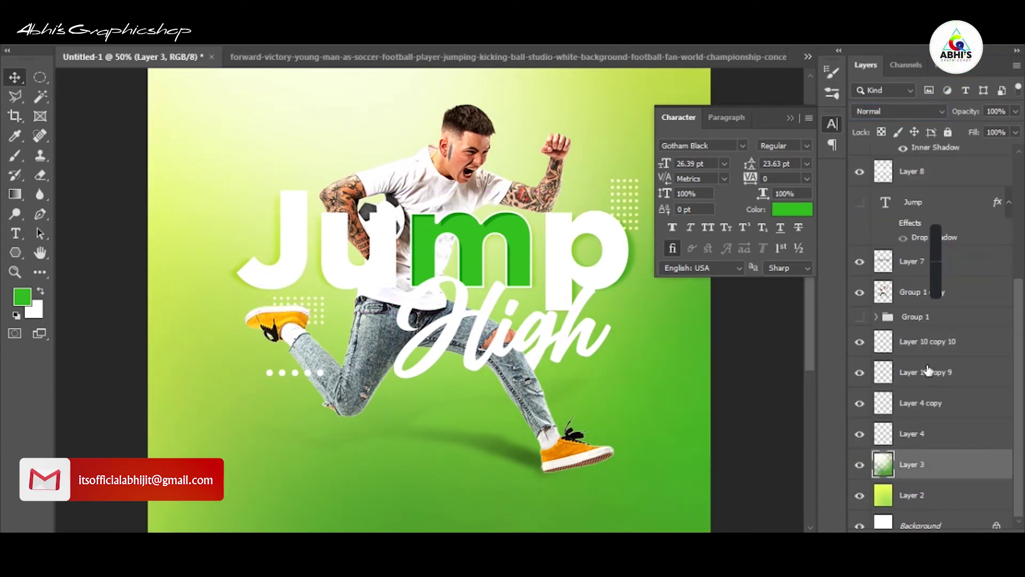
left_click(927, 328)
mouse_move(299, 315)
left_mouse_down()
mouse_move(266, 311)
mouse_move(265, 327)
left_mouse_up()
scroll(454, 283, "up", 2)
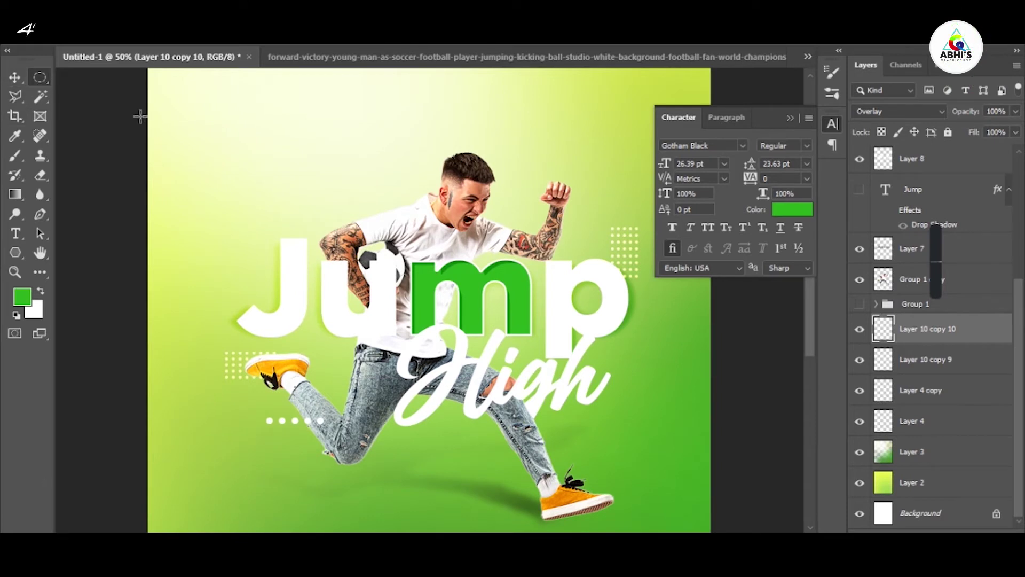
- Browse the Line and Custom Shape tools and the custom shape presets
right_click(25, 255)
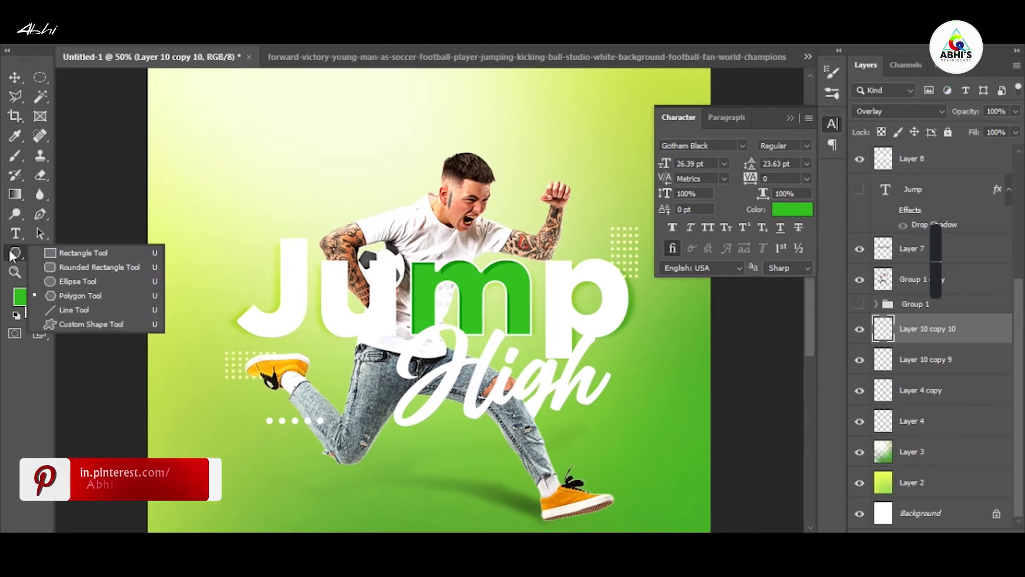
left_click(80, 303)
right_click(16, 252)
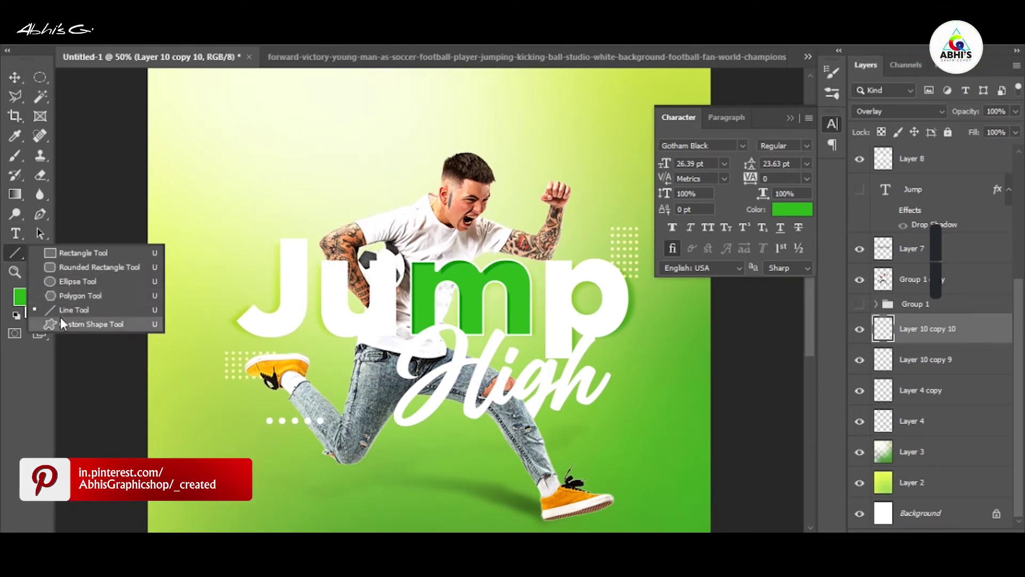
left_click(80, 324)
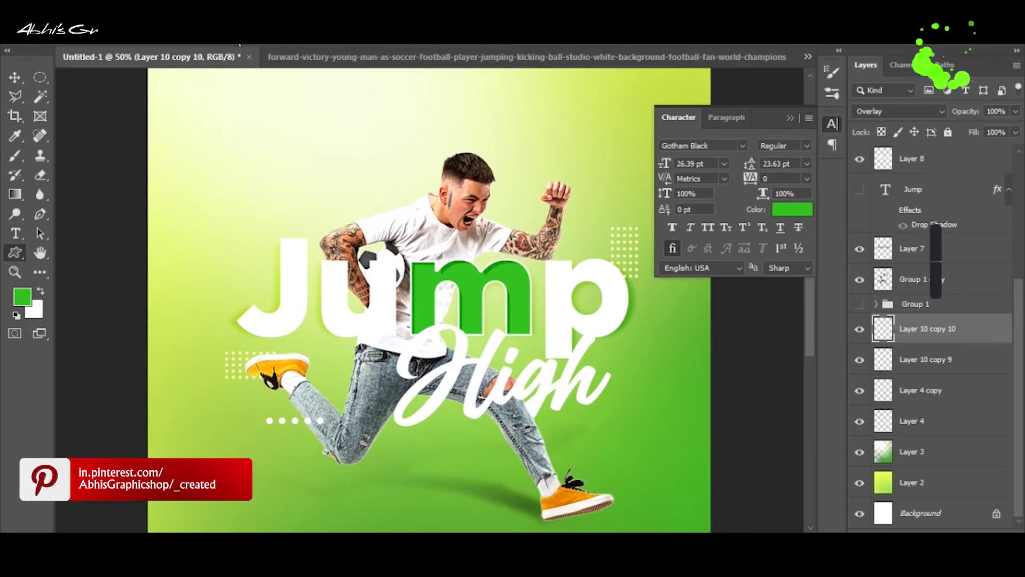
left_click(670, 50)
scroll(598, 203, "down", 1)
- Pick the Elliptical Marquee tool, select the green gradient layer, and add an empty layer
key("v")
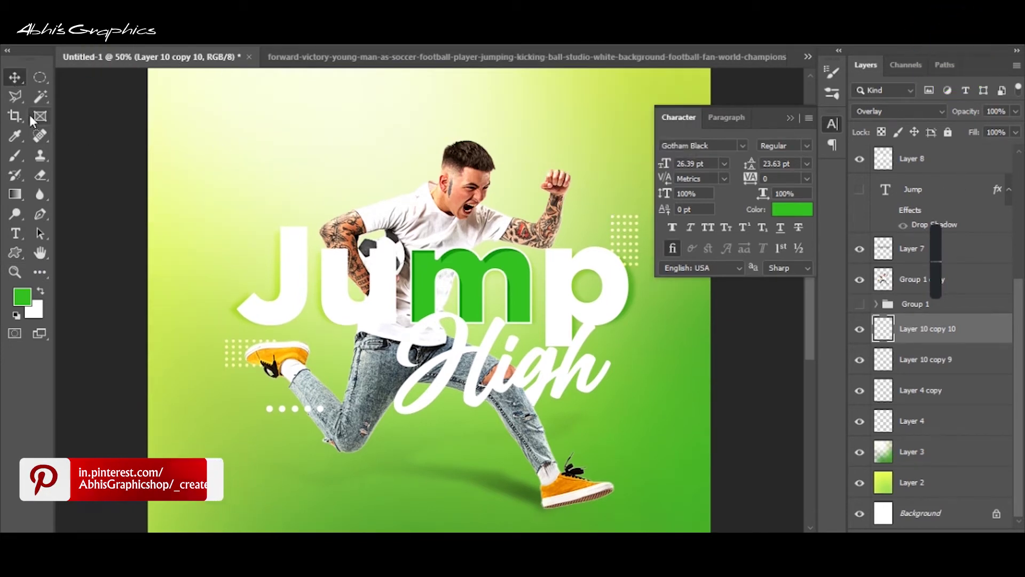
left_click(41, 79)
left_click(918, 451)
scroll(980, 177, "up", 3)
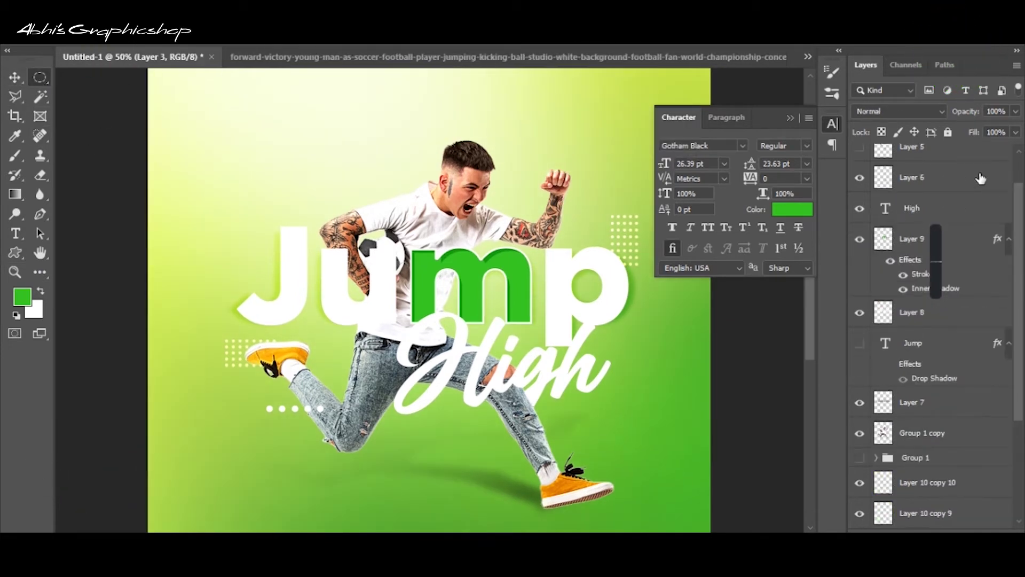
scroll(980, 178, "up", 2)
left_click(918, 159)
- On a new layer, draw a small ellipse and stroke its outline in green
key("ctrl+shift+alt+n")
left_click_drag(251, 177, 267, 200)
key("ctrl+plus")
key("ctrl+plus")
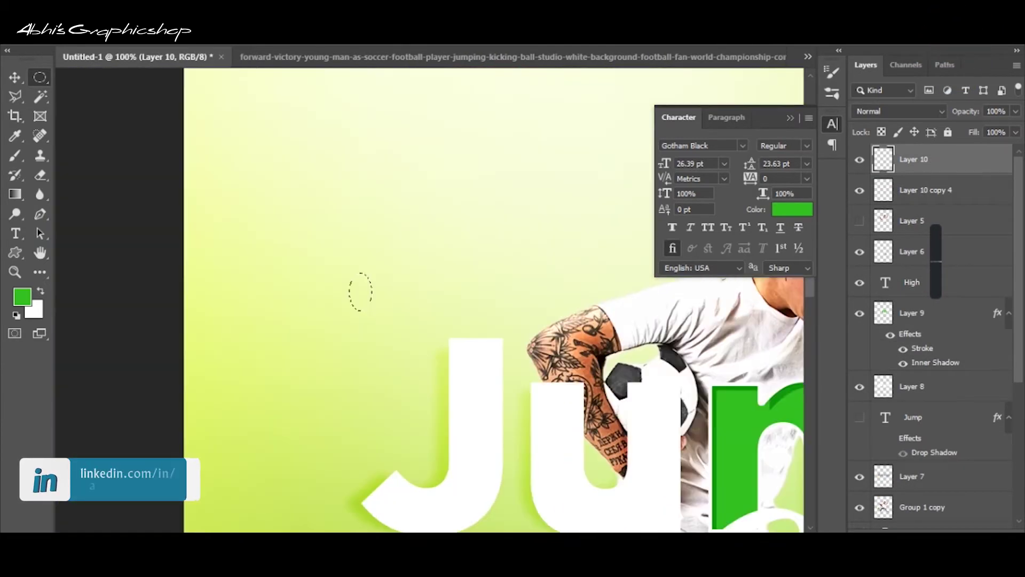
left_click(80, 38)
left_click(91, 255)
left_click(606, 121)
- Delete the ellipse's bottom half and copy the arc to the right to extend the wave
right_click(40, 78)
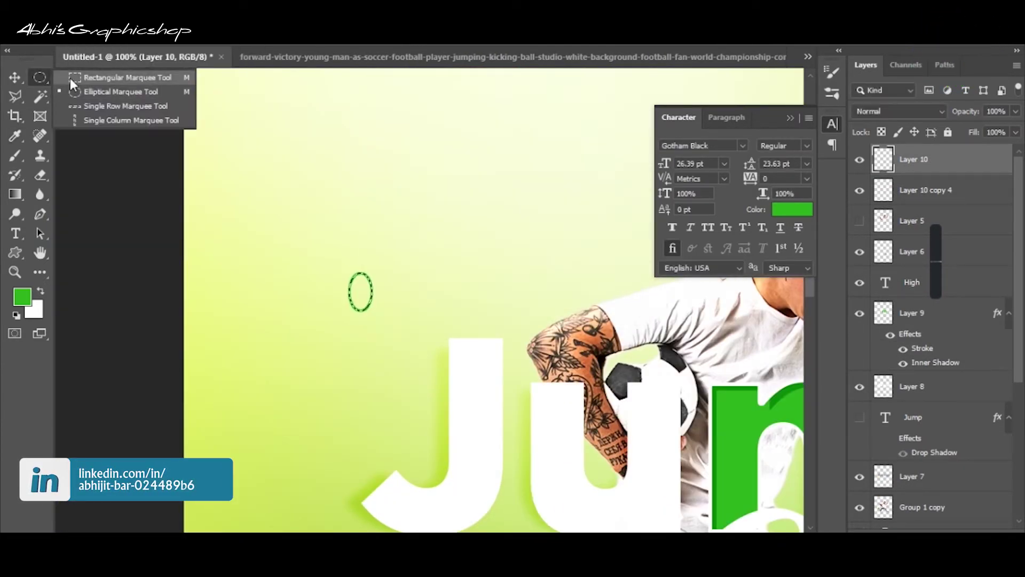
left_click(72, 80)
left_click_drag(314, 287, 405, 324)
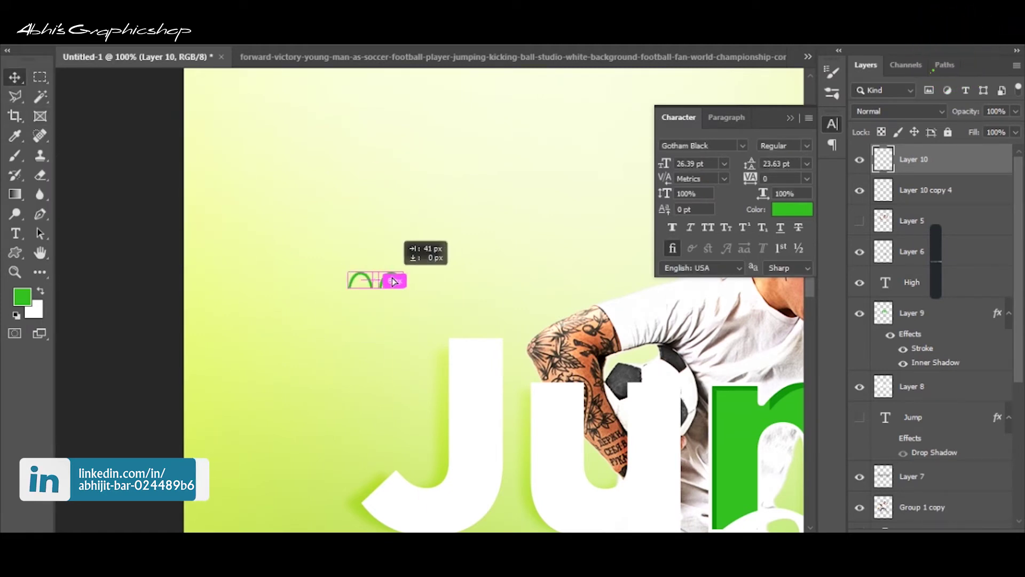
left_click_drag(392, 282, 396, 277)
key("ctrl+t")
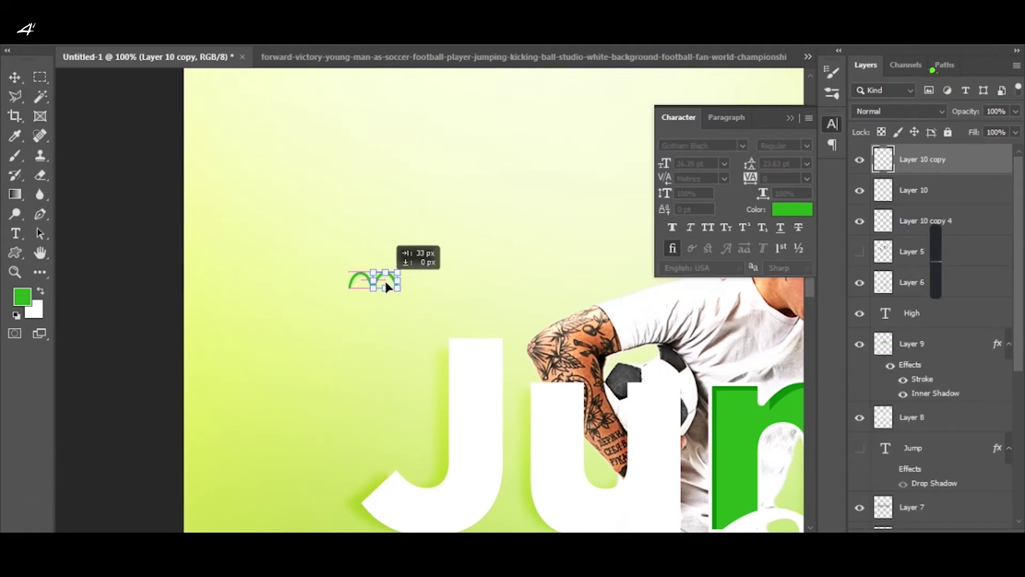
key("Return")
left_click_drag(388, 288, 385, 288)
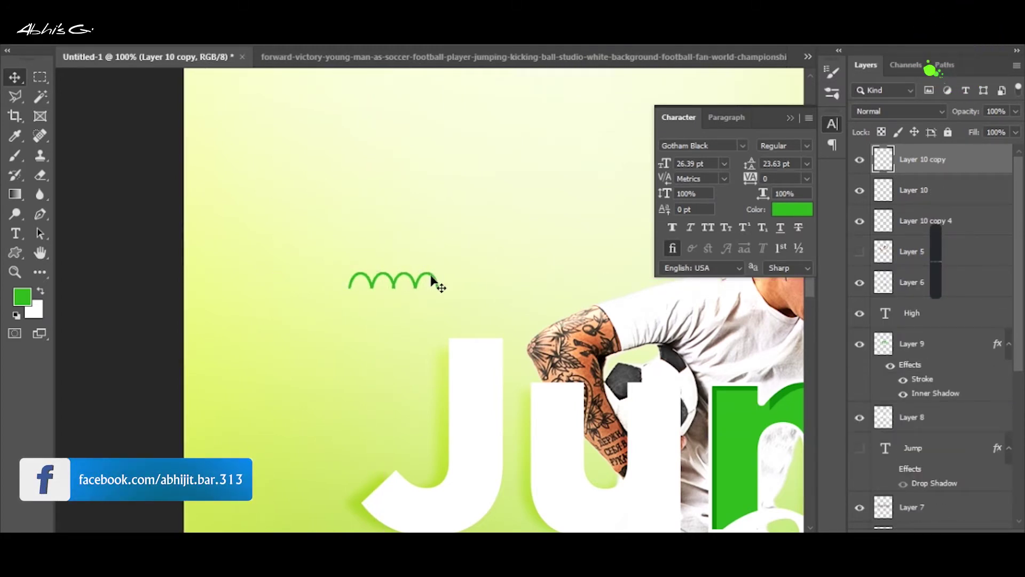
key("Delete")
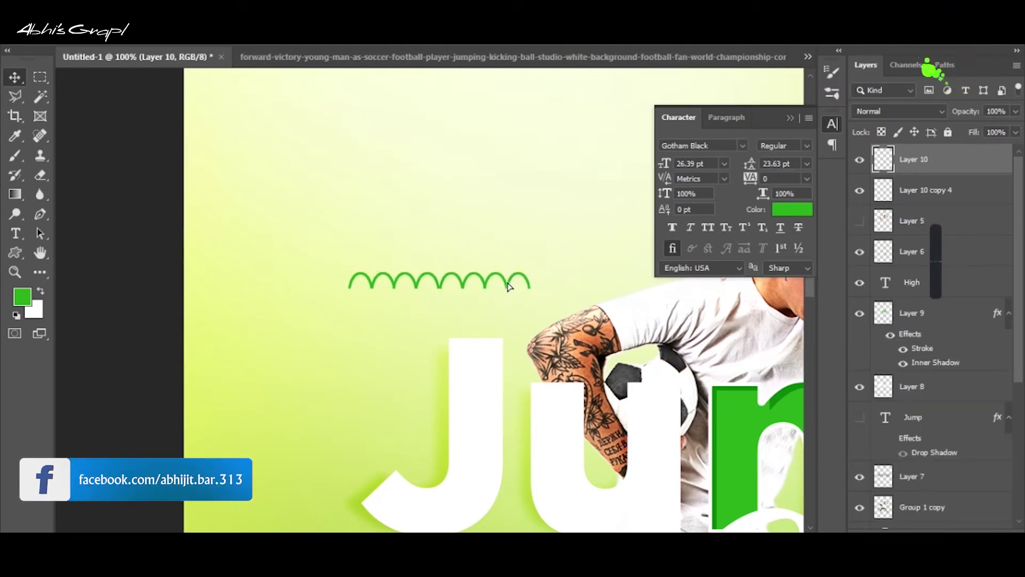
- Duplicate the wave of arcs, then remove the extra copy
key("ctrl+j")
key("ctrl+w")
left_click(570, 220)
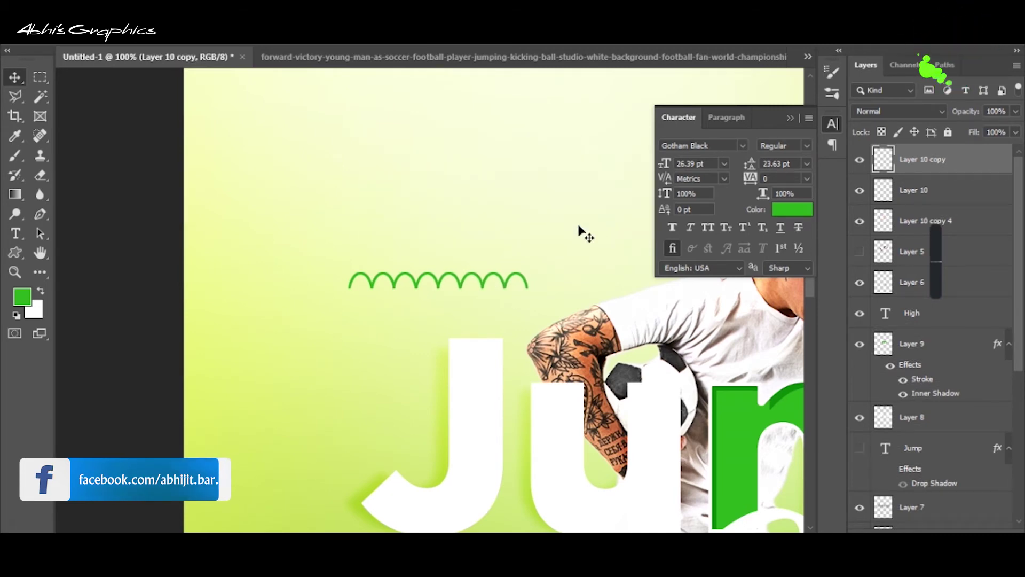
key("Delete")
key("ctrl+minus")
key("ctrl+minus")
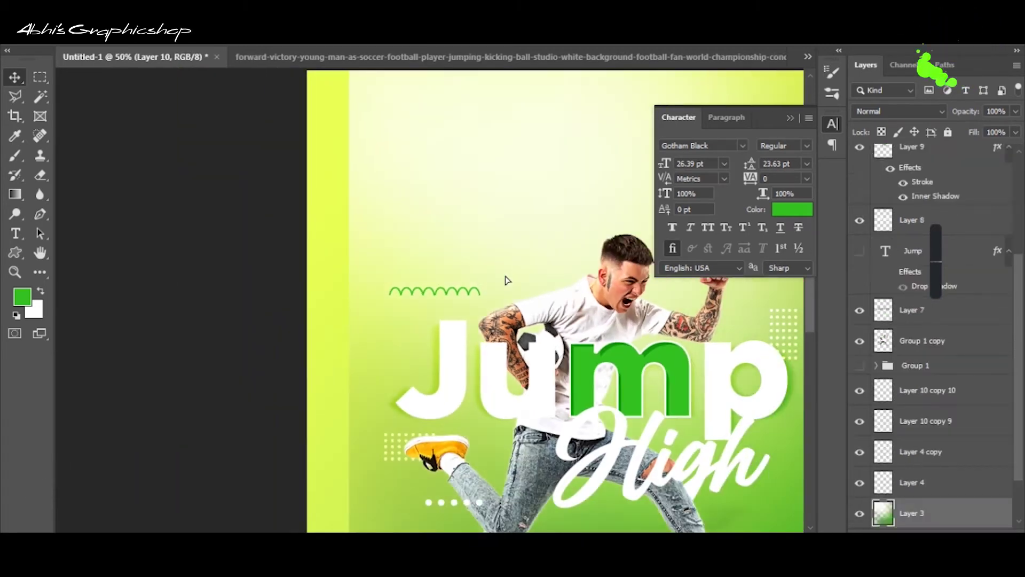
- Move the wave up-right, delete its duplicate, and squash it flatter and wider
mouse_move(452, 292)
left_mouse_down()
mouse_move(527, 259)
mouse_move(547, 234)
left_mouse_up()
key("ctrl+plus")
key("ctrl+plus")
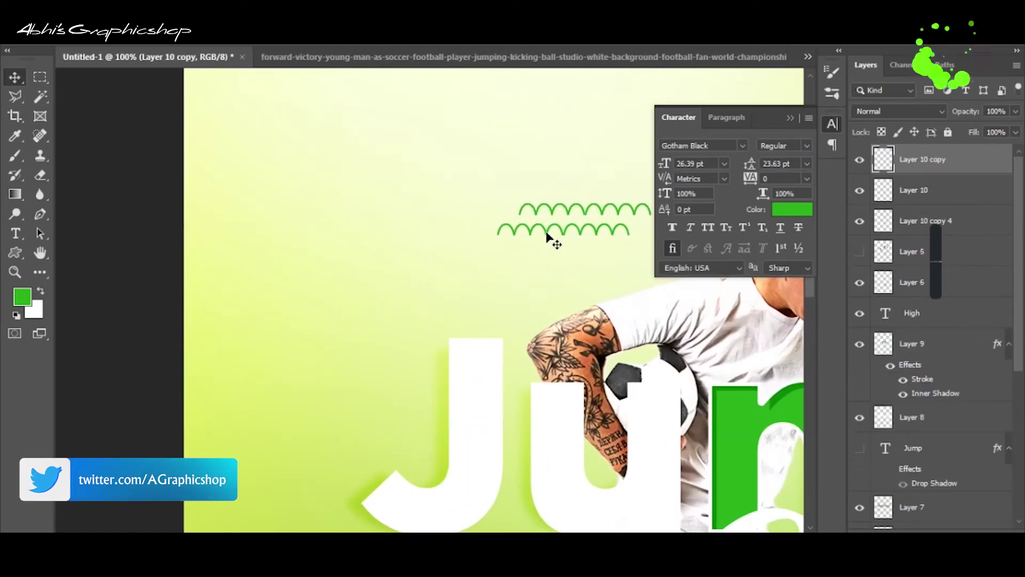
key("Delete")
key("ctrl+plus")
key("ctrl+t")
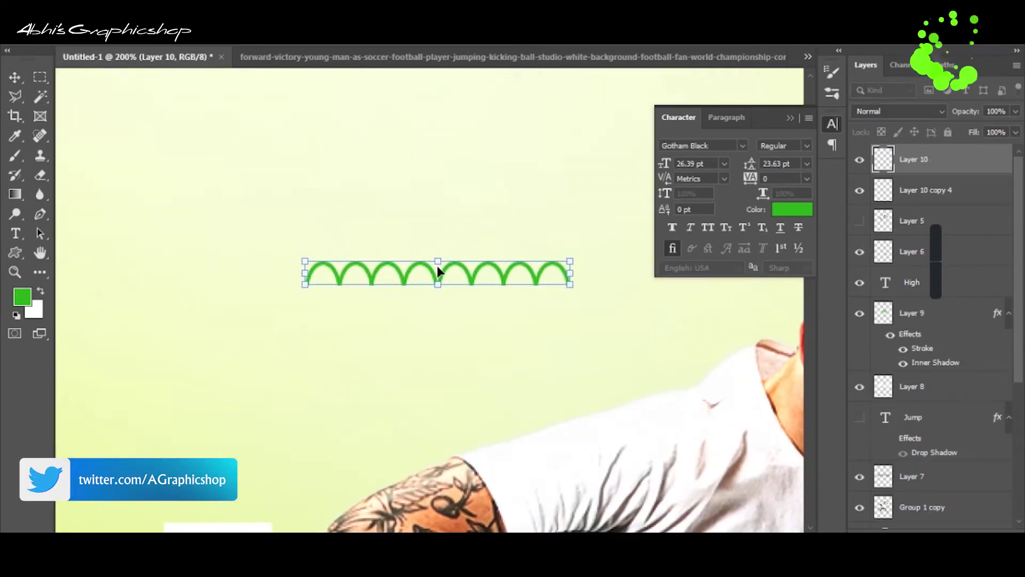
left_click_drag(437, 285, 435, 280)
key("Return")
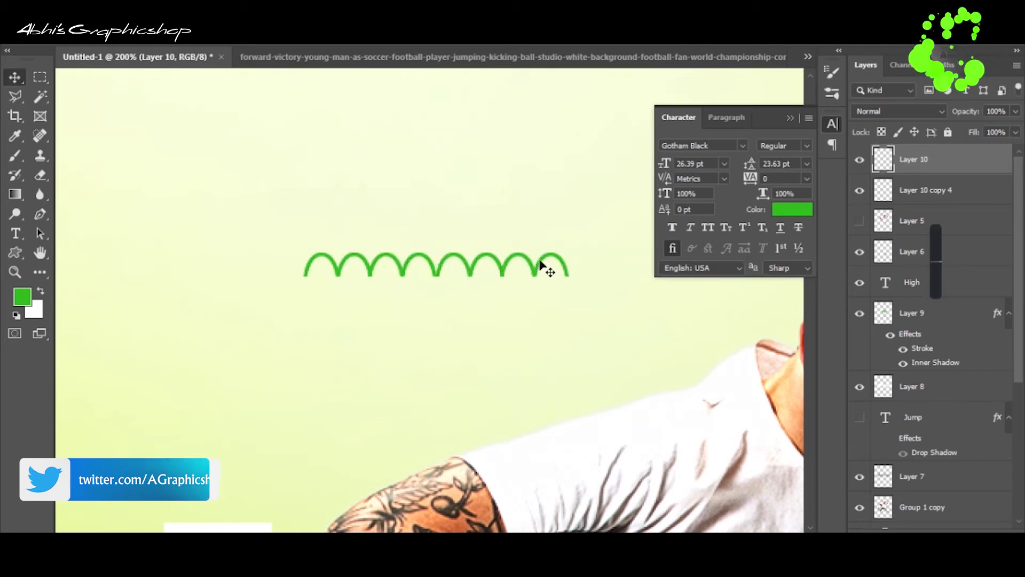
- Duplicate the wave into four staggered rows and select all the wave layers
mouse_move(540, 265)
left_mouse_down()
mouse_move(545, 343)
mouse_move(554, 316)
mouse_move(568, 355)
left_mouse_up()
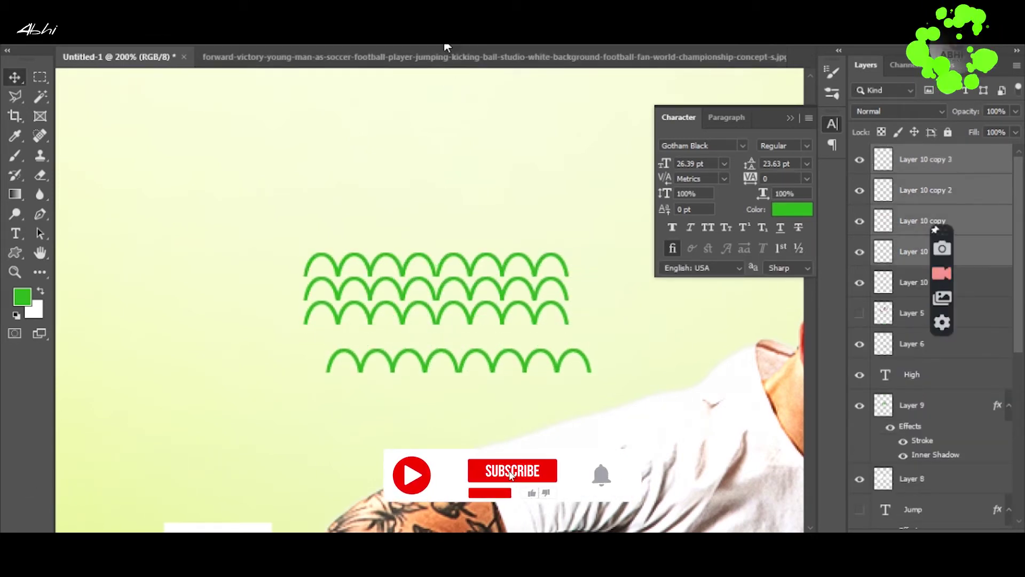
left_click_drag(485, 294, 443, 302)
left_click_drag(526, 317, 526, 334)
key("ctrl+minus")
key("ctrl+minus")
key("ctrl+minus")
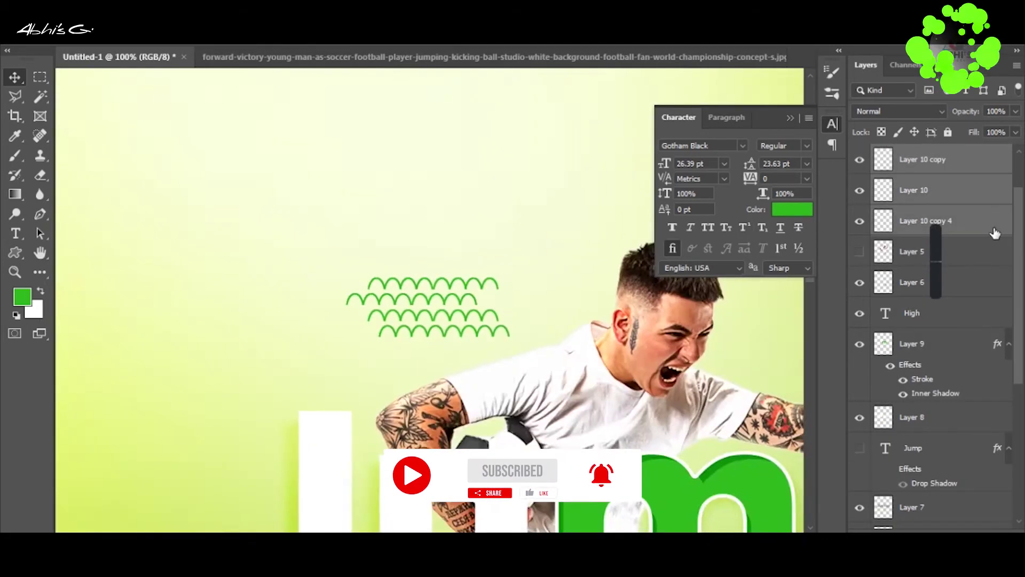
left_click(995, 233, "shift")
key("ctrl+0")
- Move the wave pattern down-left so it sits above the player
scroll(988, 230, "up", 2)
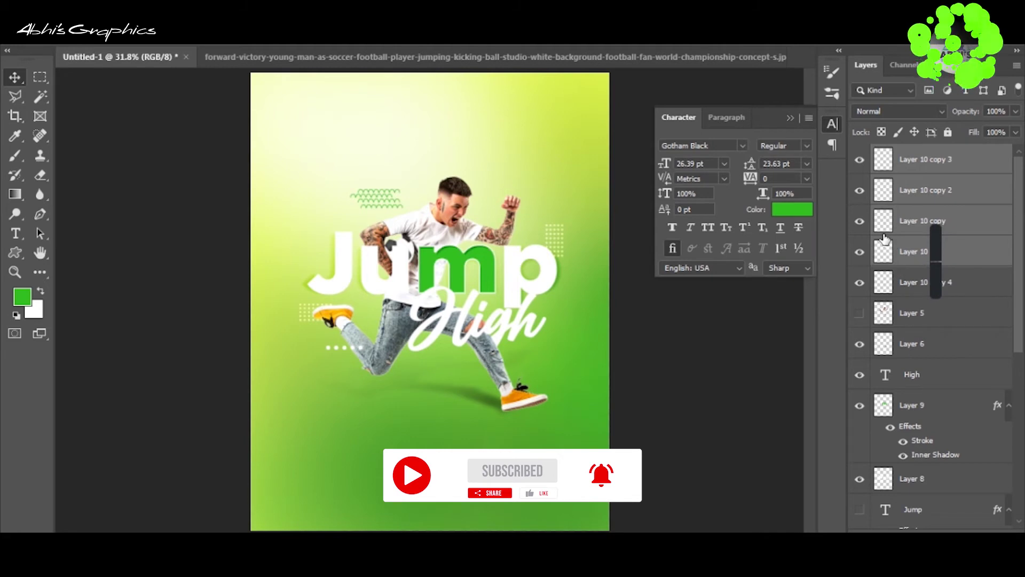
left_click_drag(393, 201, 377, 226)
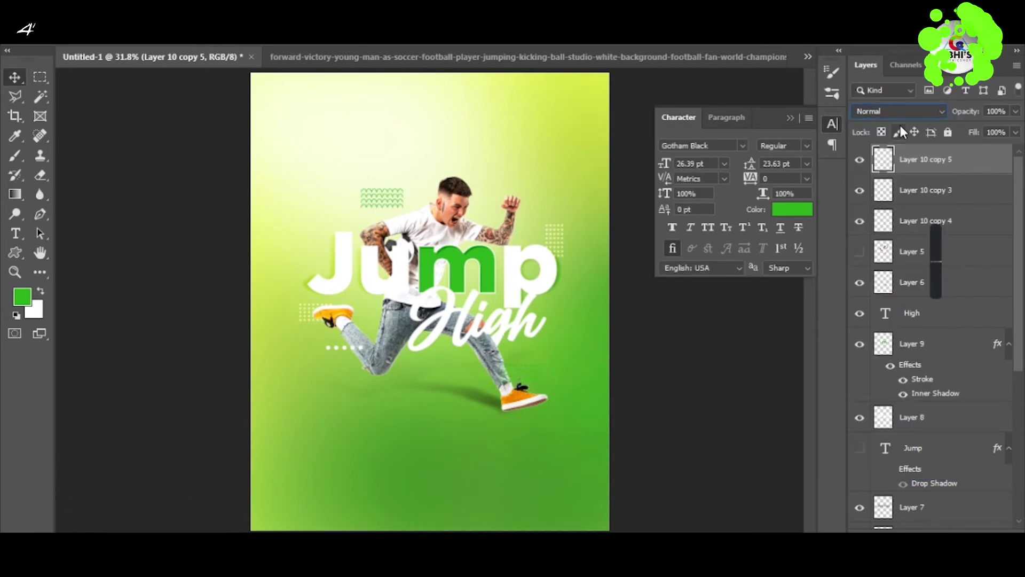
scroll(899, 123, "down", 10)
scroll(898, 123, "down", 2)
scroll(900, 131, "down", 5)
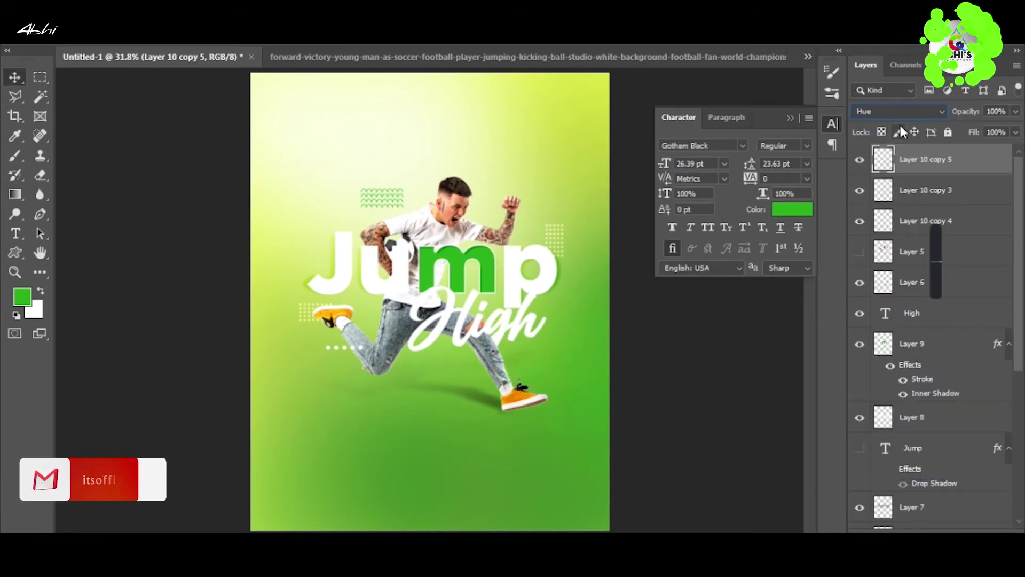
scroll(899, 132, "up", 7)
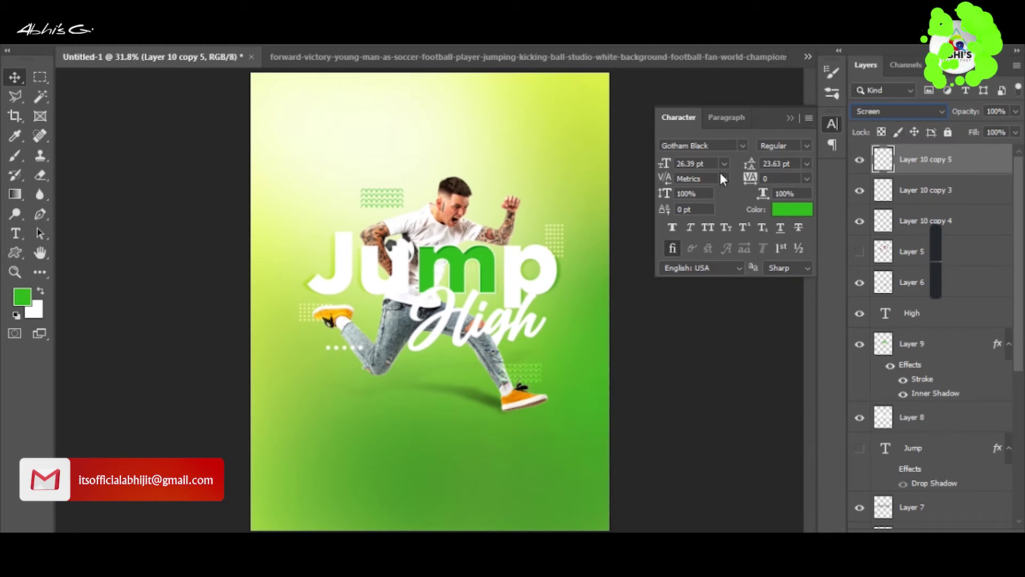
- Move Layer 10 copy 3 below the player group, then select Layer 8
left_click(967, 189)
left_click_drag(968, 190, 950, 427)
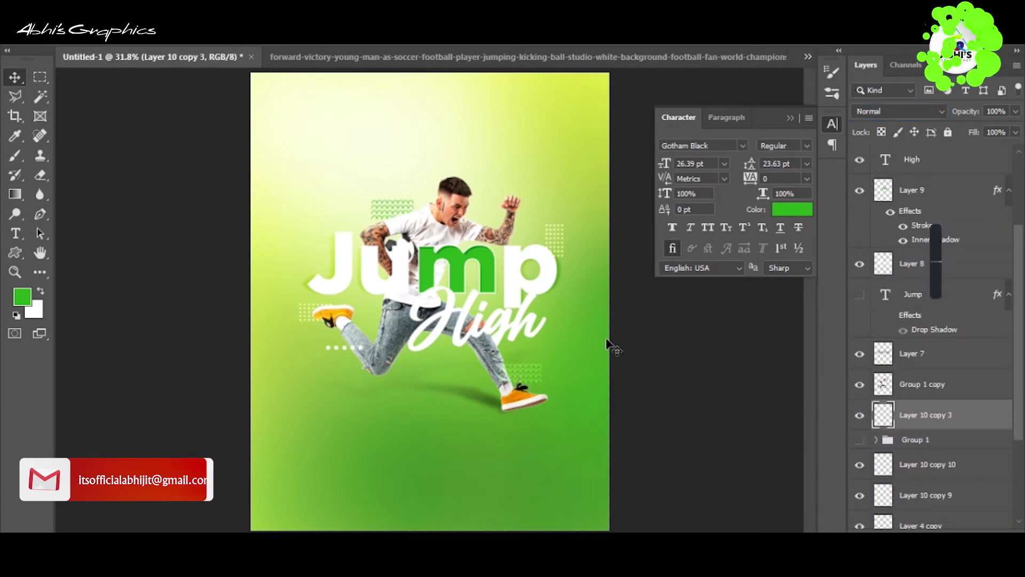
left_click(677, 329)
left_click(578, 231)
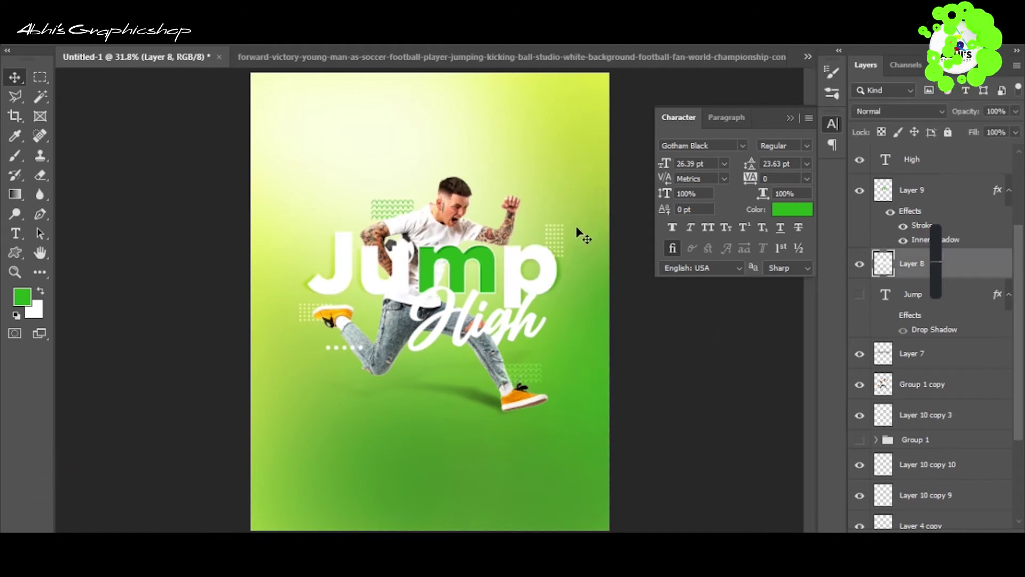
key("ctrl+plus")
- Type the white tagline KICK START YOUR / TRANSFORMATION below the player
key("t")
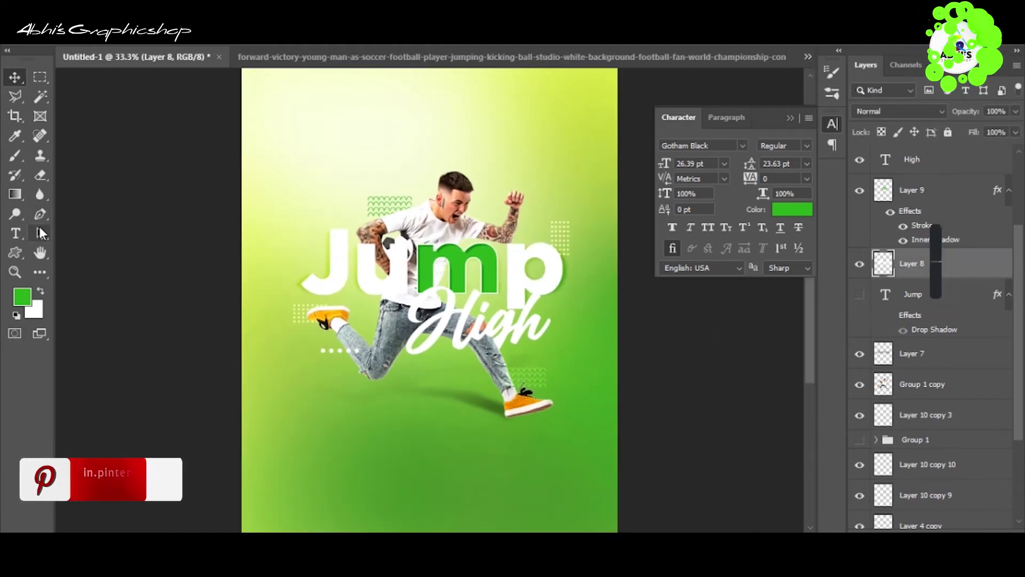
left_click(337, 441)
type("KICK YOUR")
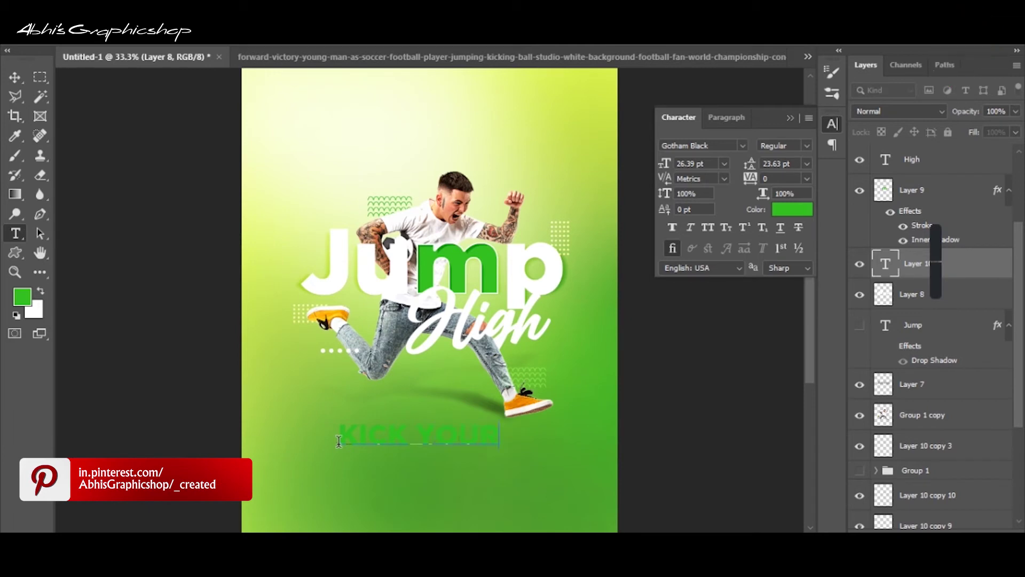
key("ctrl+a")
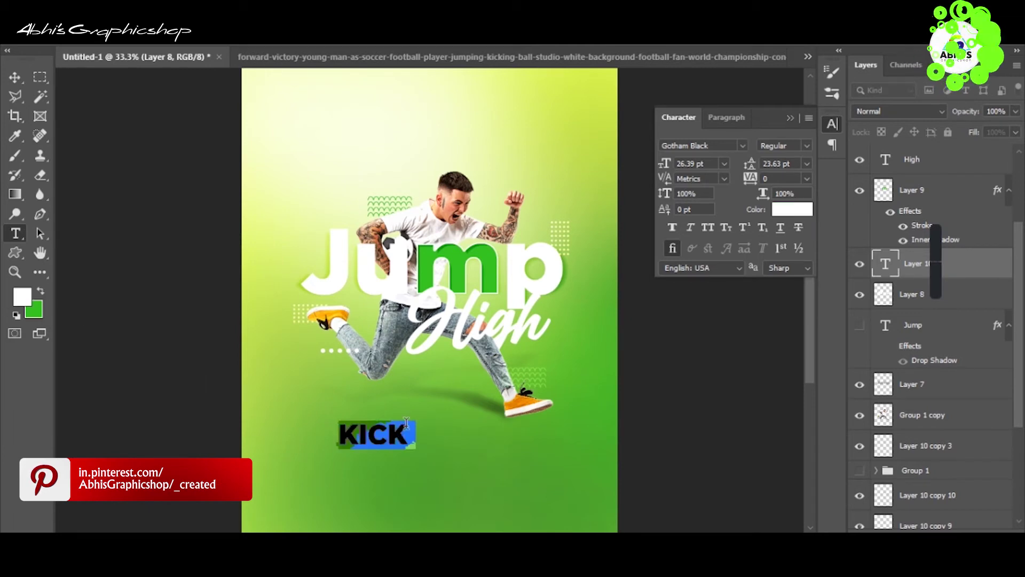
type("START YOUR")
key("Return")
type("T")
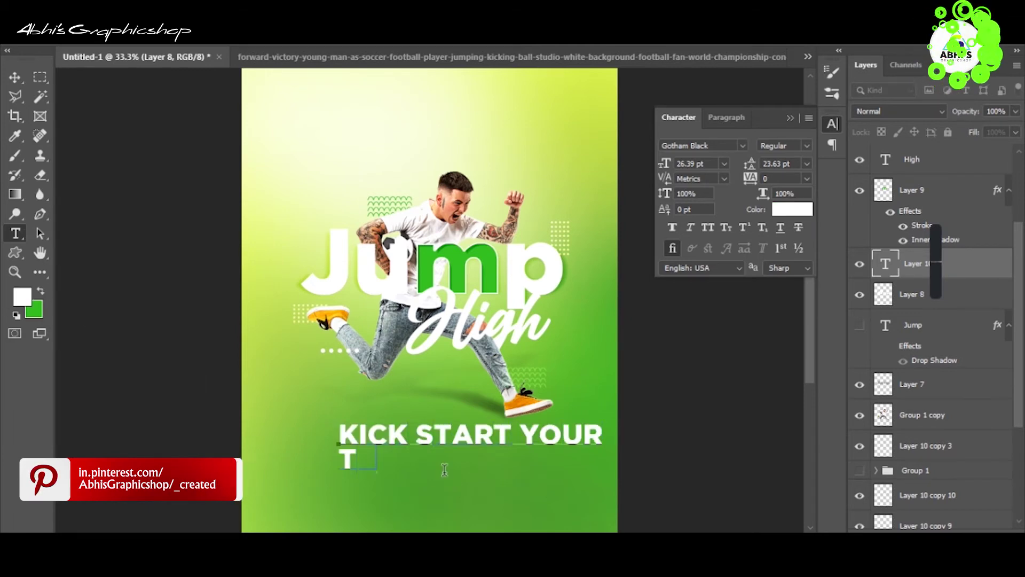
type("RANSFORMATION")
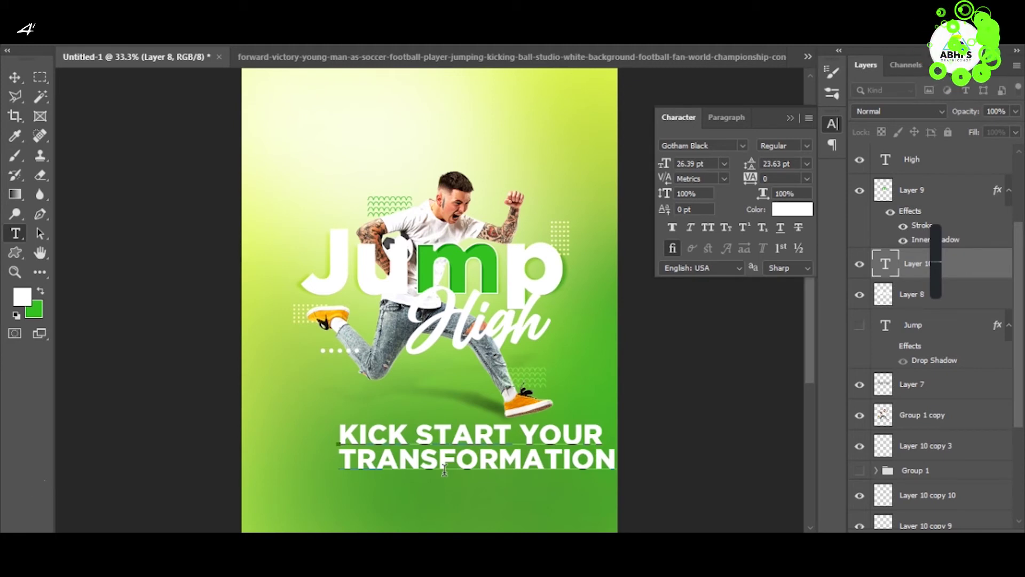
key("ctrl+Return")
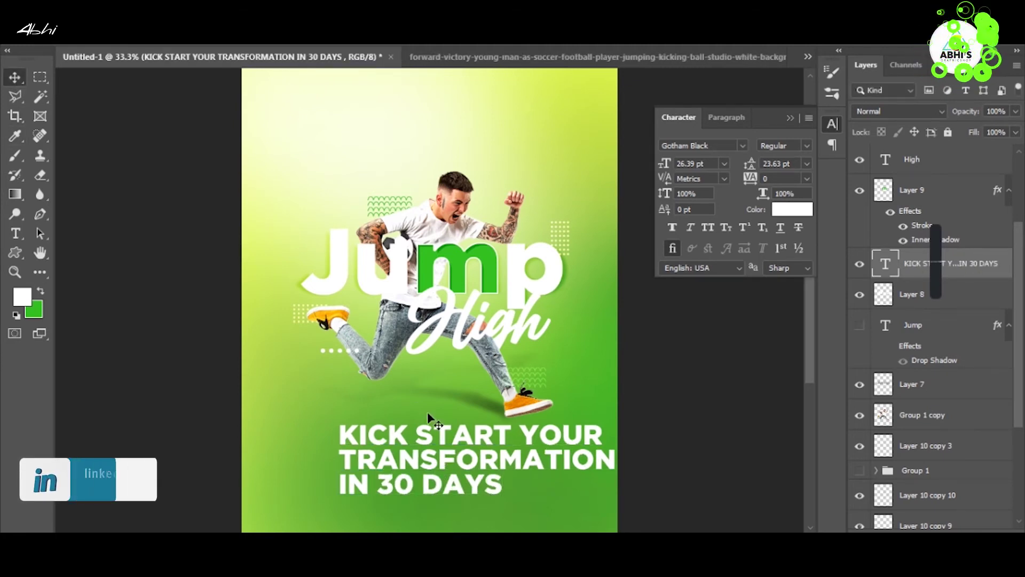
- Shrink the tagline and move it up just beneath the player
left_click_drag(615, 494, 526, 435)
left_click_drag(406, 406, 382, 399)
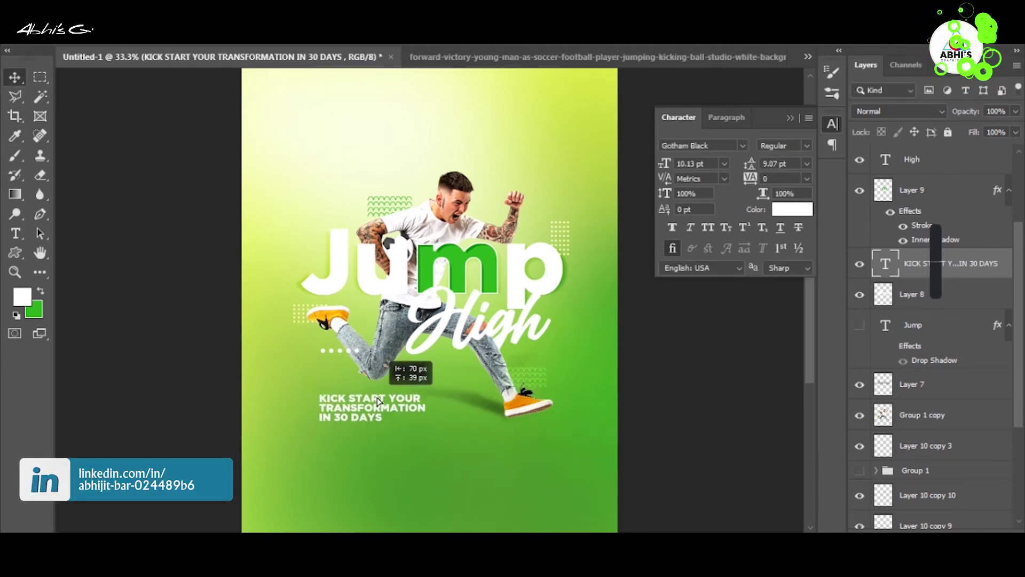
double_click(380, 398)
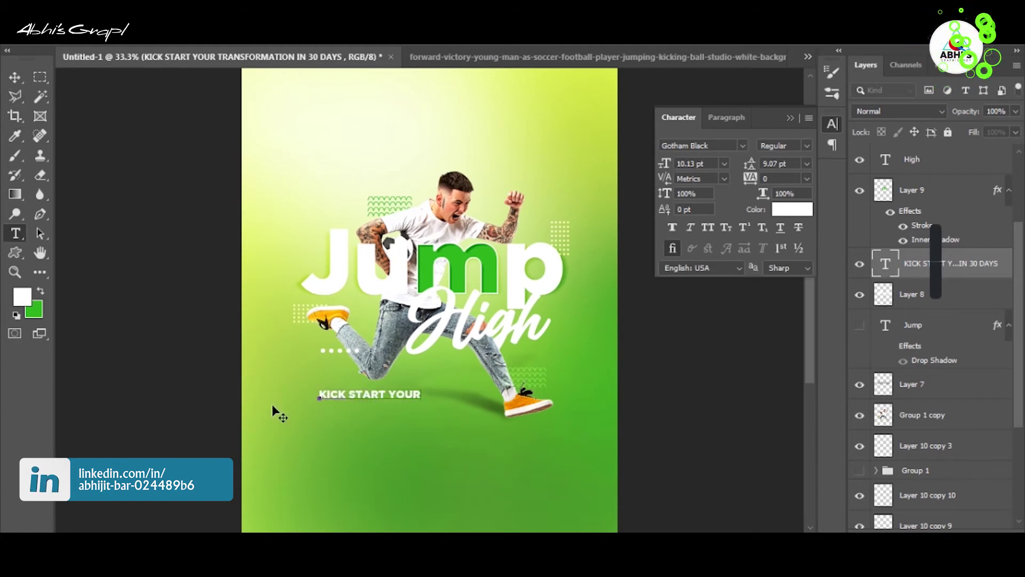
key("ctrl+Return")
- Duplicate the text layer to split the tagline into three lines, ending with IN 30 DAYS
key("v")
key("ctrl+j")
key("shift+Down")
key("shift+Down")
key("shift+Down")
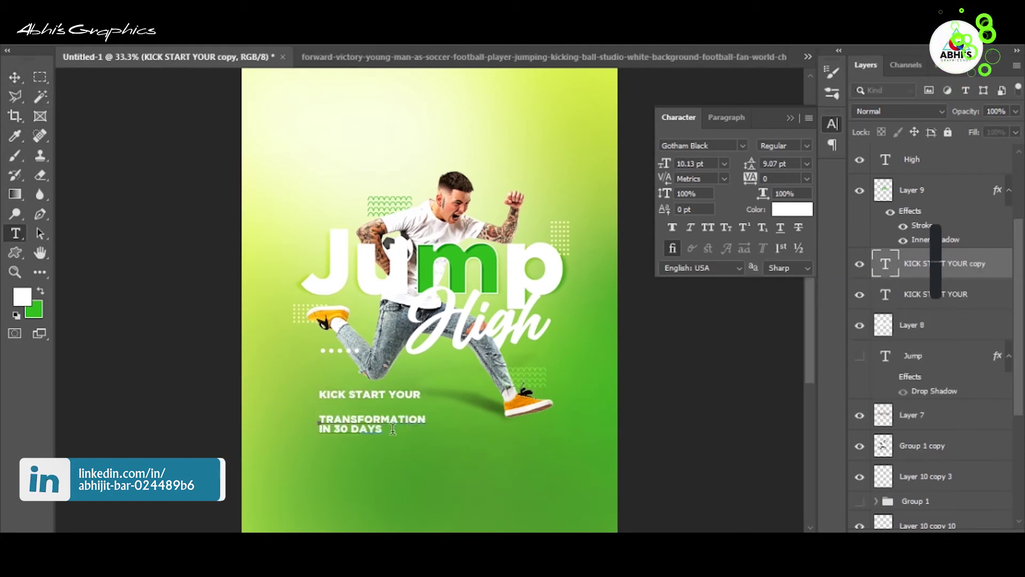
key("ctrl+z")
key("ctrl+j")
key("shift+Down")
key("shift+Down")
key("shift+Down")
double_click(385, 431)
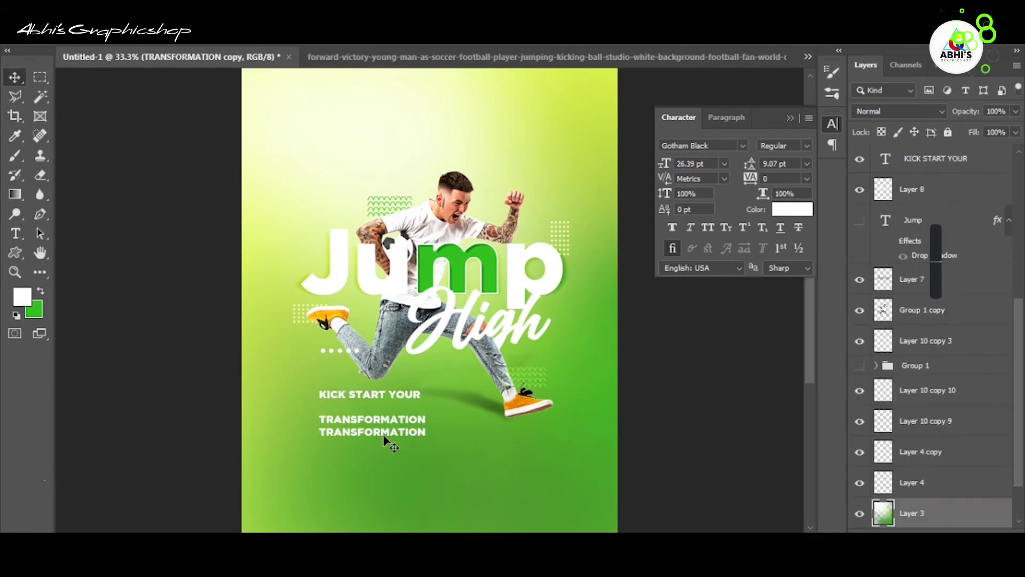
key("ctrl+Return")
- Set KICK START YOUR in the Gotham XLight font
double_click(885, 221)
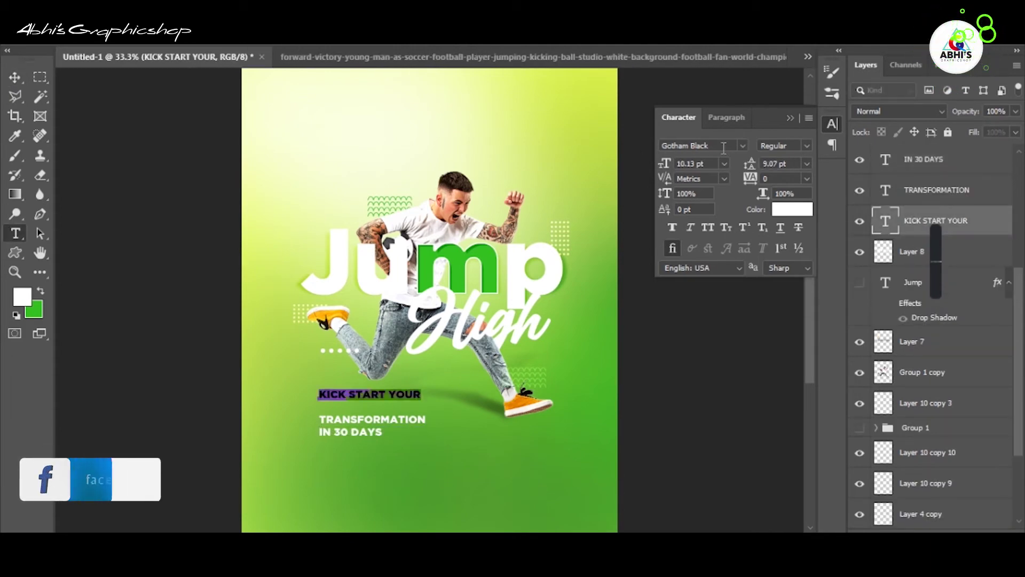
left_click(700, 145)
type("Gotham Thin")
key("ctrl+plus")
key("ctrl+plus")
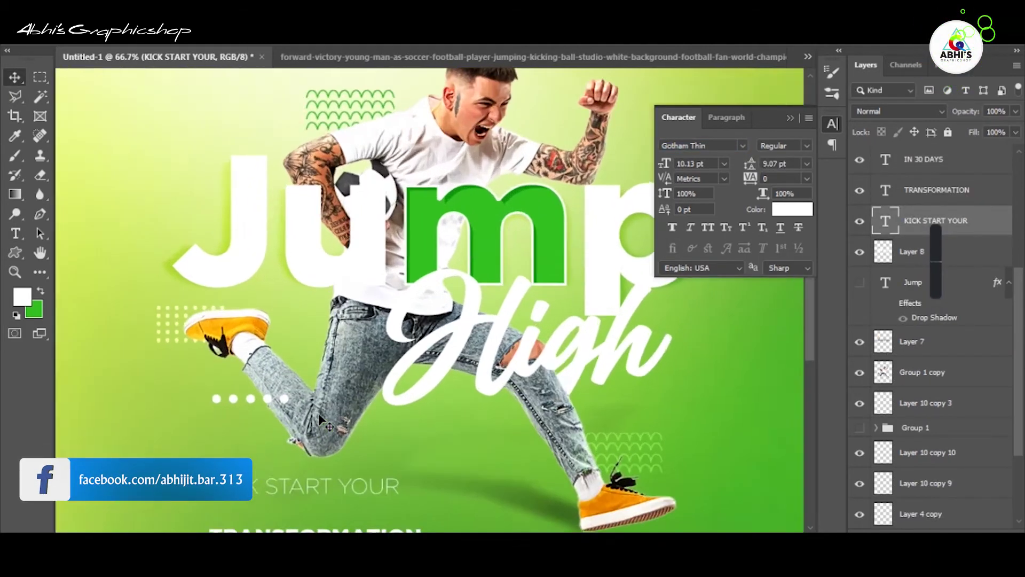
scroll(374, 299, "down", 3)
left_click(716, 146)
scroll(716, 146, "down", 3)
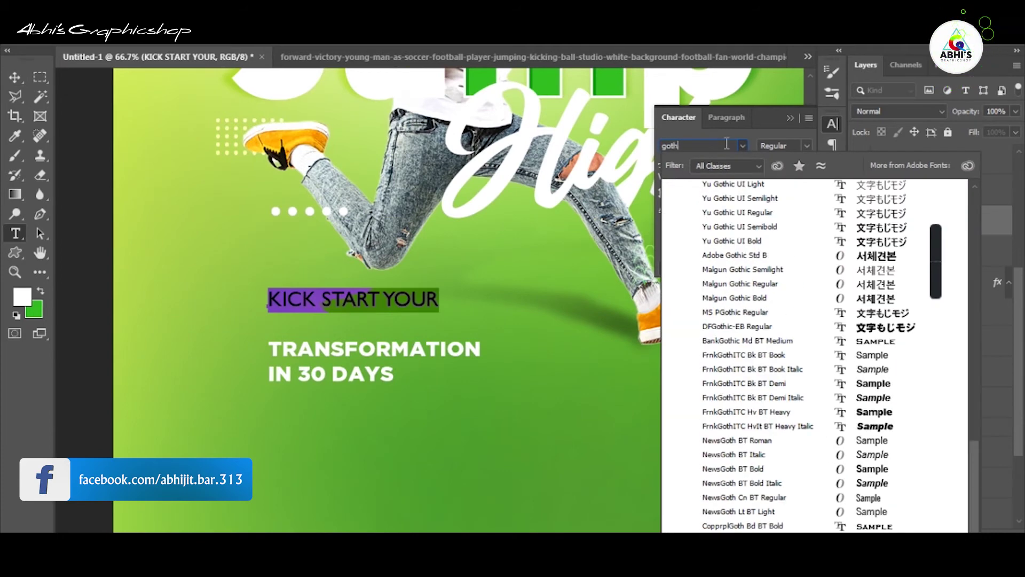
key("Escape")
left_click(717, 145)
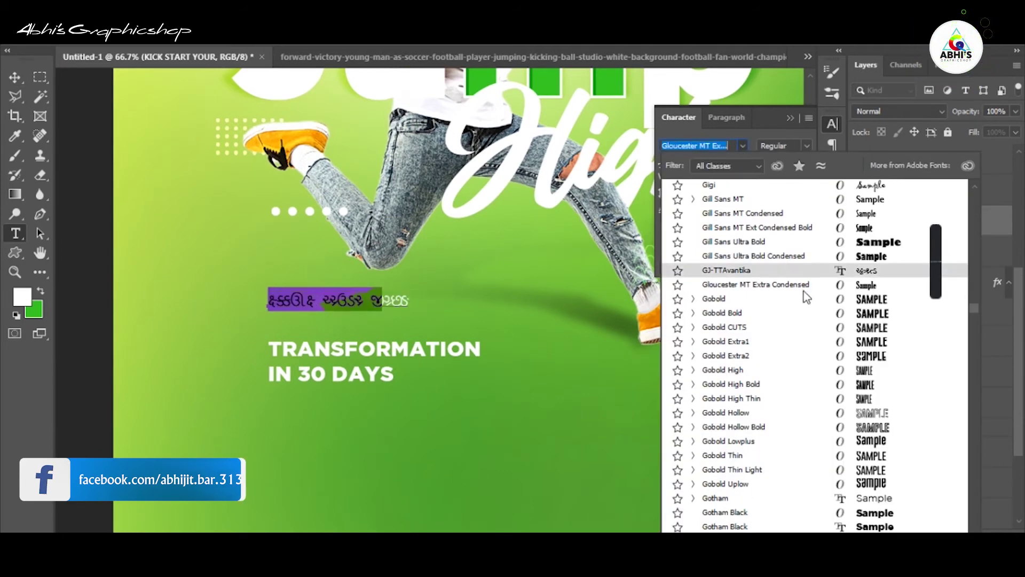
scroll(806, 297, "down", 5)
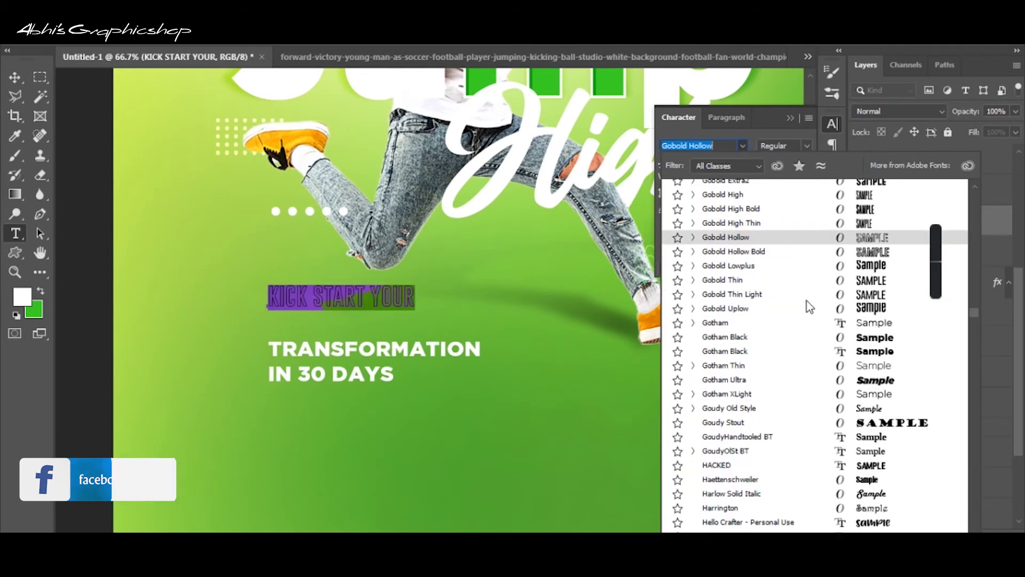
left_click(882, 394)
key("ctrl+Return")
- Enlarge TRANSFORMATION, move IN 30 DAYS up under it, and left-align all three lines
left_click(320, 347)
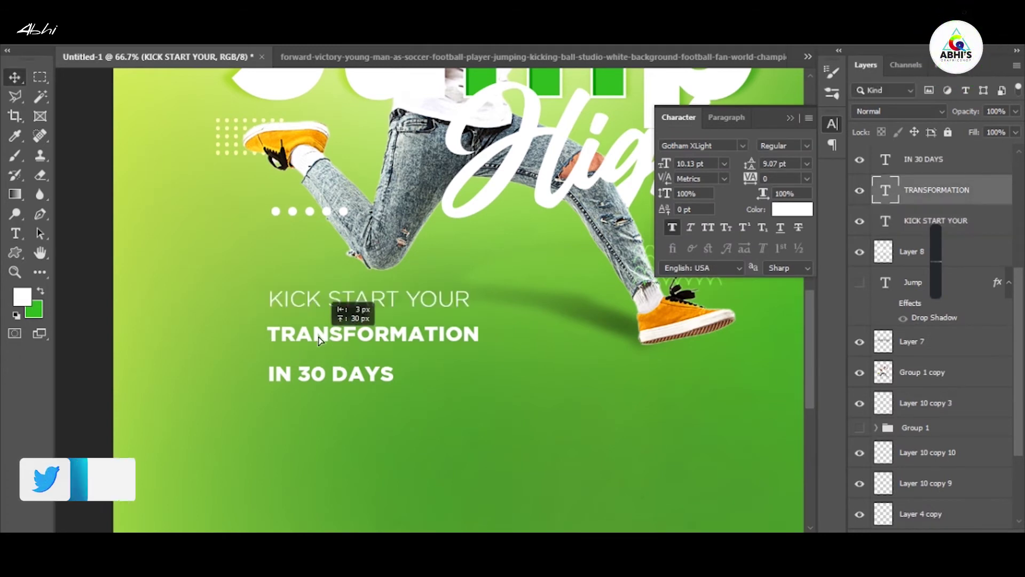
key("ctrl+t")
mouse_move(481, 357)
left_mouse_down()
mouse_move(582, 357)
mouse_move(474, 332)
left_mouse_up()
key("Return")
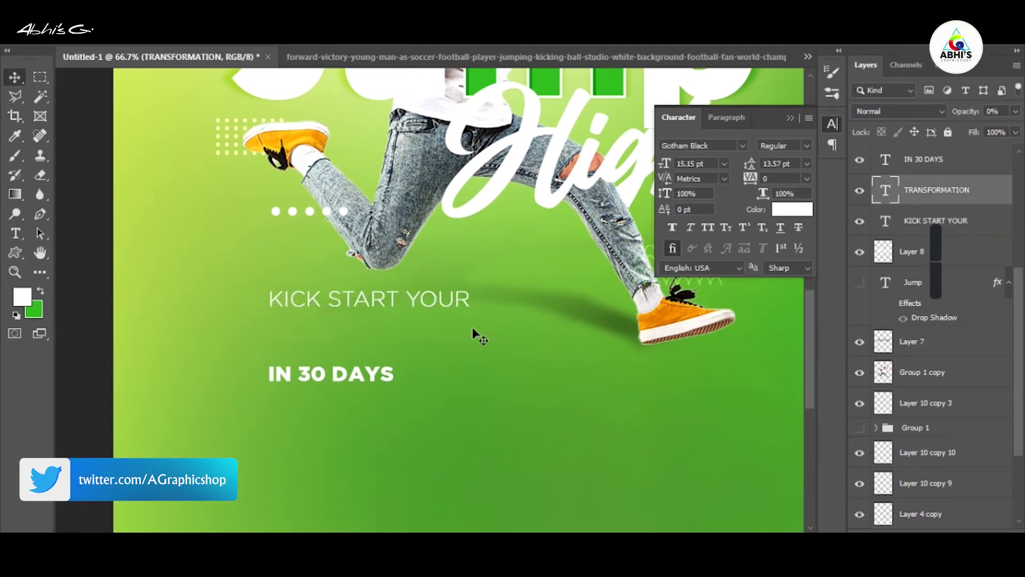
left_click_drag(352, 374, 352, 349)
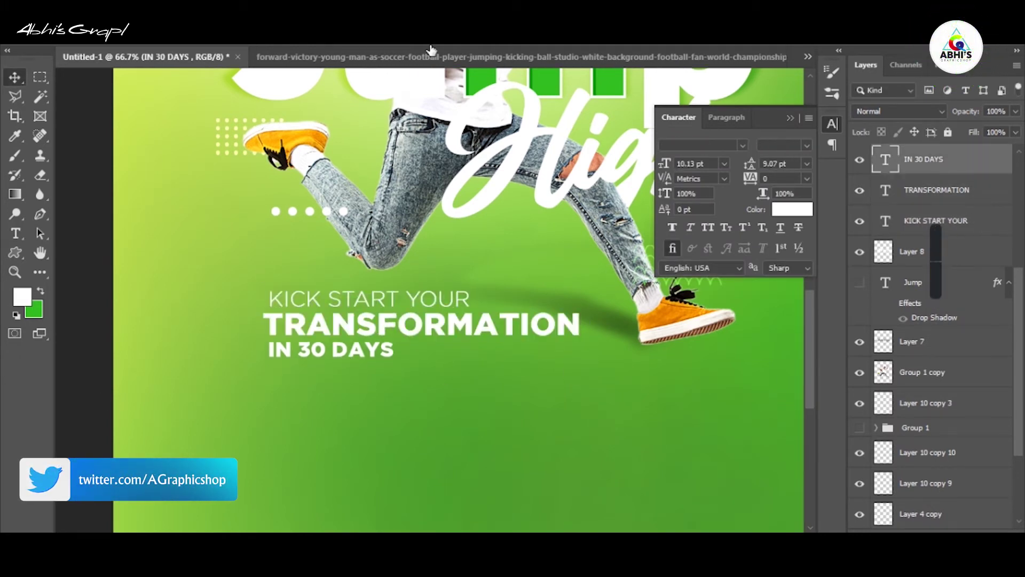
key("shift+alt+bracketleft")
key("shift+alt+bracketleft")
left_click(383, 49)
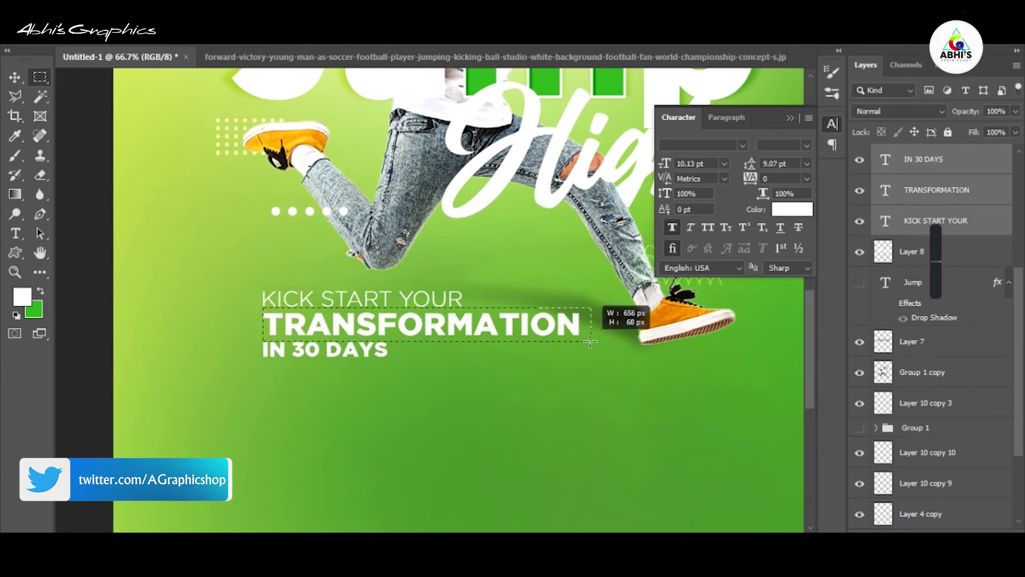
left_click_drag(589, 341, 578, 340)
- Fill a new layer behind TRANSFORMATION with the poster's sampled green, placed under the text
key("ctrl+shift+alt+n")
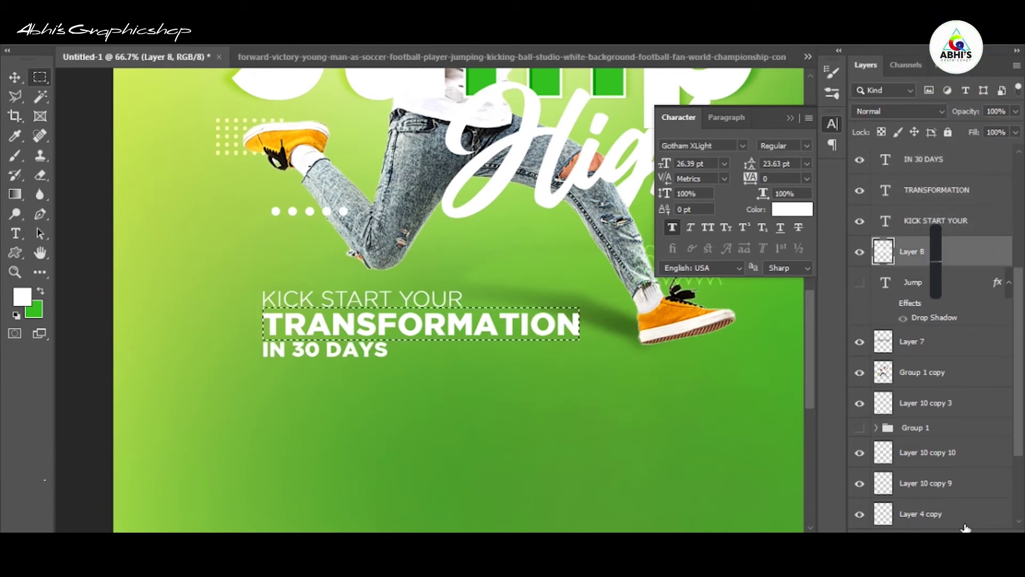
key("i")
left_click(554, 73)
key("alt+BackSpace")
key("ctrl+d")
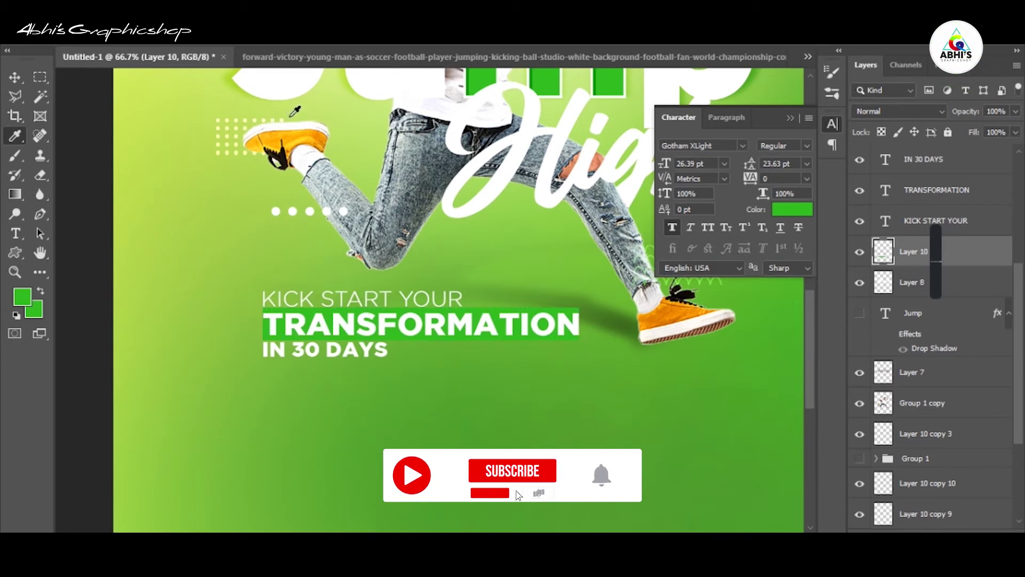
left_click(943, 164, "shift")
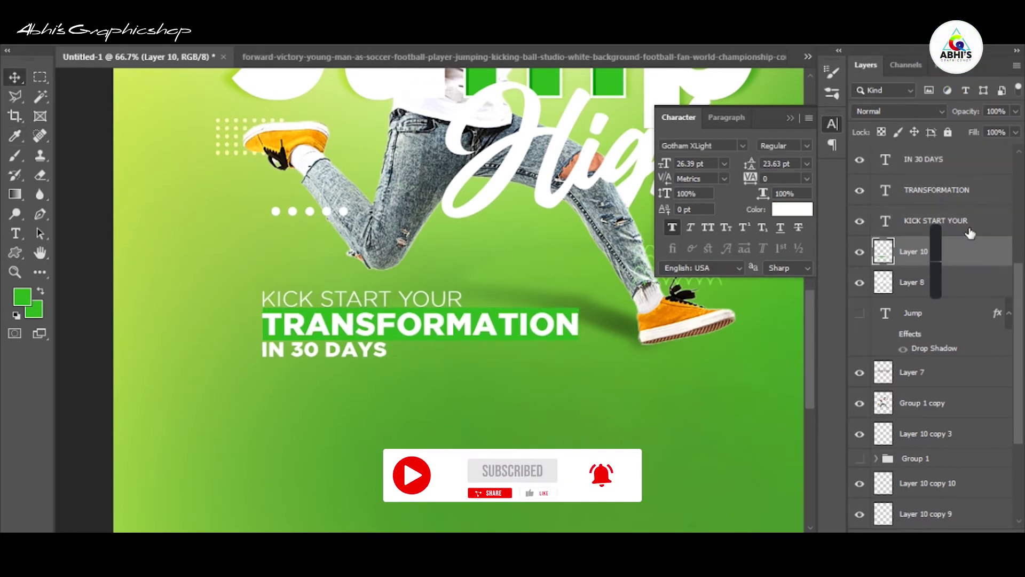
left_click_drag(950, 221, 965, 263)
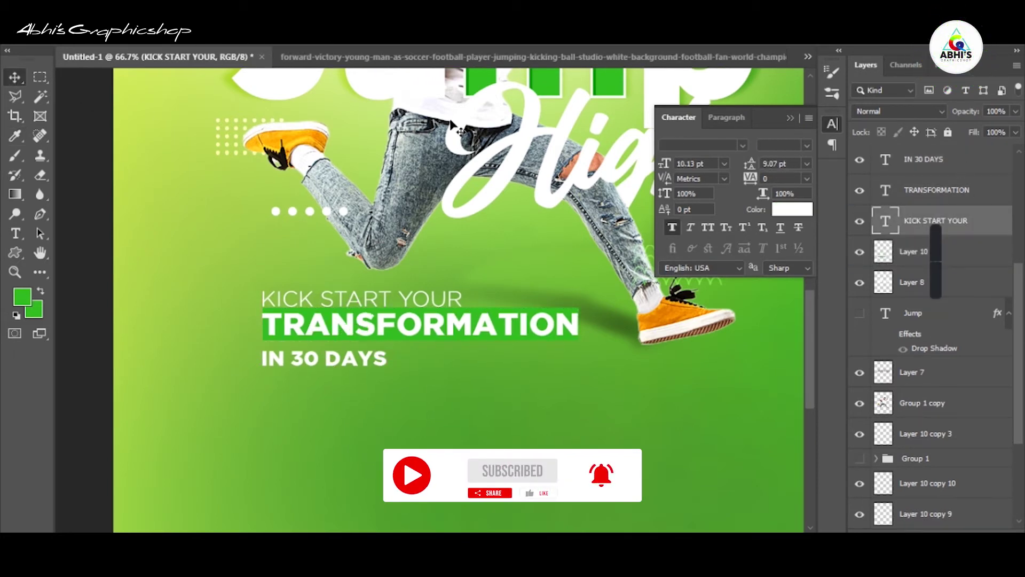
left_click_drag(465, 316, 470, 320)
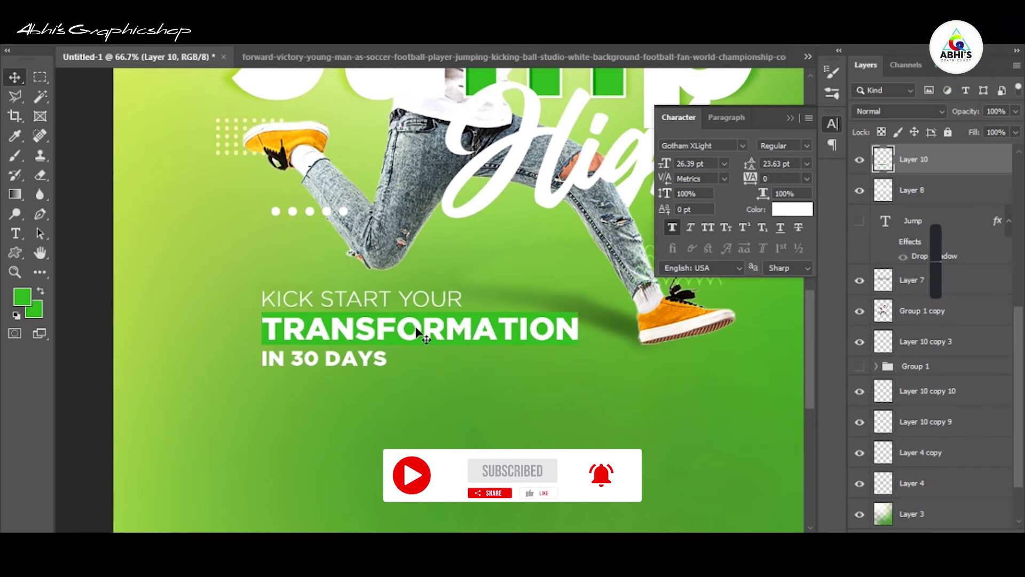
- Align IN 30 DAYS left-aligned just beneath TRANSFORMATION
double_click(491, 329)
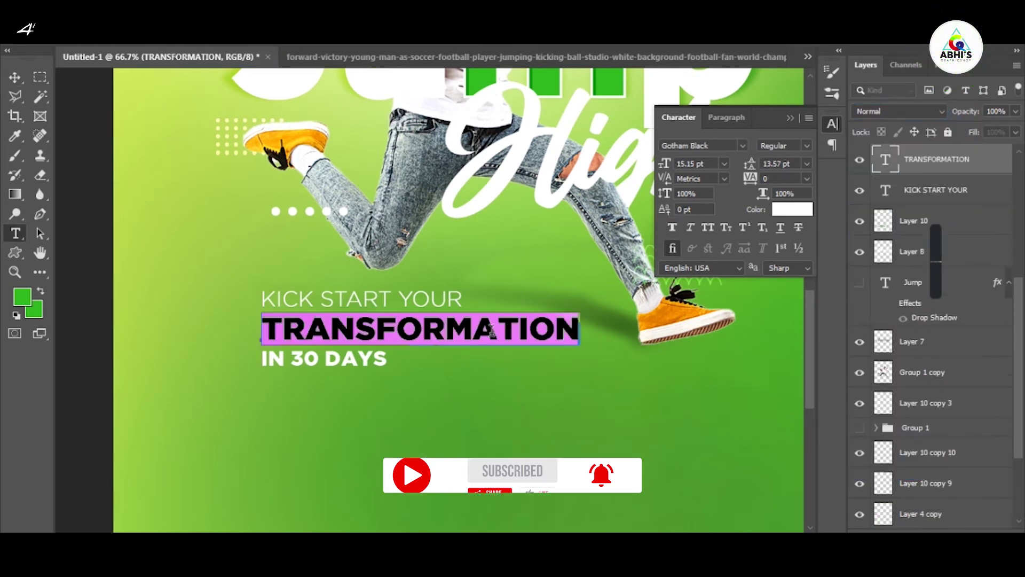
key("ctrl+Return")
key("v")
mouse_move(367, 368)
left_mouse_down()
mouse_move(377, 362)
mouse_move(367, 365)
left_mouse_up()
- Try Billion Dreams and a reworded KICK START YOUR, then revert to the original tagline
key("t")
double_click(331, 355)
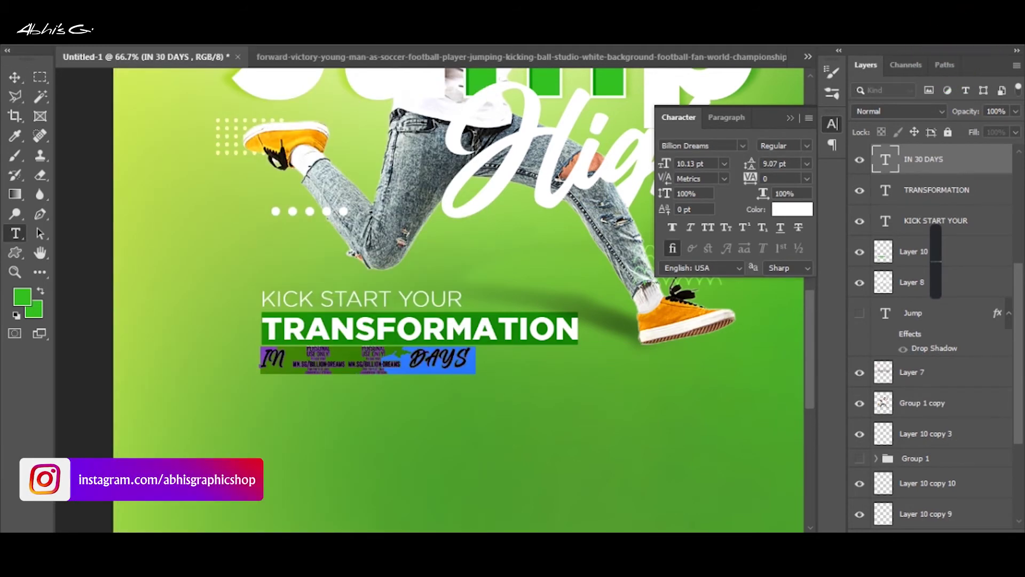
key("Escape")
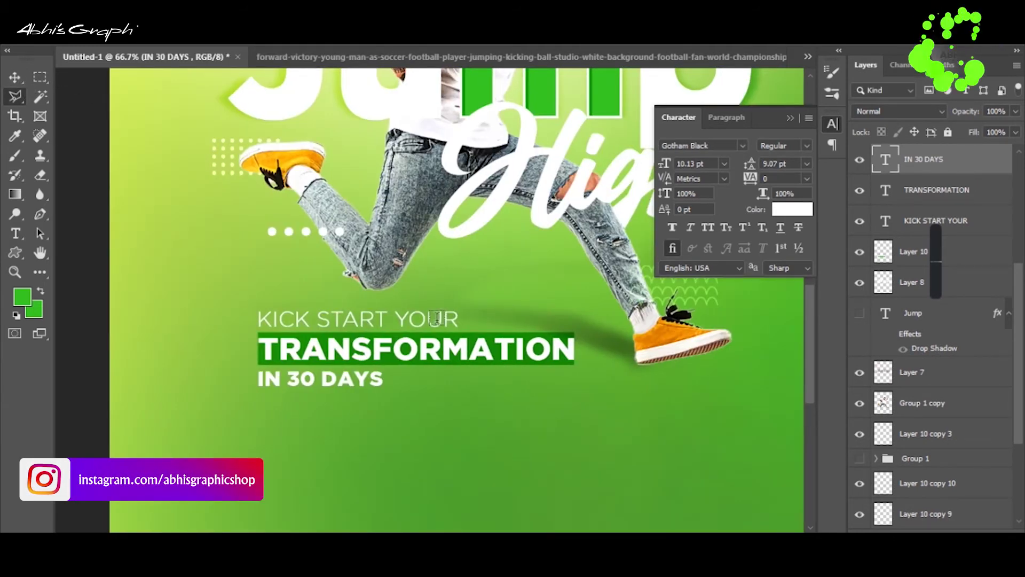
double_click(353, 312)
left_click(342, 82)
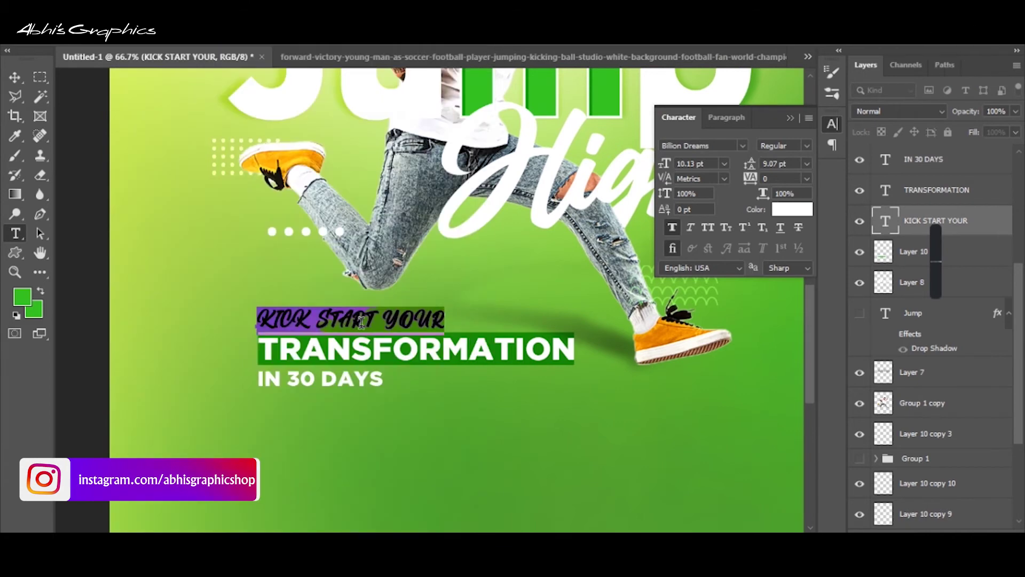
type("Kick your start")
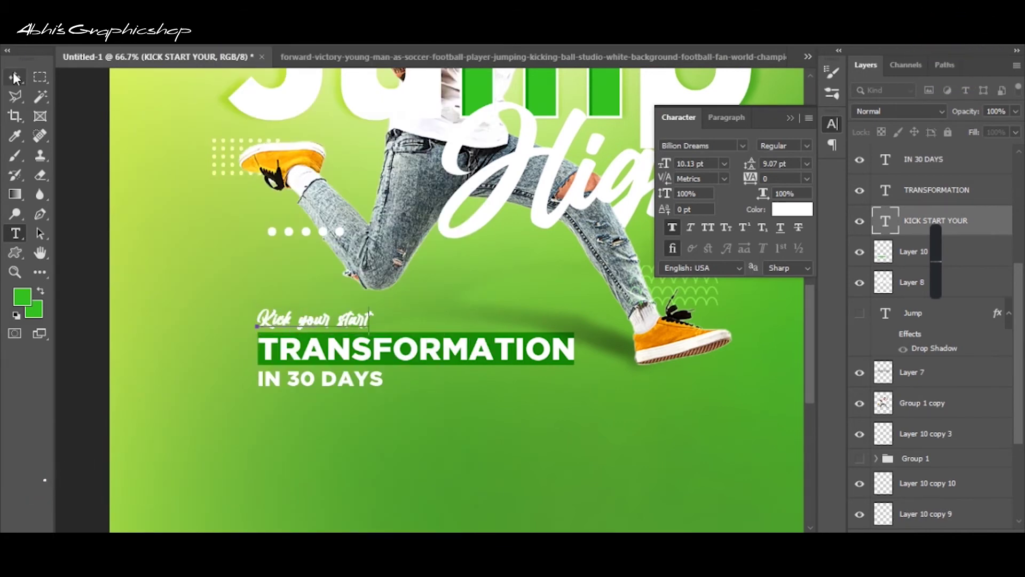
key("Escape")
left_click(14, 79)
double_click(555, 366)
left_click(792, 209)
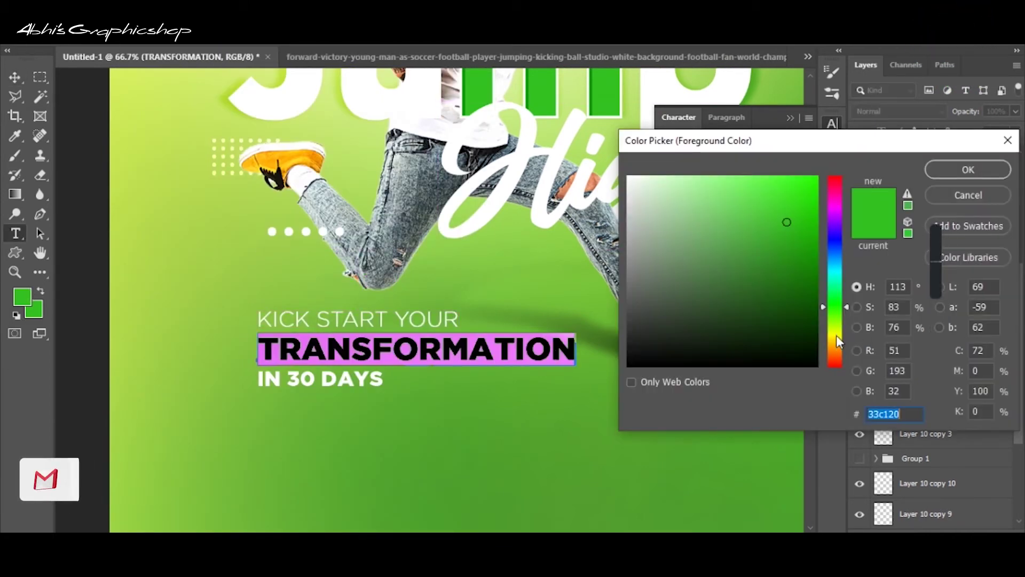
- Colour the TRANSFORMATION text yellow
left_click(836, 332)
left_click(968, 167)
left_click(15, 78)
key("ctrl+minus")
key("ctrl+minus")
key("ctrl+minus")
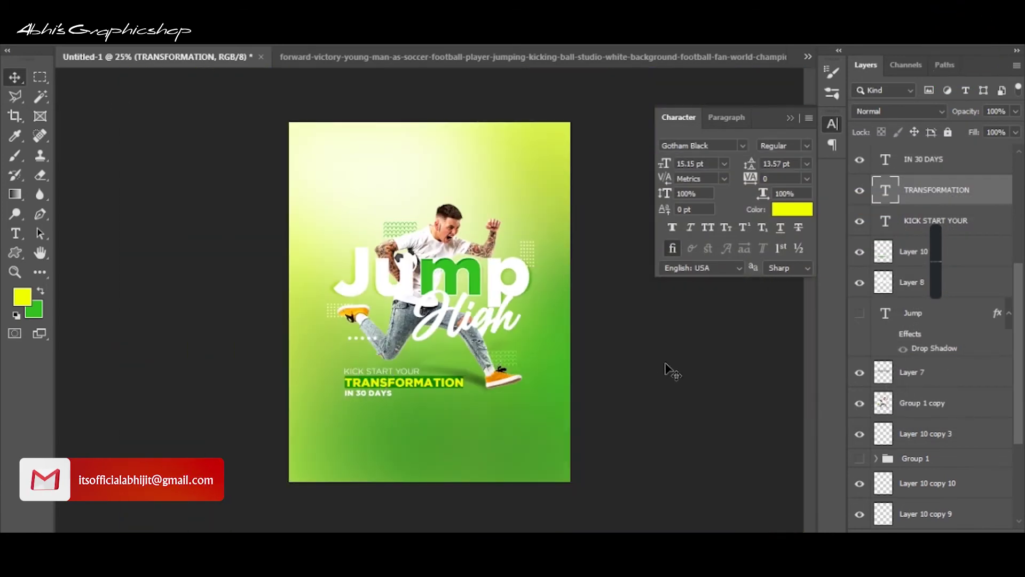
key("ctrl+plus")
key("ctrl+plus")
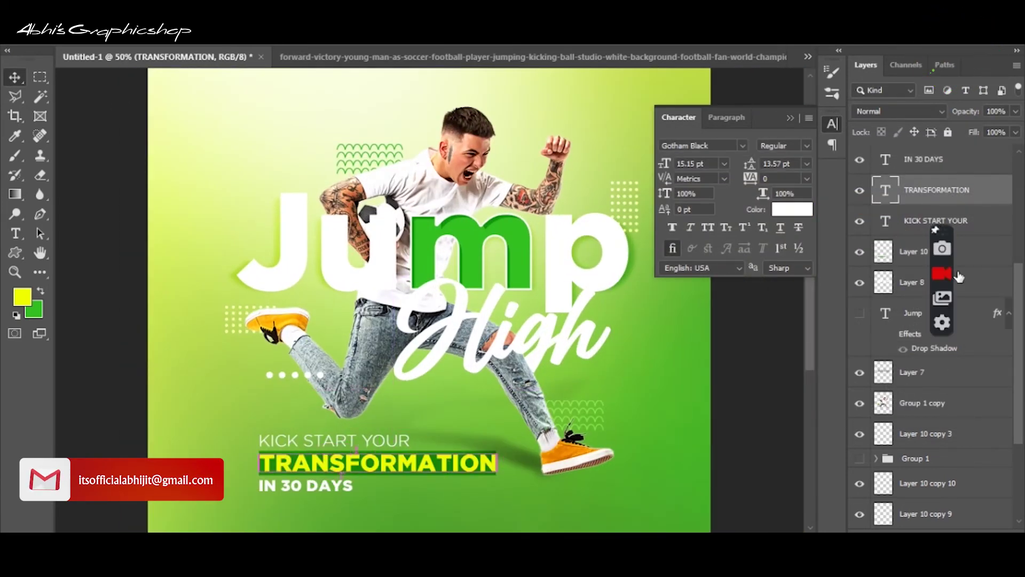
- Mask the green box with the TRANSFORMATION letters and hide the original text layer
left_click(457, 469, "ctrl")
left_click(885, 190, "ctrl")
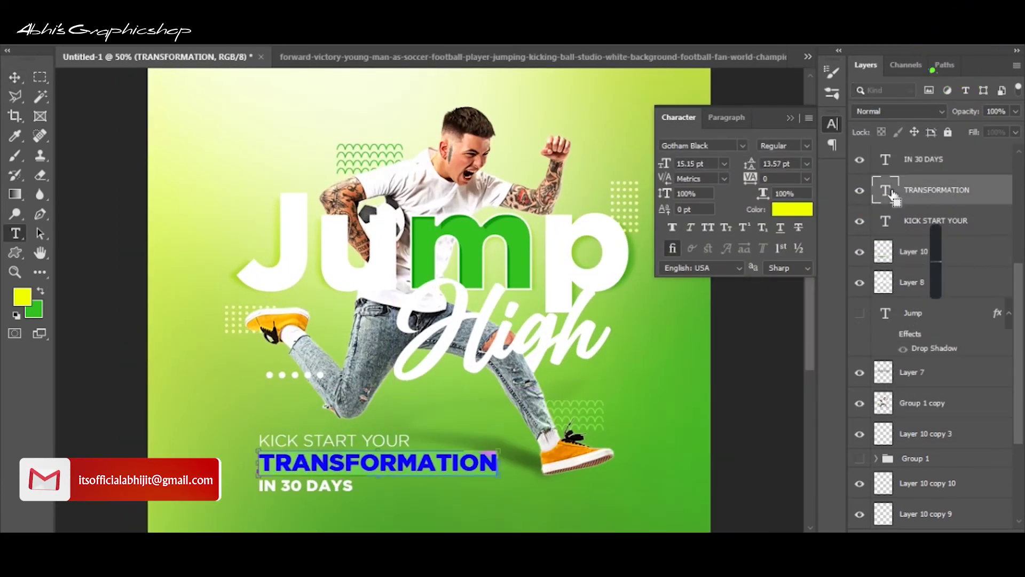
left_click(991, 528)
key("ctrl+minus")
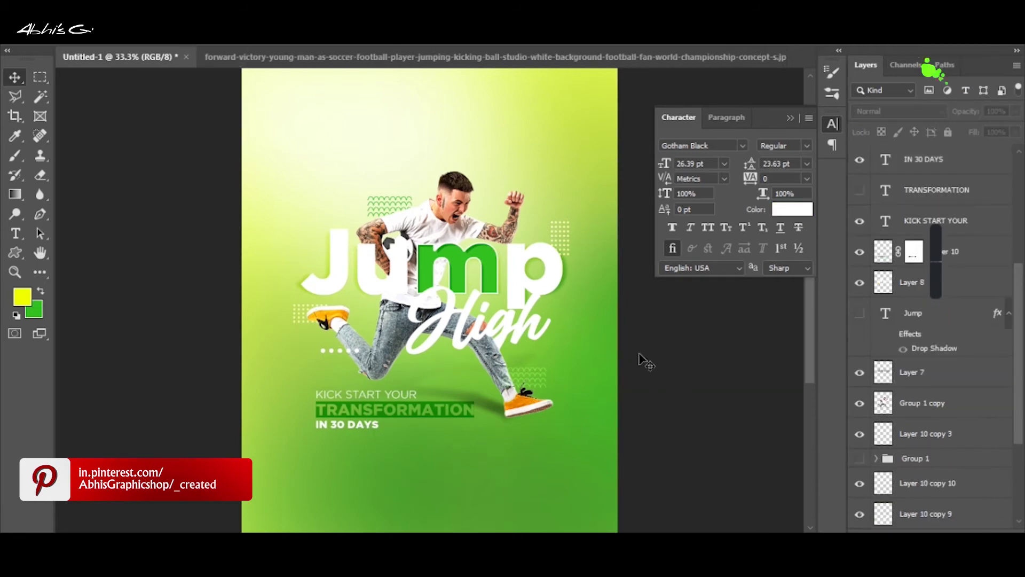
key("ctrl+minus")
left_click(402, 227, "ctrl")
left_click(656, 336)
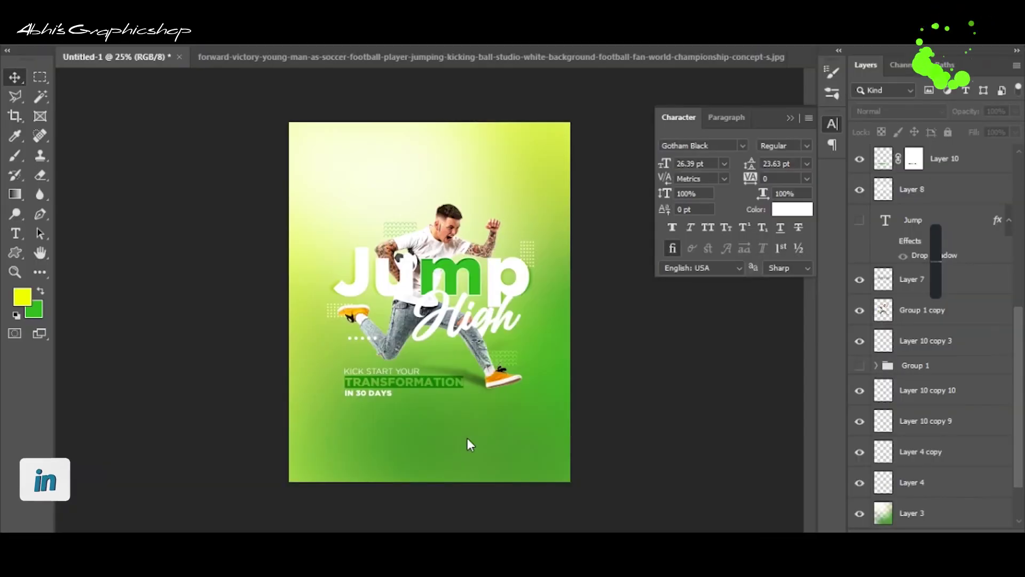
- Paste a placeholder paragraph into a new text box below the tagline
key("t")
left_click(315, 470)
key("ctrl+v")
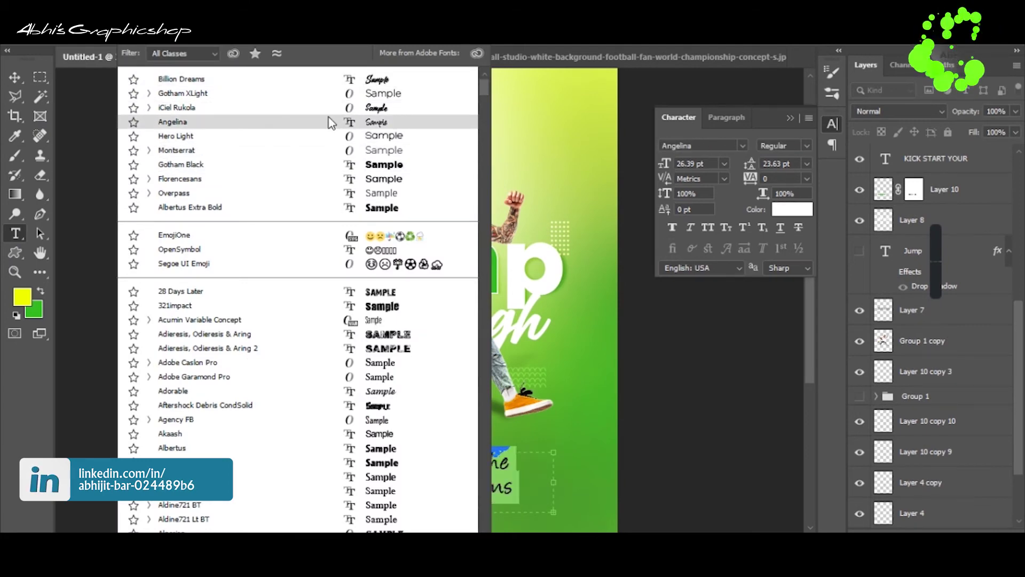
- Set the pasted paragraph in Gotham XLight at 8 pt with tighter leading
left_click(182, 92)
double_click(687, 163)
type("8")
key("Return")
left_click_drag(758, 163, 749, 169)
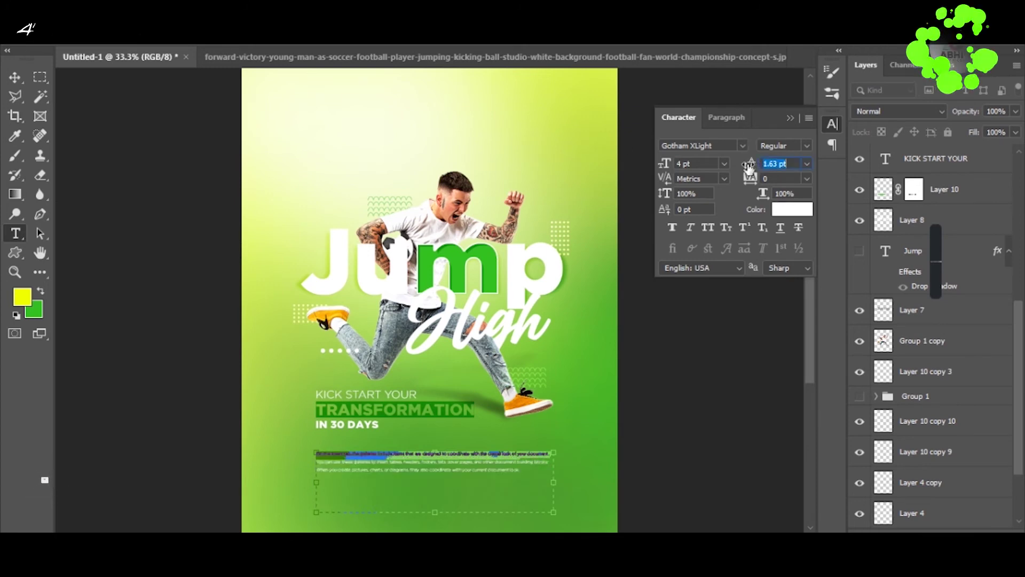
key("ctrl+Return")
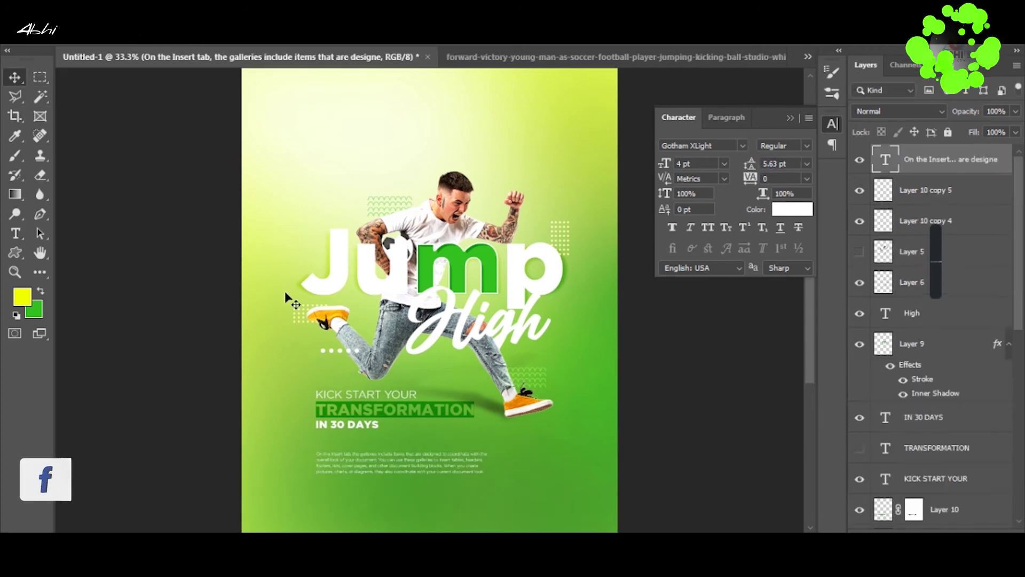
- Reduce the whole paragraph's text size to 6 pt
key("v")
left_click(752, 385)
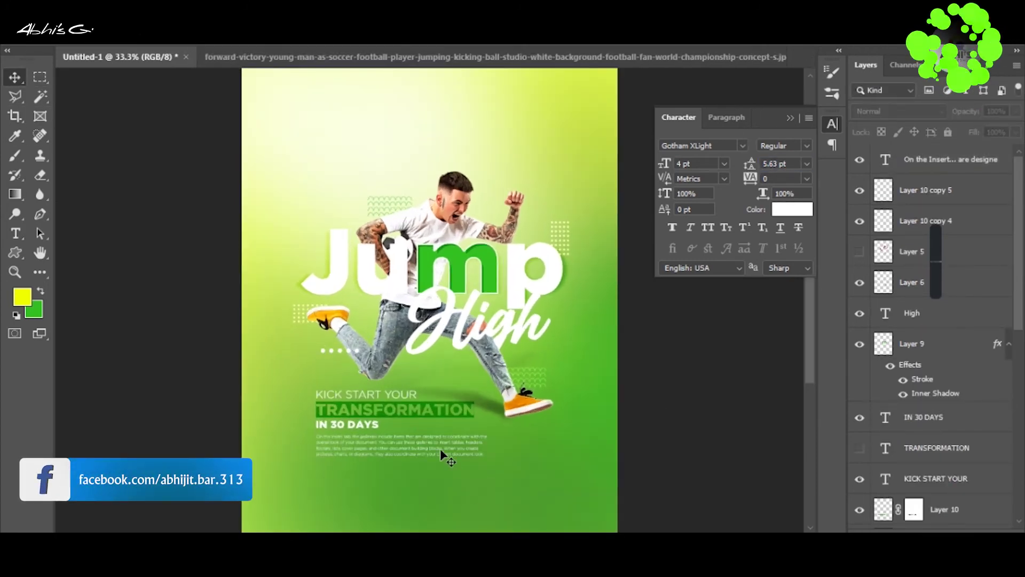
double_click(441, 455)
key("ctrl+a")
left_click_drag(664, 163, 672, 163)
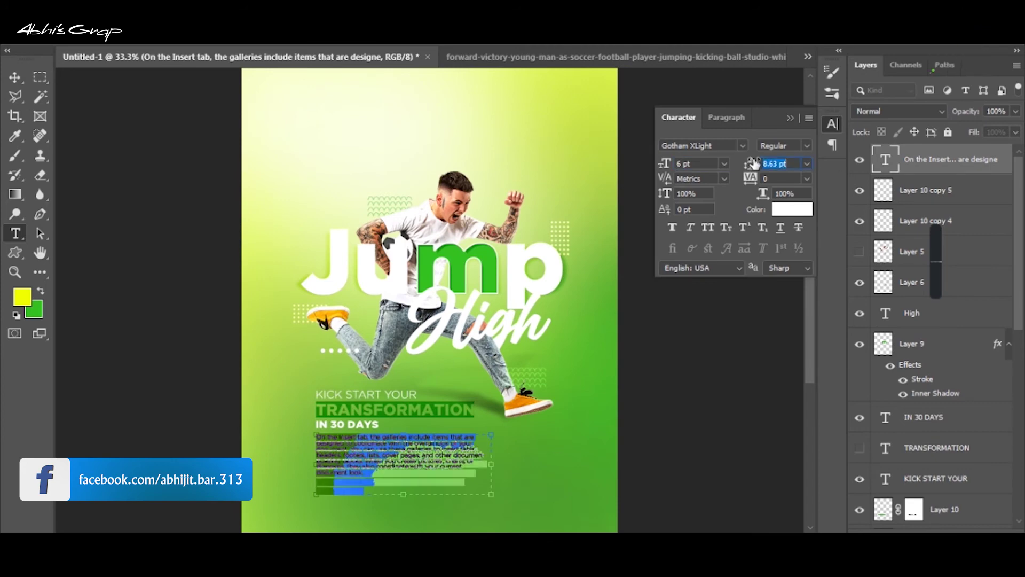
left_click(15, 77)
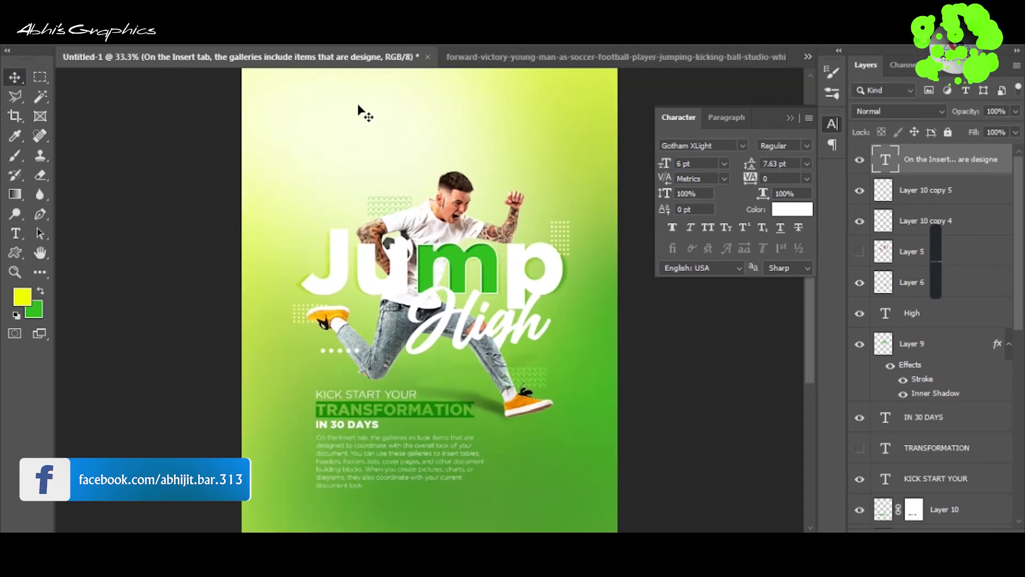
- Duplicate IN 30 DAYS below the body paragraph and start retyping it as 'Br…'
key("ctrl+plus")
key("ctrl+plus")
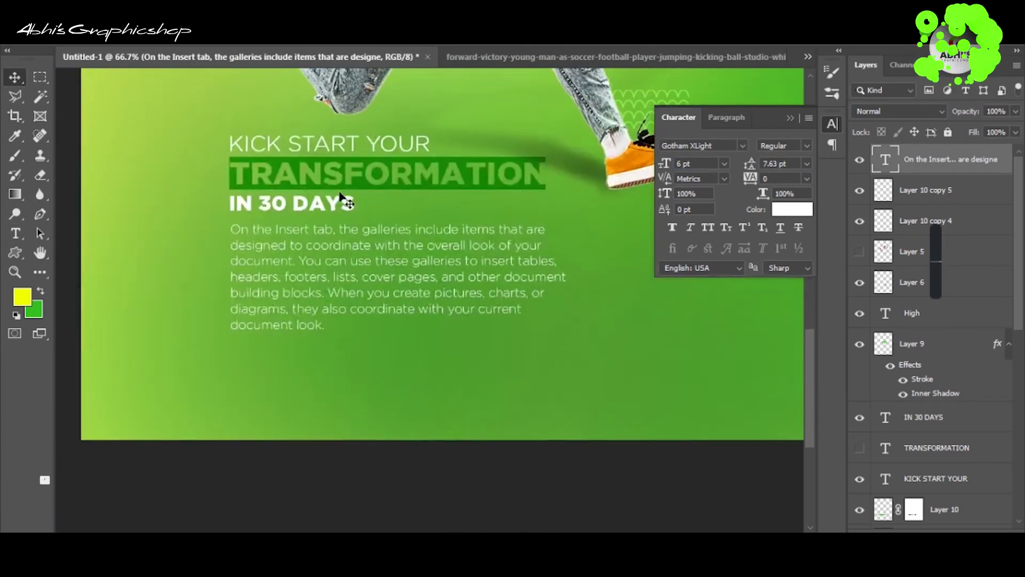
left_click_drag(342, 219, 342, 379)
key("t")
left_click_drag(267, 364, 334, 364)
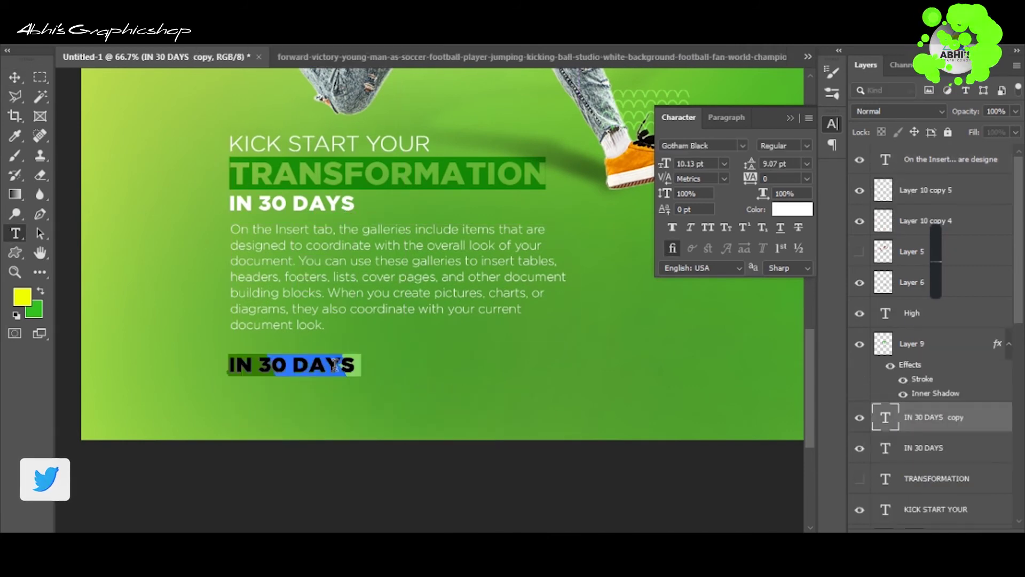
type("Branch Address |")
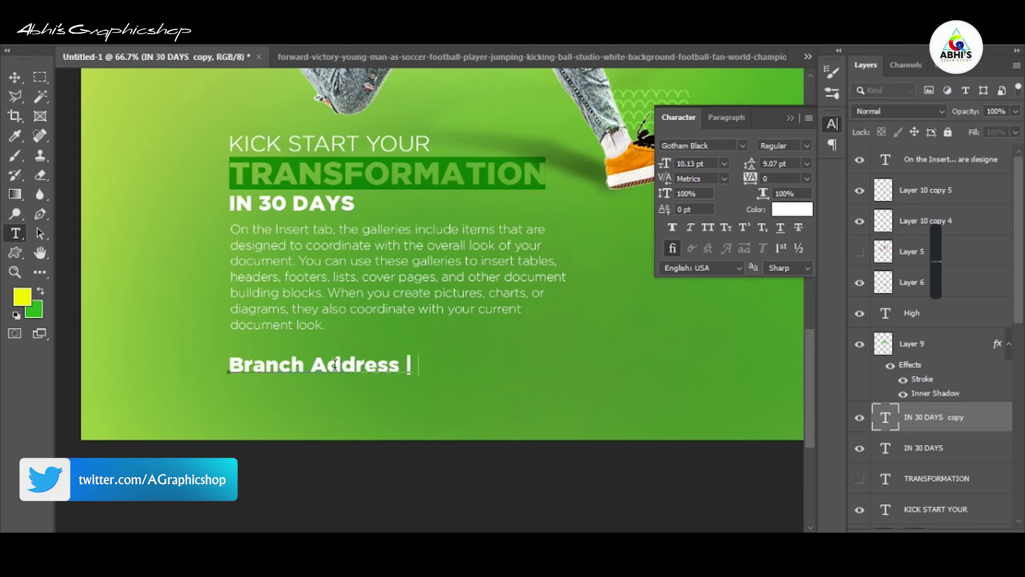
- Turn the copied text into four repeated 'Branch Name |' entries
key("ctrl+a")
left_click(421, 364)
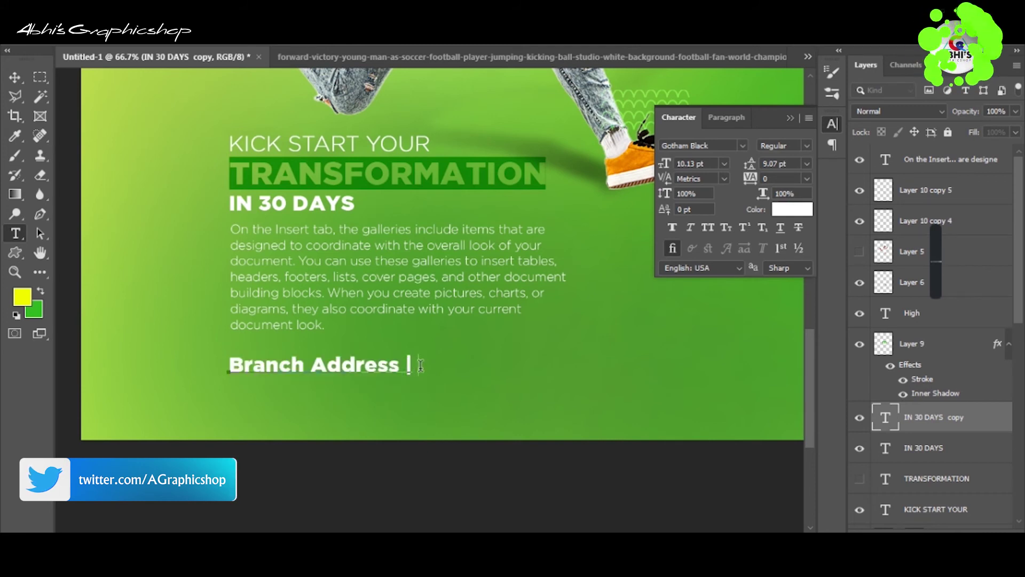
double_click(314, 363)
type("NAm")
type("a")
key("ctrl+a")
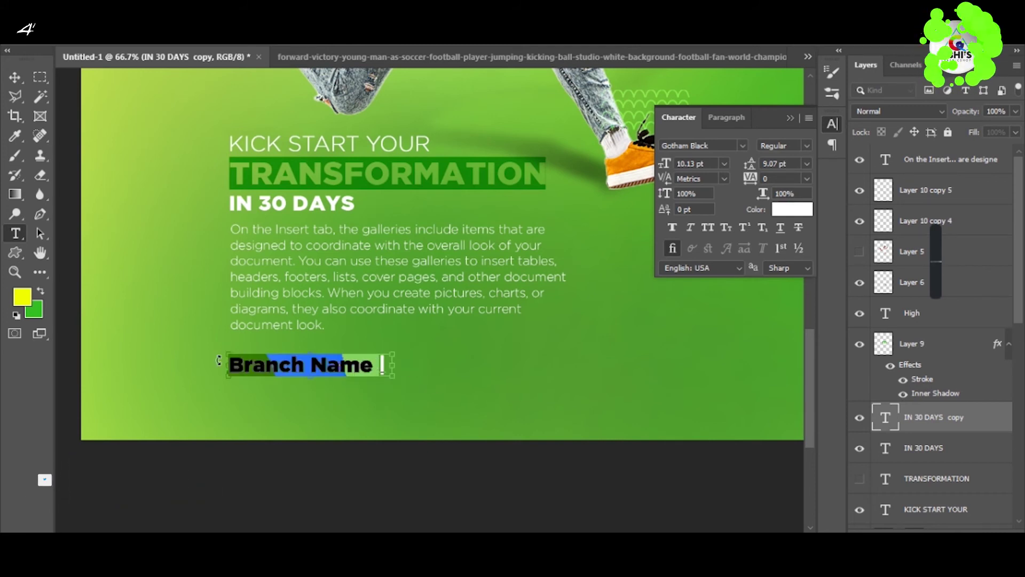
key("ctrl+c")
key("End")
key("ctrl+v")
key("ctrl+v")
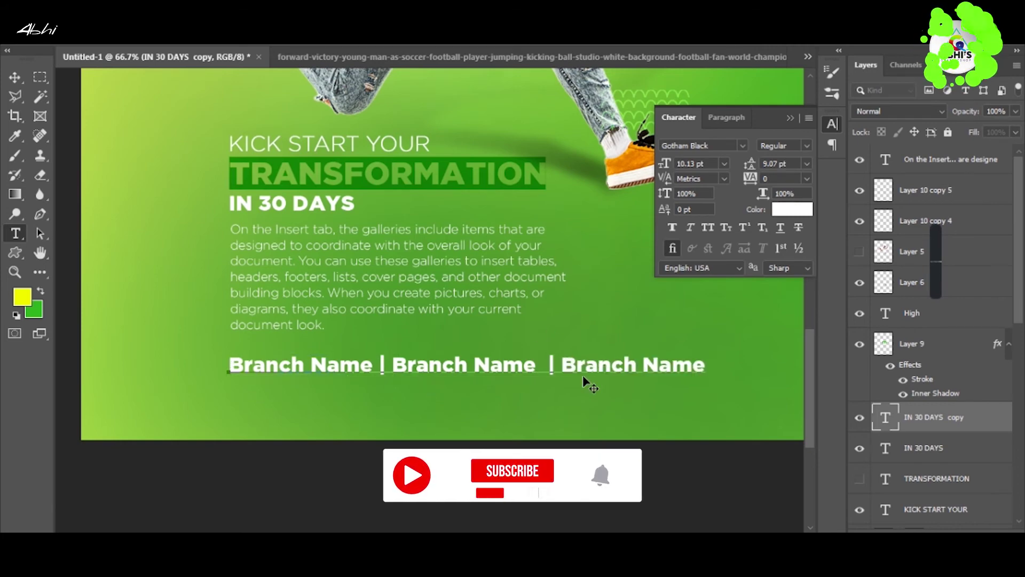
type(" | Branch")
- Commit the Branch Name footer and scale it down to fit the poster
key("ctrl+minus")
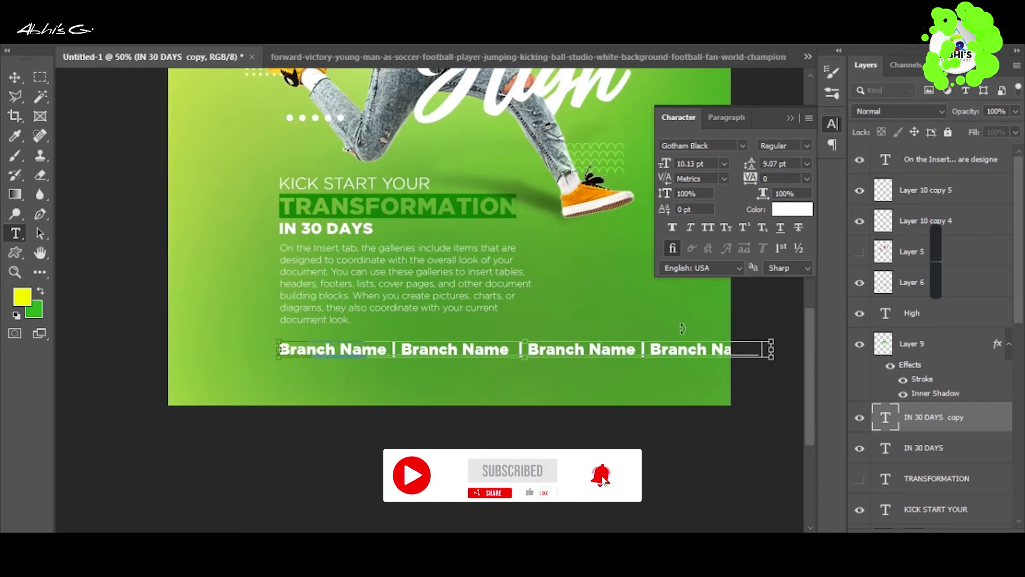
key("ctrl+Return")
left_click_drag(720, 347, 598, 341)
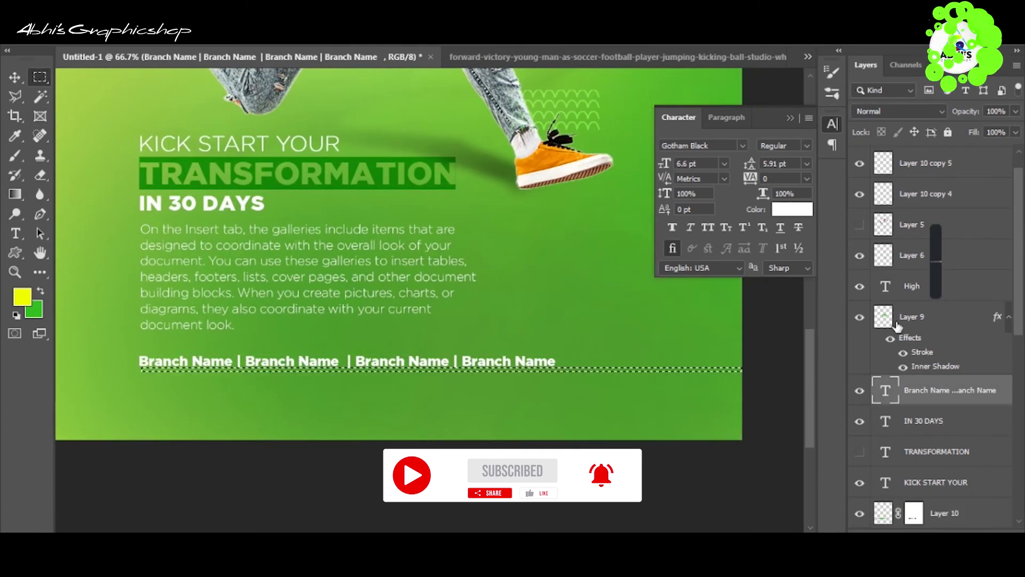
- Fill the line selection with white and position it under the branch names
left_click_drag(787, 375, 745, 369)
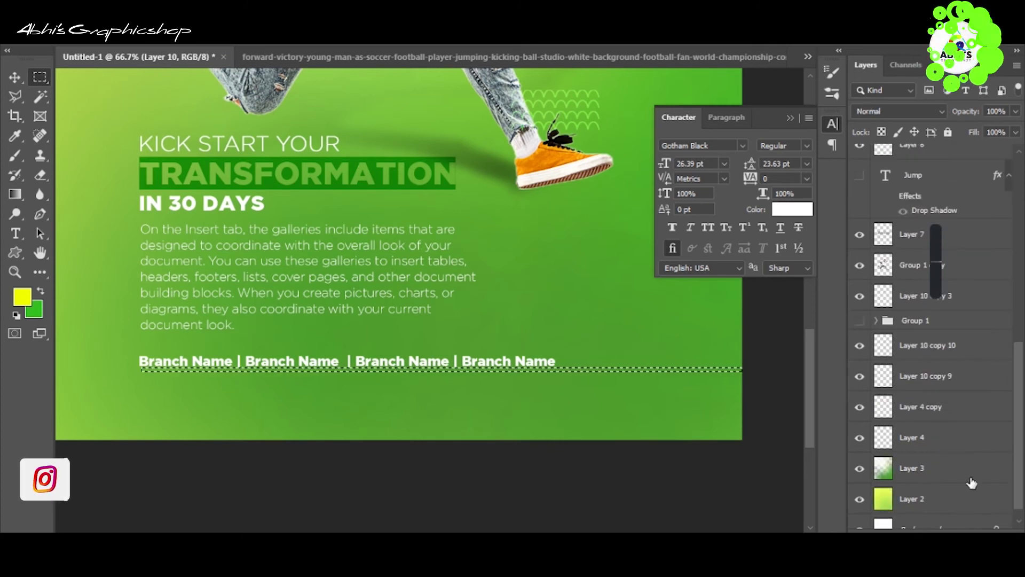
key("ctrl+BackSpace")
key("ctrl+d")
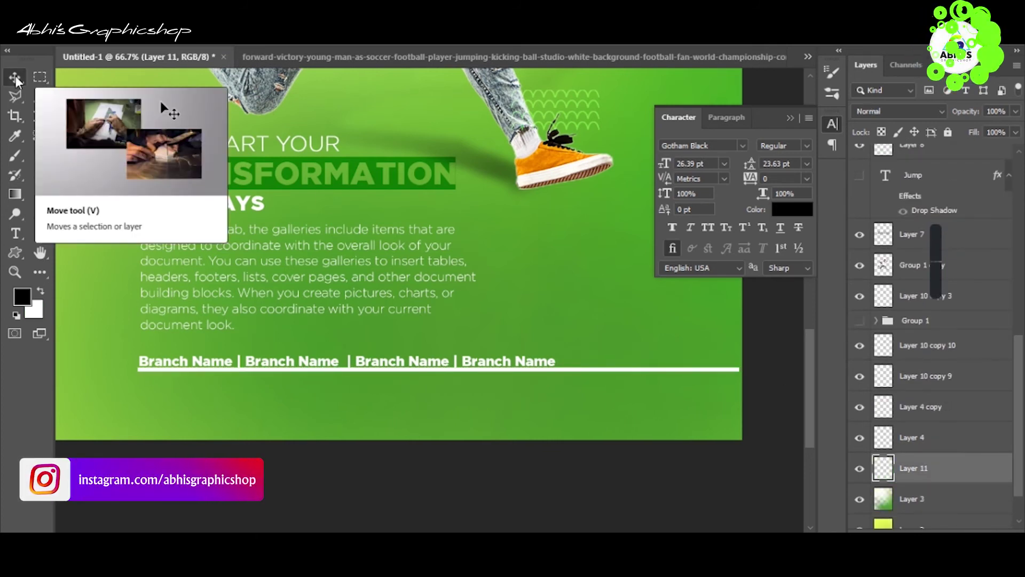
left_click(16, 80)
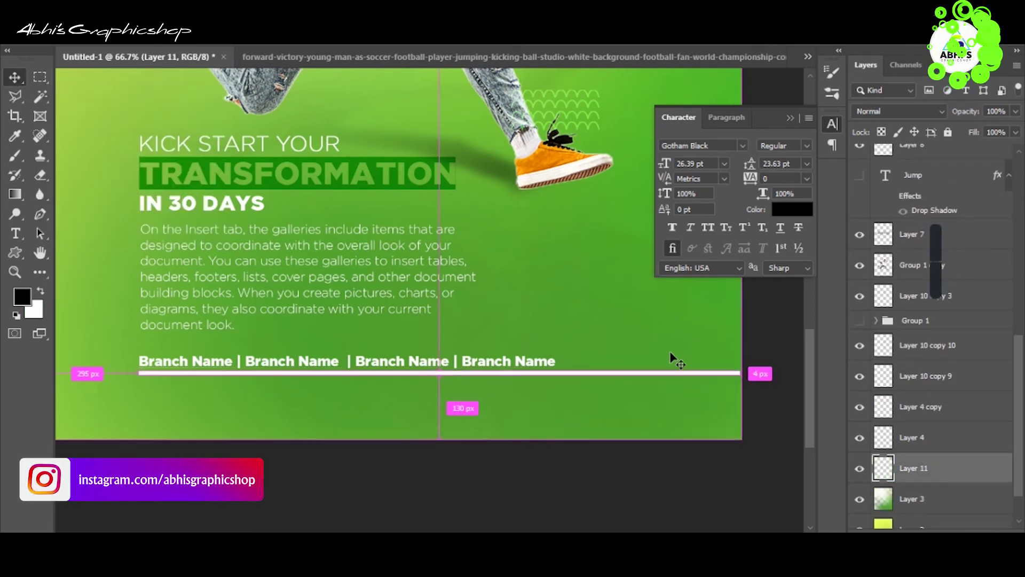
key("ctrl+t")
left_click_drag(741, 372, 758, 377)
key("Return")
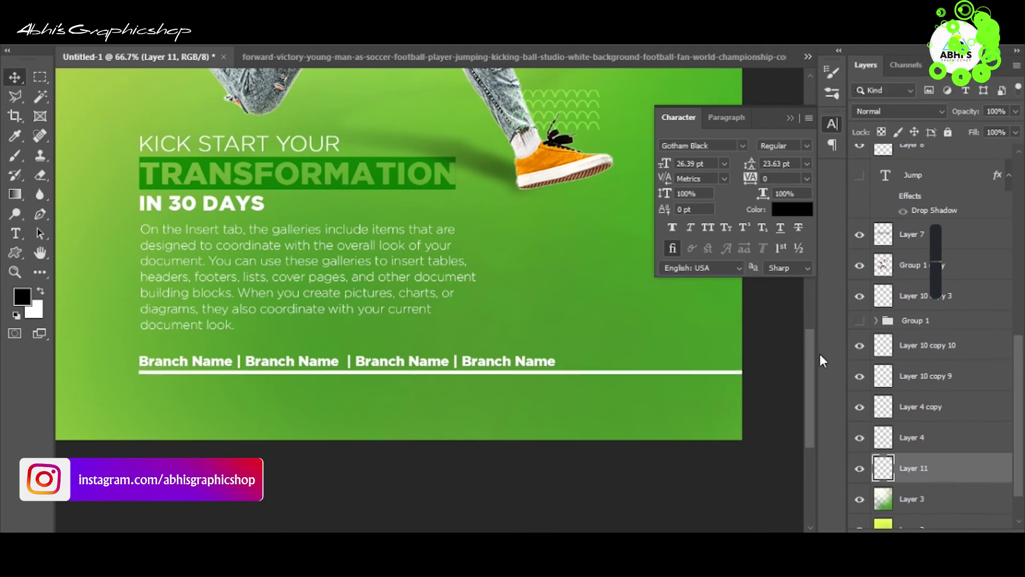
- Set Layer 11 to Overlay blend mode at 50% opacity and inspect it
left_click(896, 111)
left_click(866, 292)
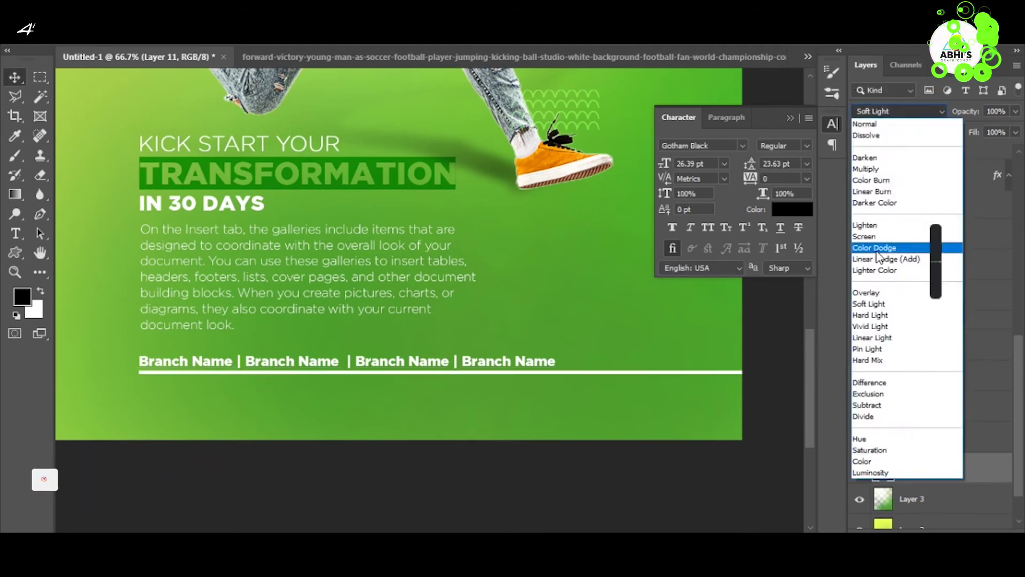
key("ctrl+plus")
key("m")
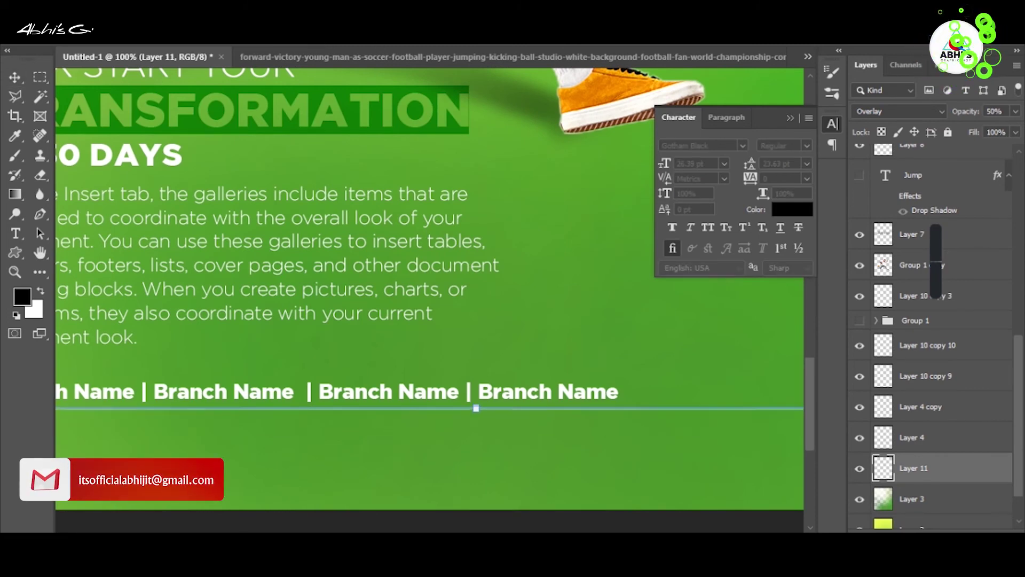
key("ctrl+0")
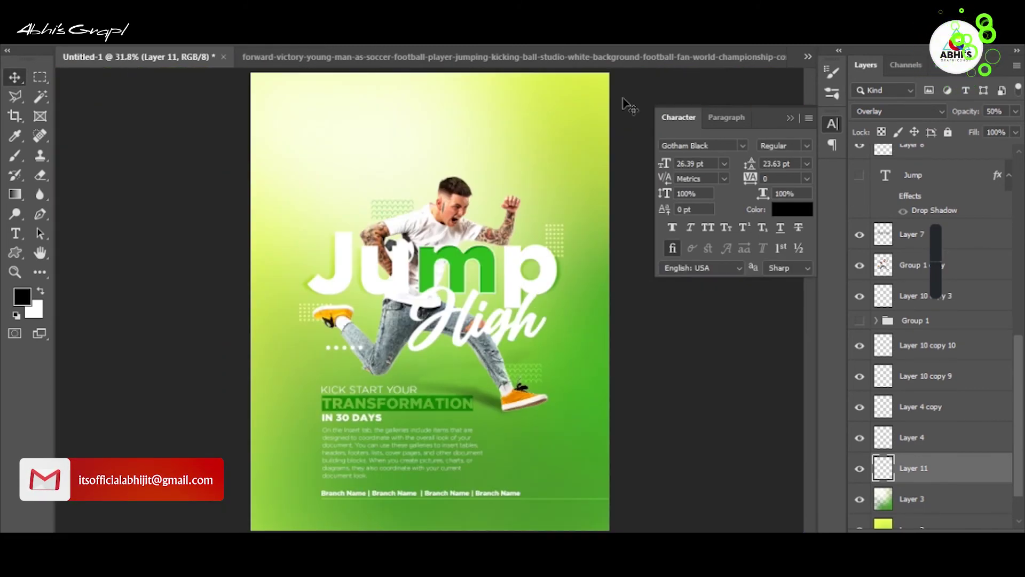
- Copy the IN 30 DAYS text to the poster top and recolour it green
double_click(362, 421)
left_click_drag(368, 395, 376, 117)
left_click(792, 209)
left_click(567, 430)
left_click(963, 169)
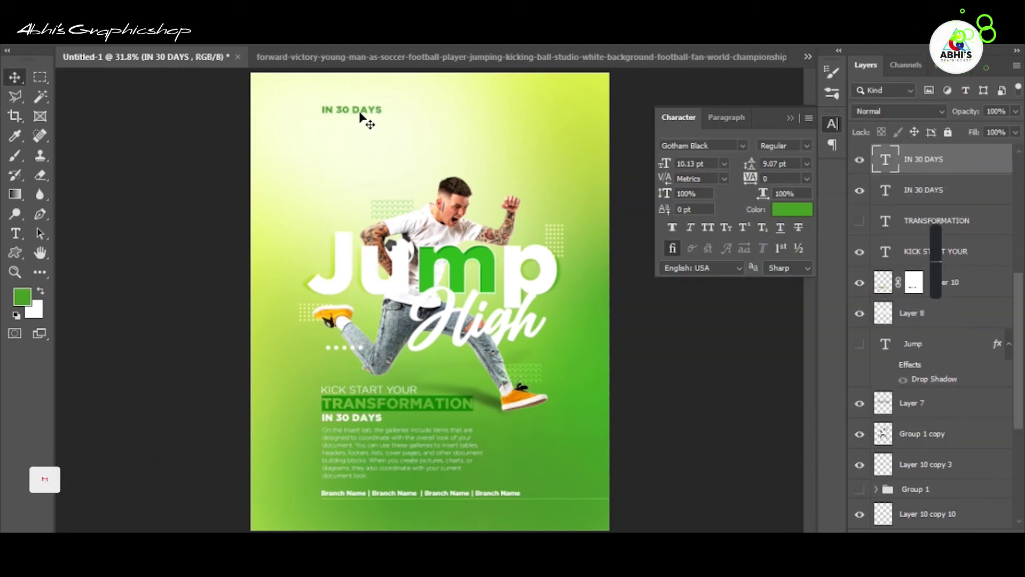
- Retype the copy as YOUR LOGO HERE on three lines with wider leading
double_click(360, 109)
type("YOUR LOGO")
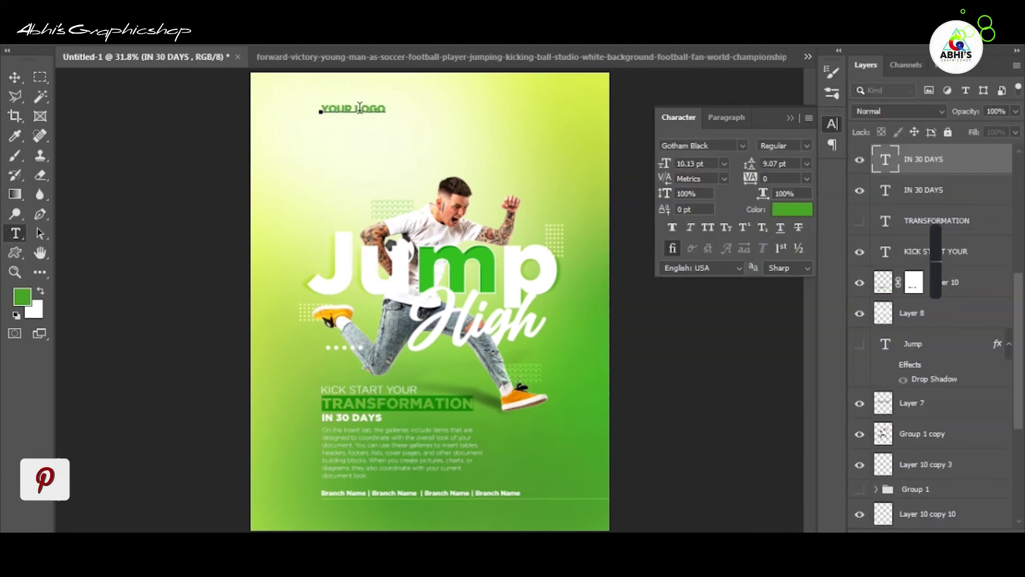
key("Return")
type("HERE")
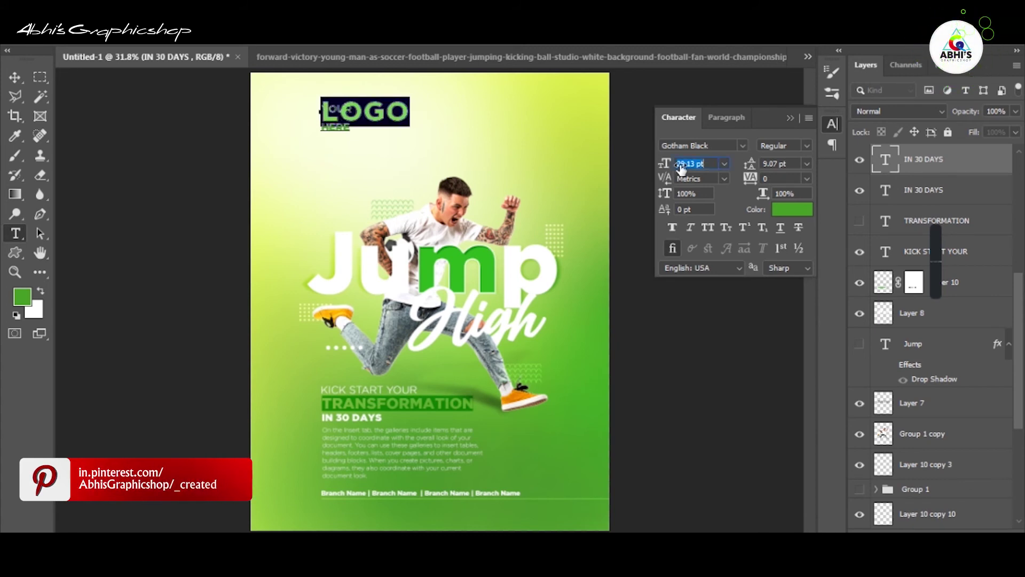
left_click_drag(750, 164, 767, 170)
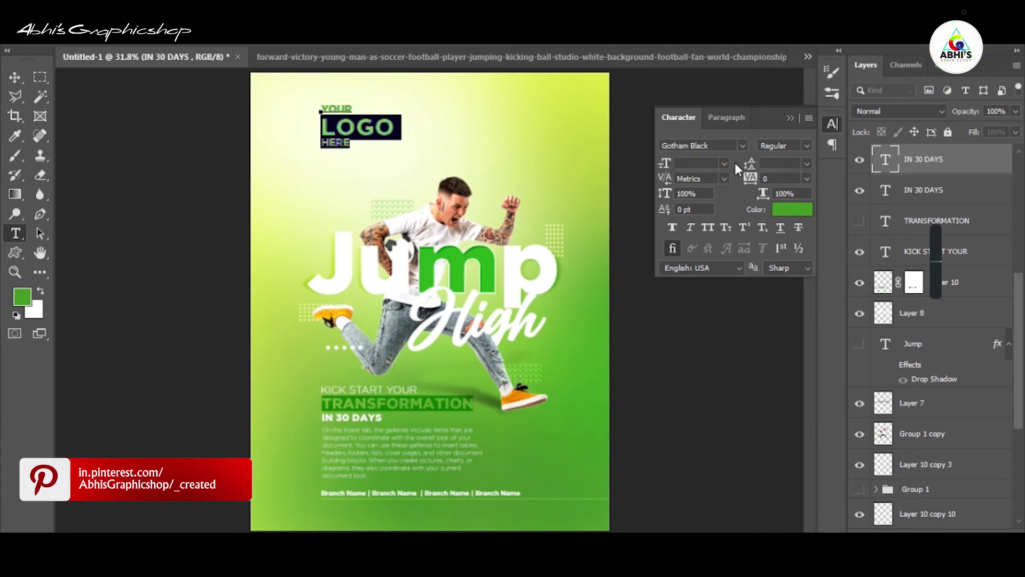
- Enlarge the word LOGO, colour it green 33c120, and commit the text
double_click(394, 126)
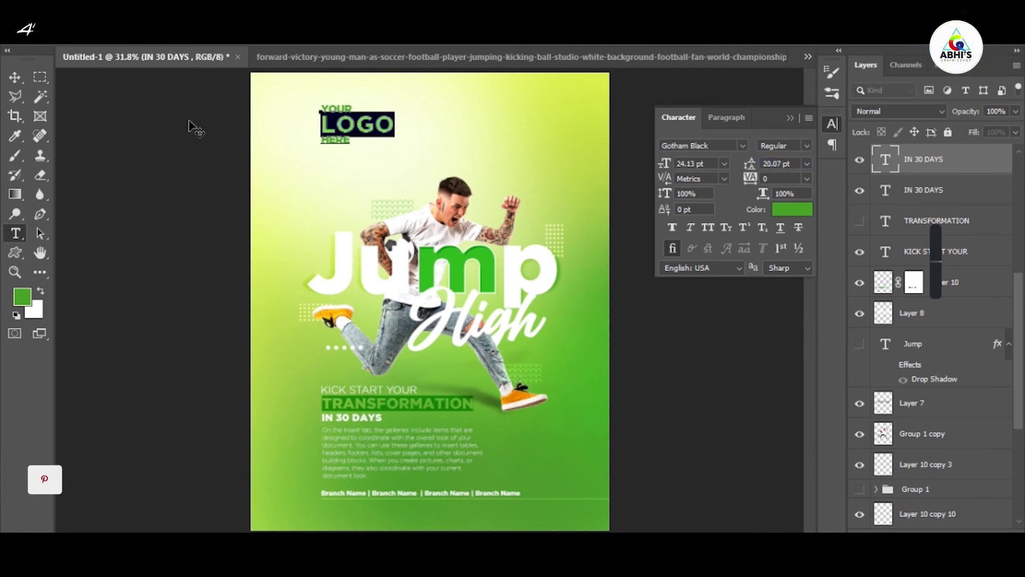
left_click(805, 214)
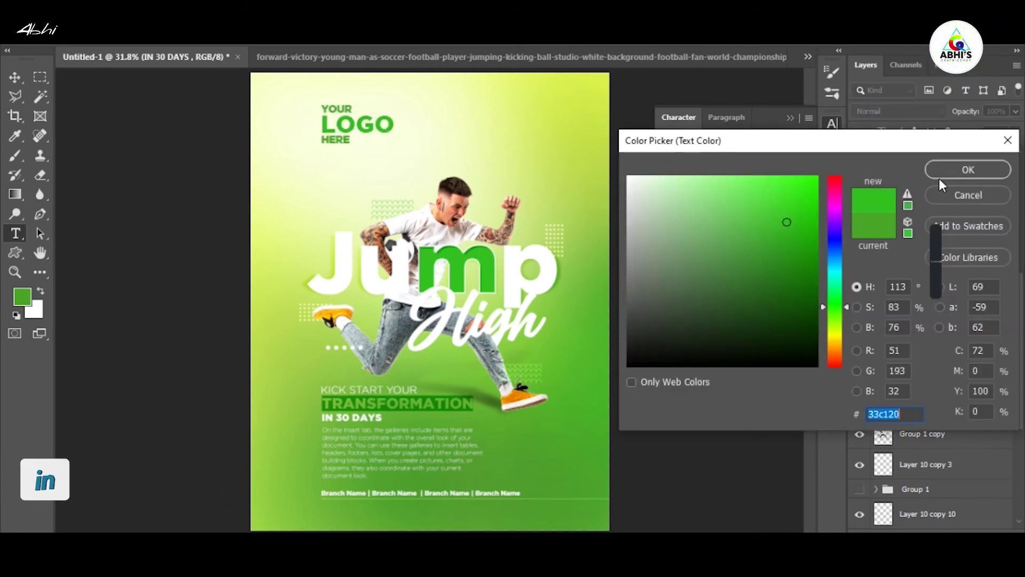
left_click(968, 167)
left_click(344, 138)
key("ctrl+a")
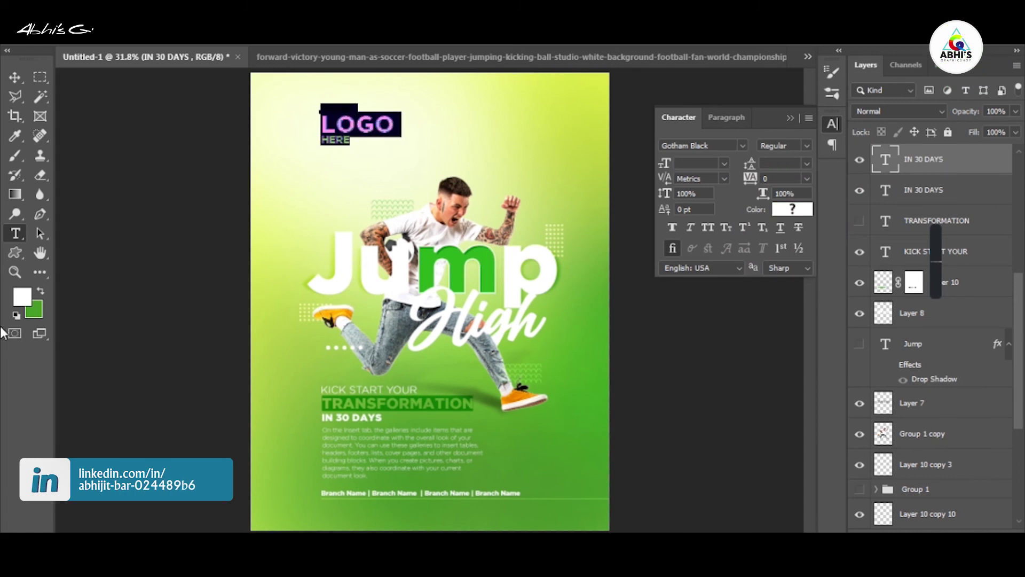
left_click(14, 77)
double_click(363, 128)
type("YOUR")
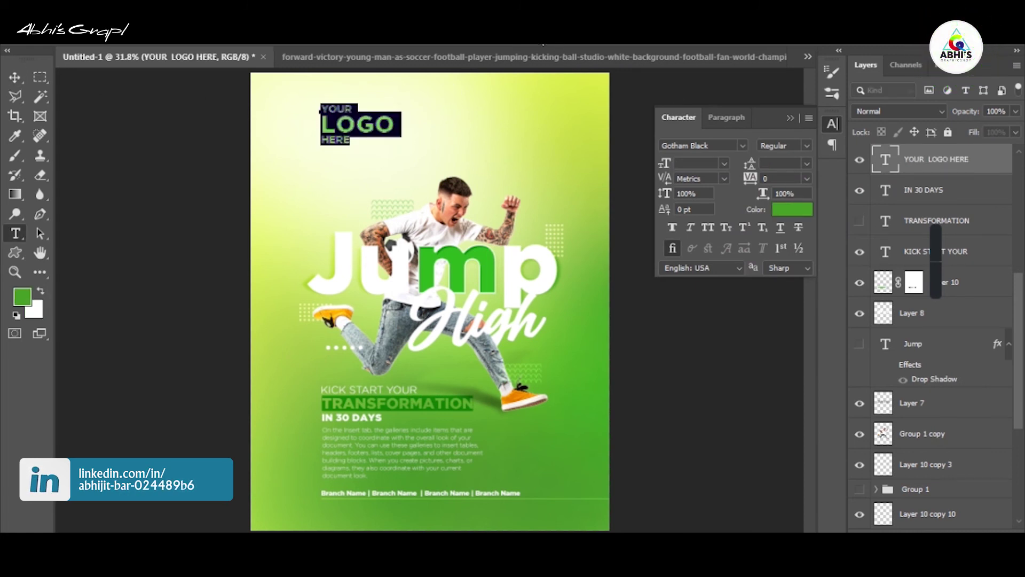
key("ctrl+Return")
key("v")
key("ctrl+minus")
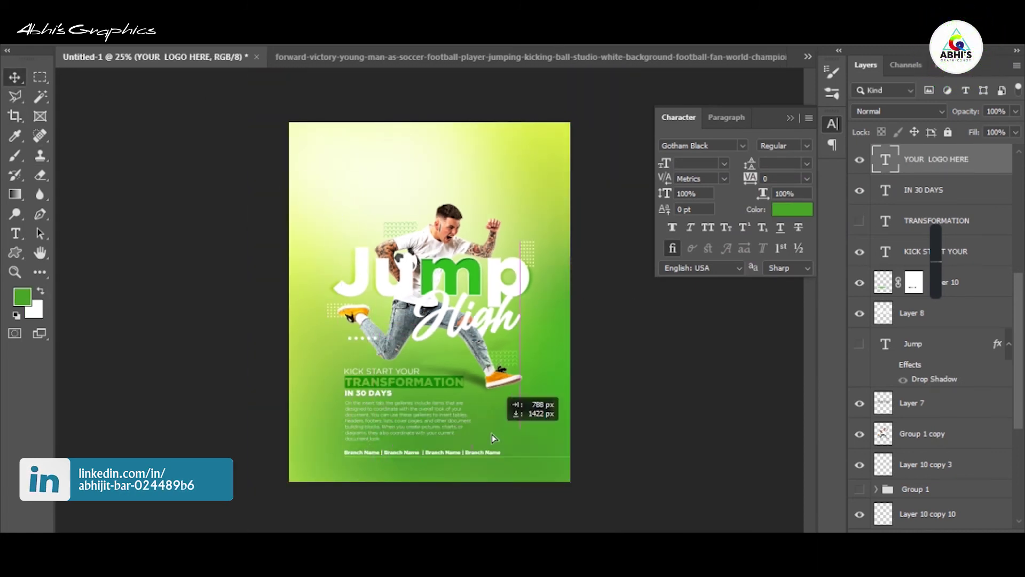
- Move the logo to the poster's top-left and select the body paragraph layer
left_click_drag(492, 438, 339, 176)
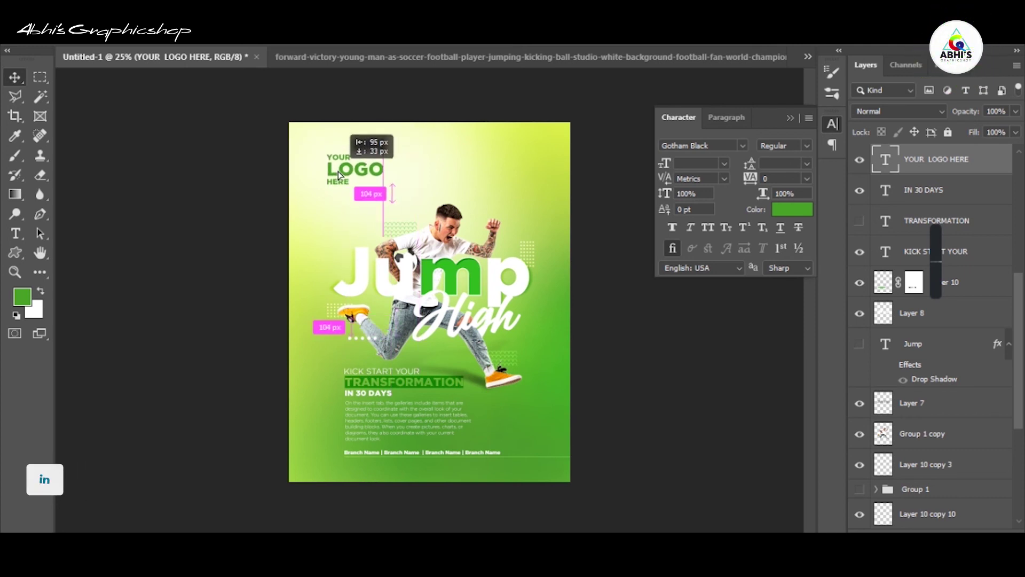
left_click(402, 374)
left_click(424, 421)
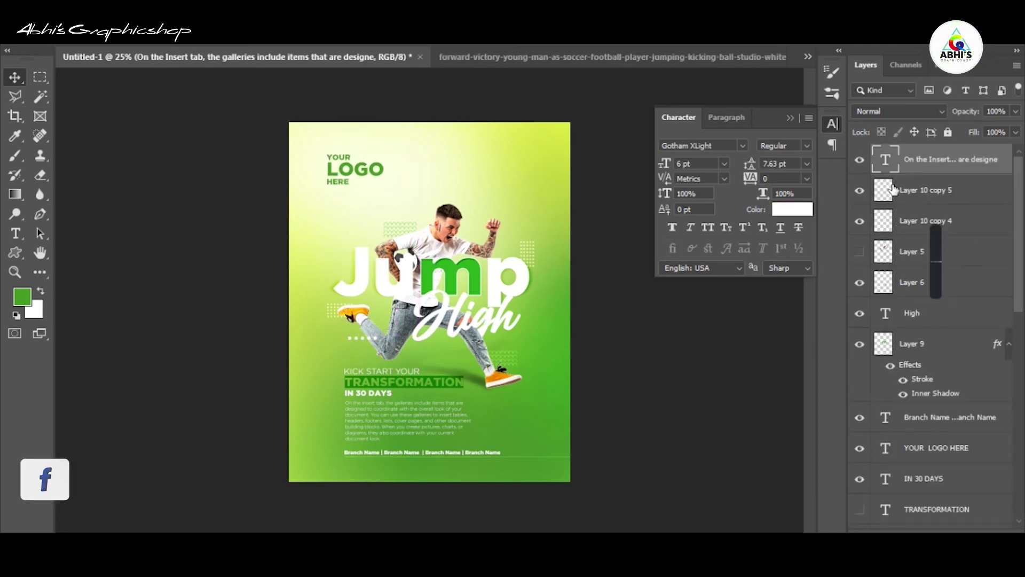
left_click(954, 321, "ctrl")
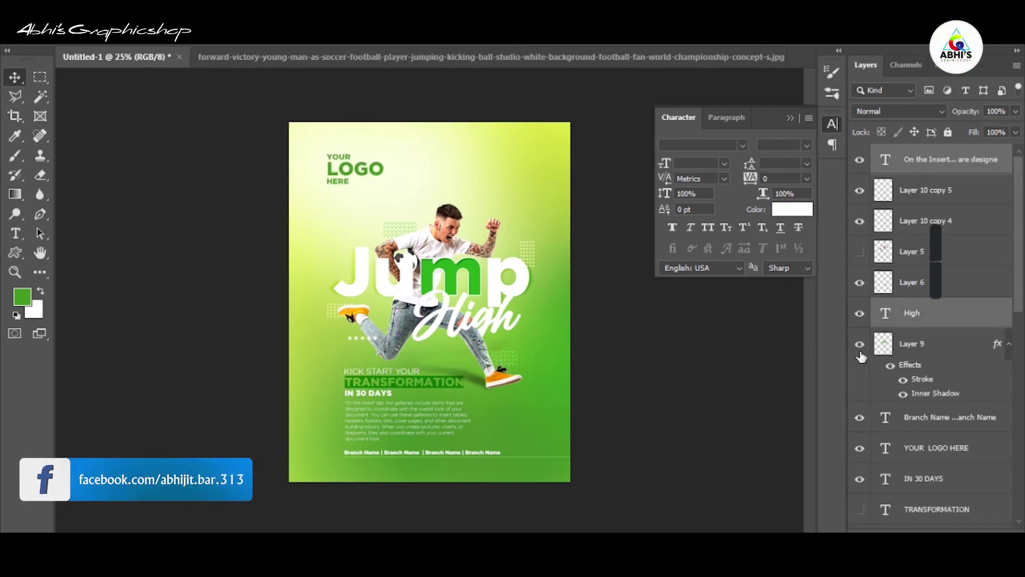
left_click(938, 313, "ctrl")
- Add IN 30 DAYS, Branch Name, KICK START YOUR and Layer 10 to the selection
scroll(869, 408, "down", 2)
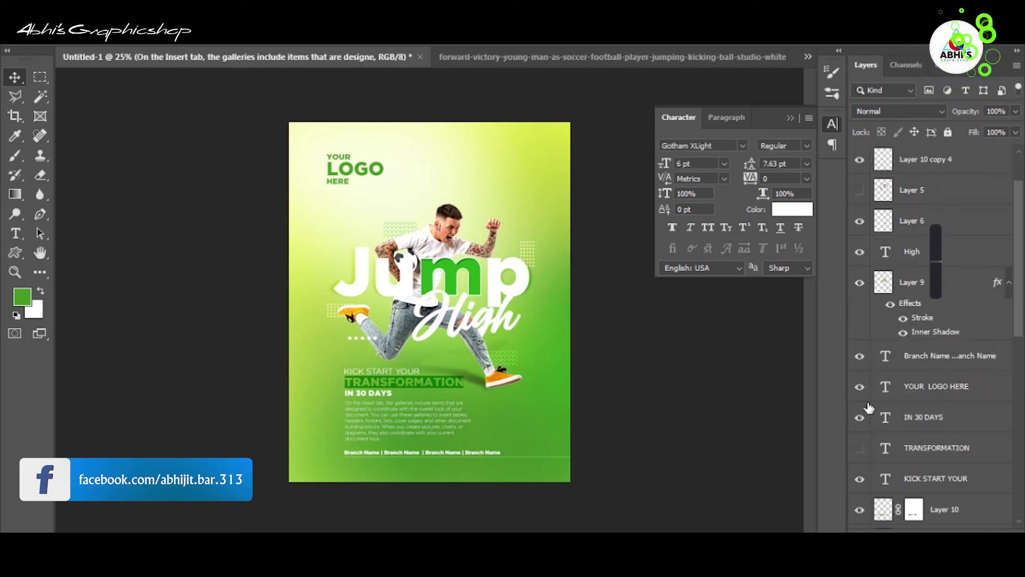
left_click(936, 420)
left_click(946, 366, "ctrl")
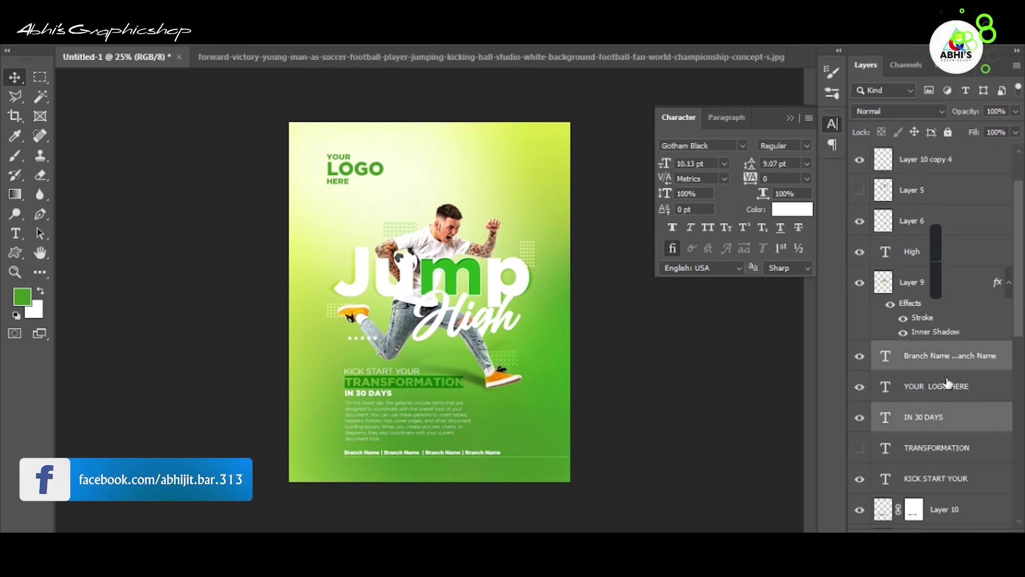
left_click(946, 479, "ctrl")
left_click(944, 509, "ctrl")
- Shift the selected text block left under the logo, then select gradient Layer 3
scroll(934, 491, "down", 3)
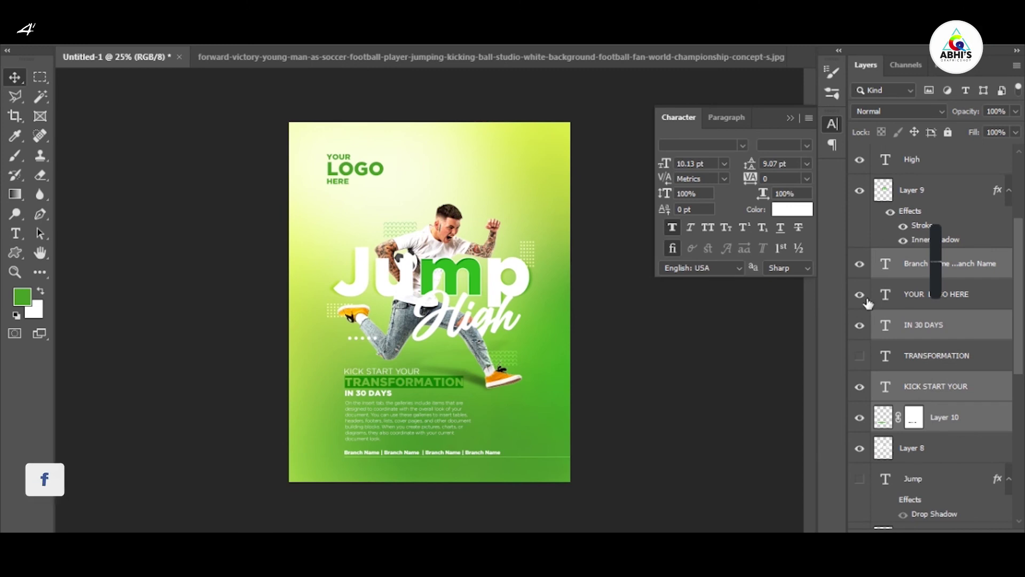
scroll(971, 347, "down", 3)
scroll(956, 401, "down", 2)
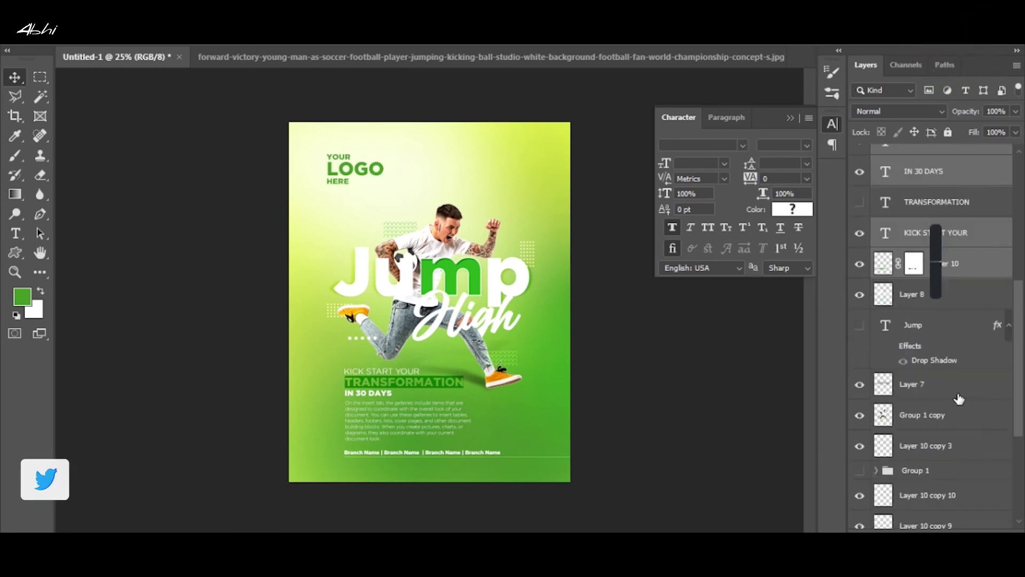
scroll(918, 405, "down", 4)
scroll(907, 240, "up", 5)
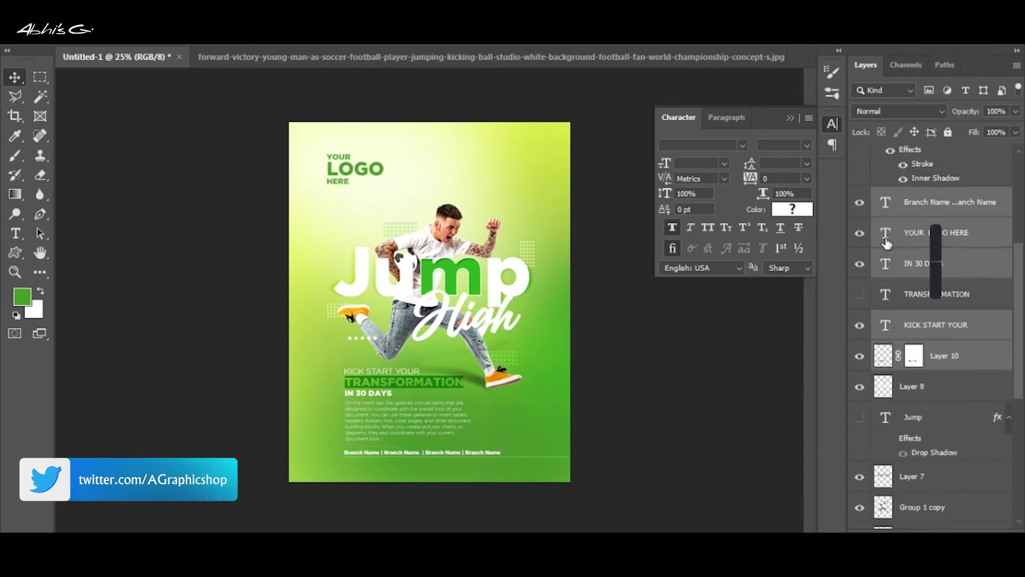
scroll(881, 320, "up", 5)
left_click(950, 159)
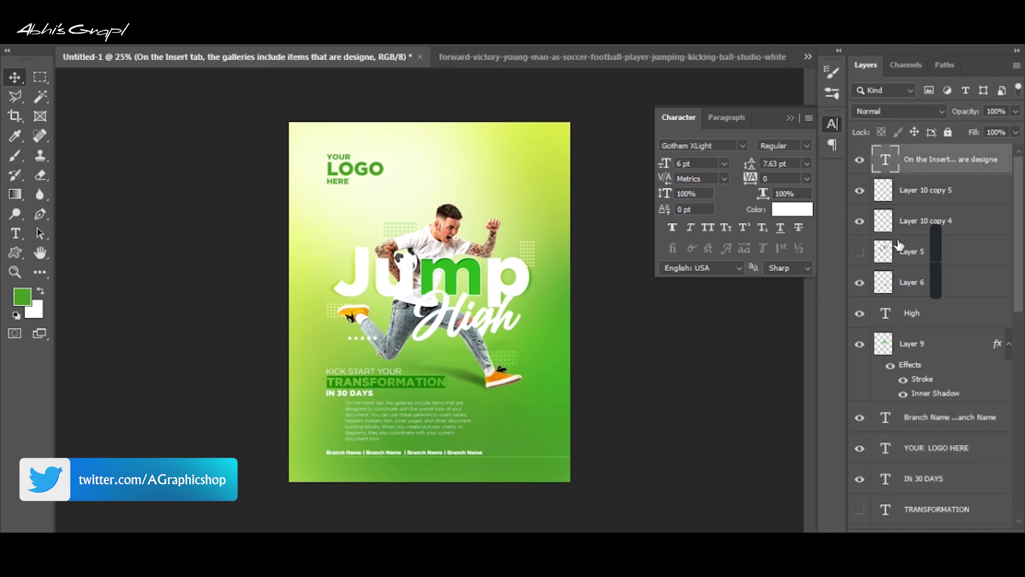
left_click(633, 301)
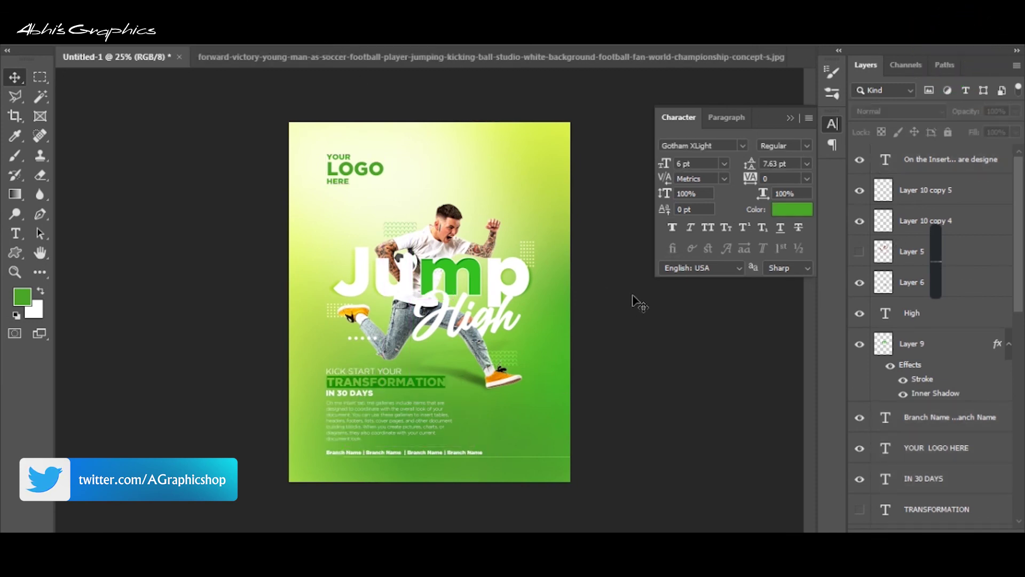
left_click(529, 455)
- Duplicate the green gradient Layer 3 with Ctrl+J to create Layer 3 copy
scroll(569, 448, "up", 2)
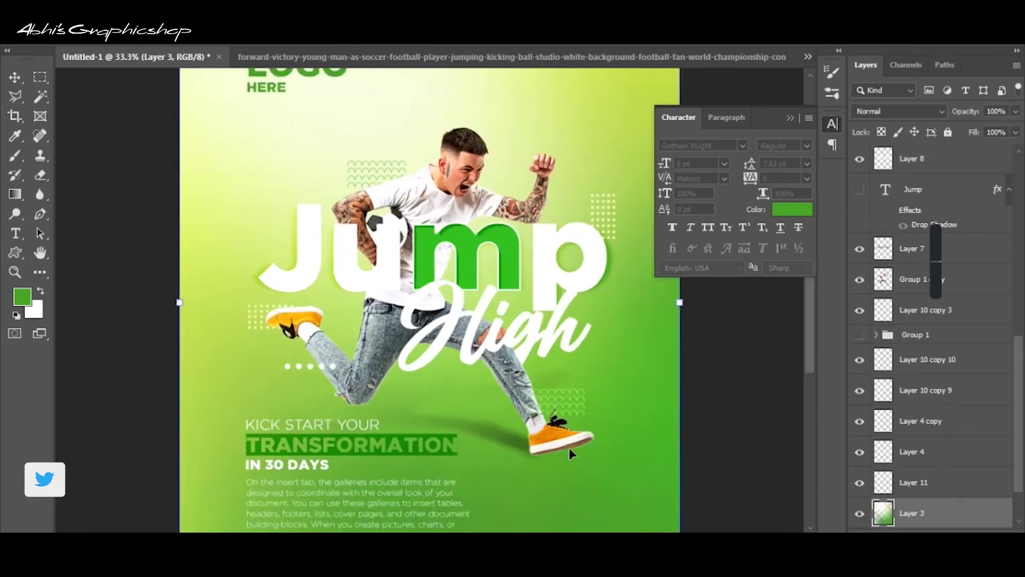
left_click(953, 483)
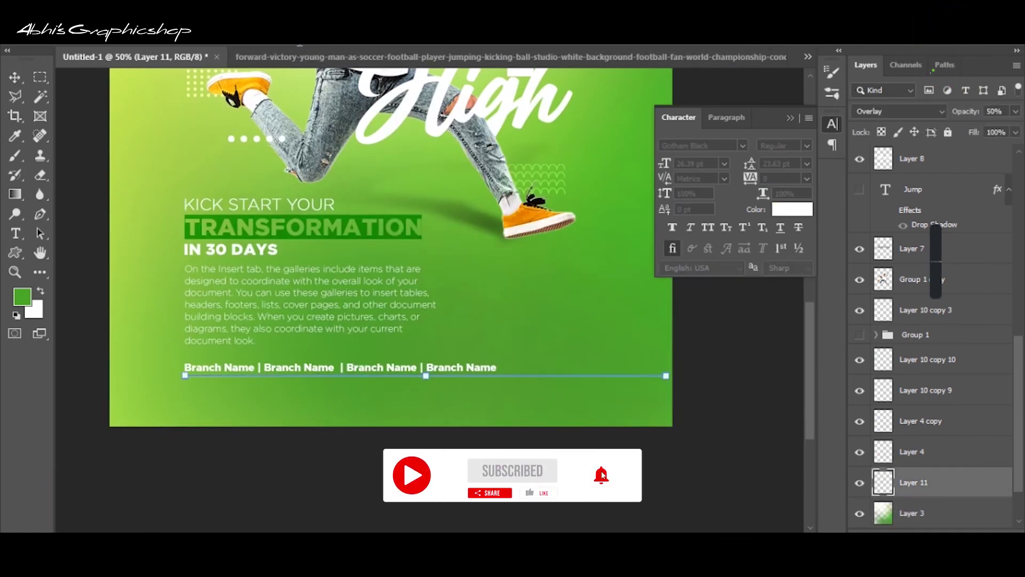
key("v")
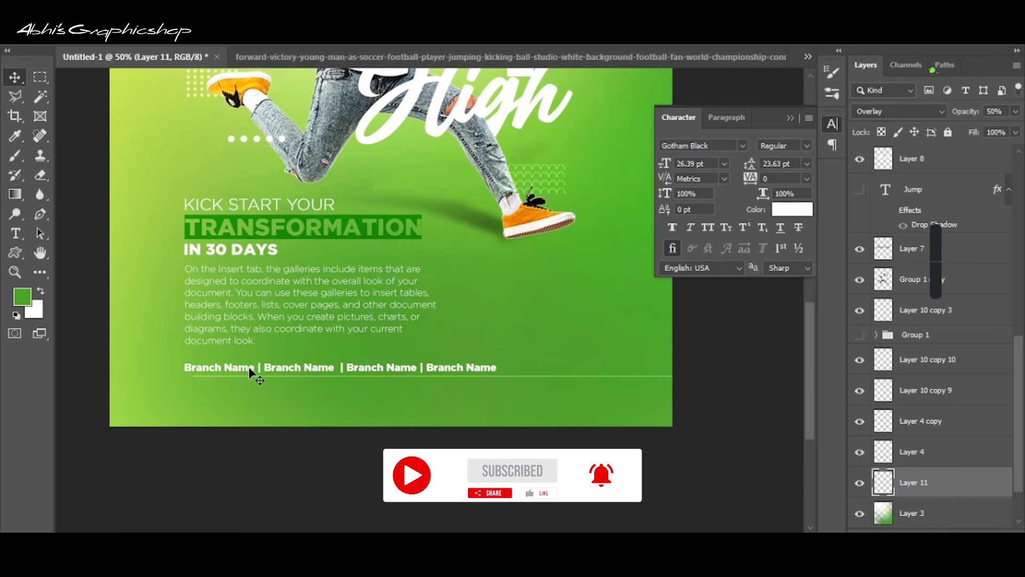
key("ctrl+minus")
scroll(544, 408, "up", 2)
key("ctrl+minus")
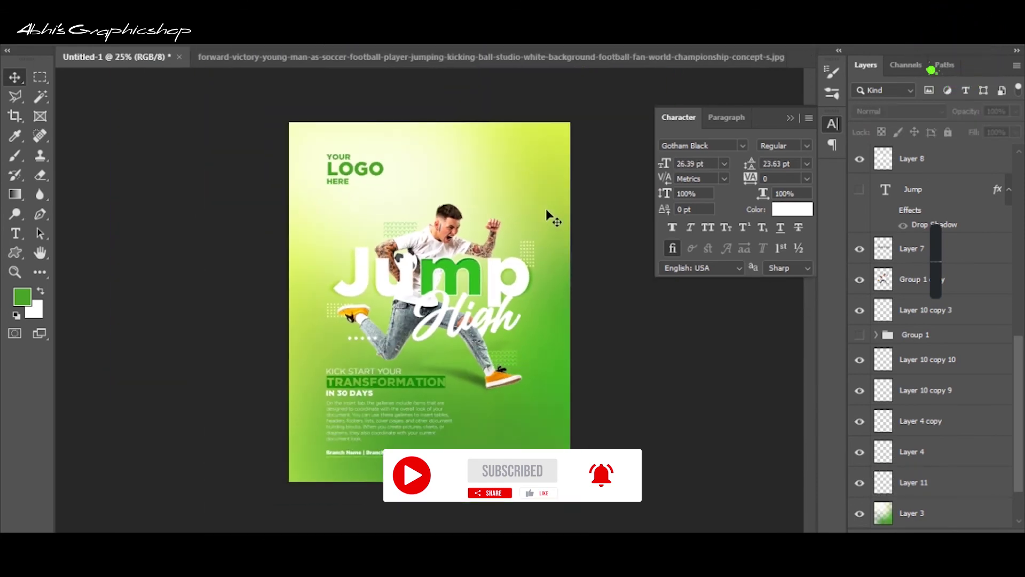
key("ctrl+j")
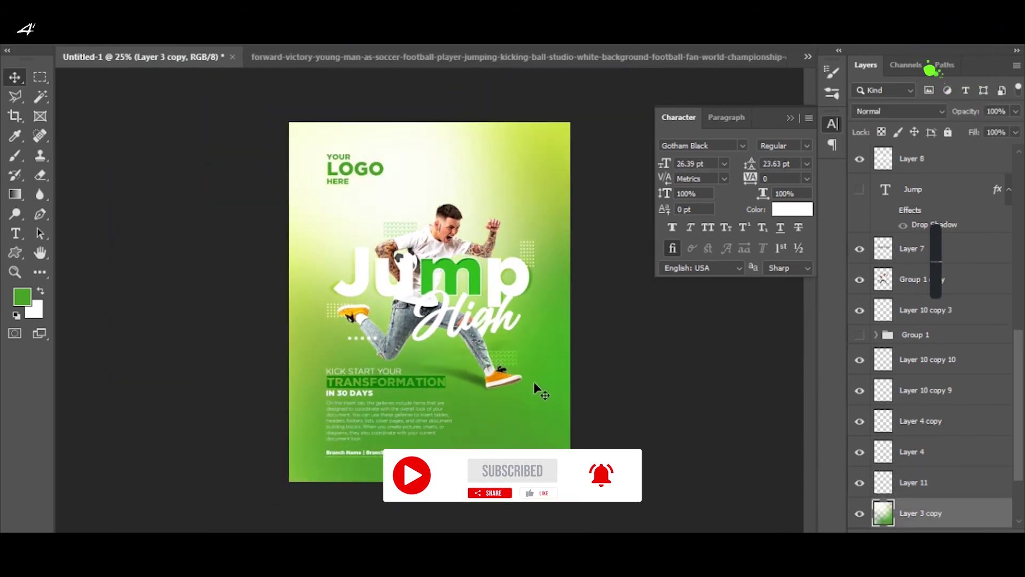